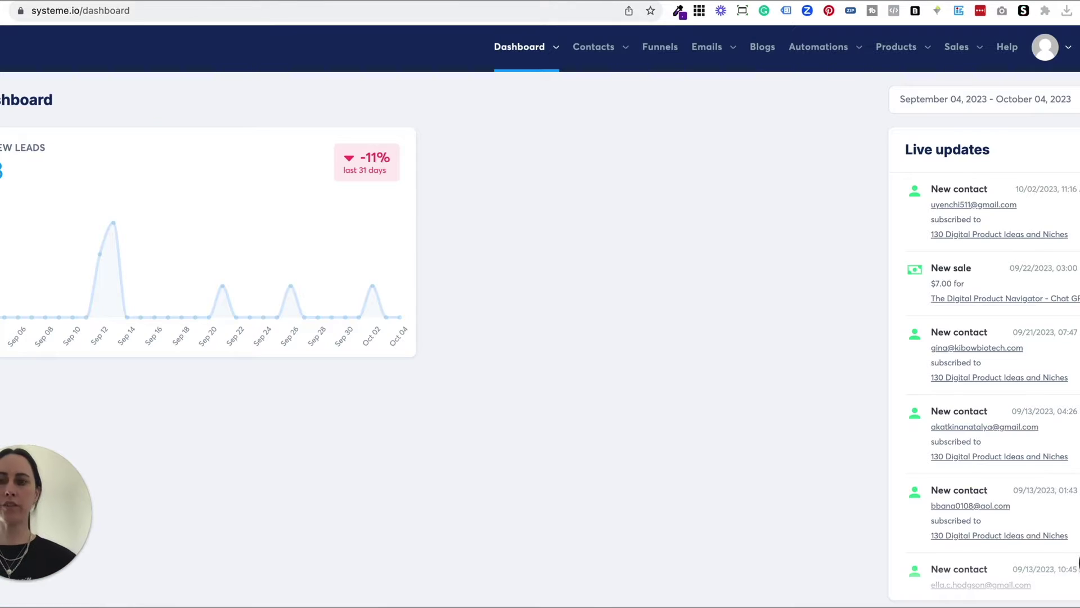
Open the profile avatar menu at the top right of the dashboard
{"action": "left_click", "coordinate": [1046, 51]}
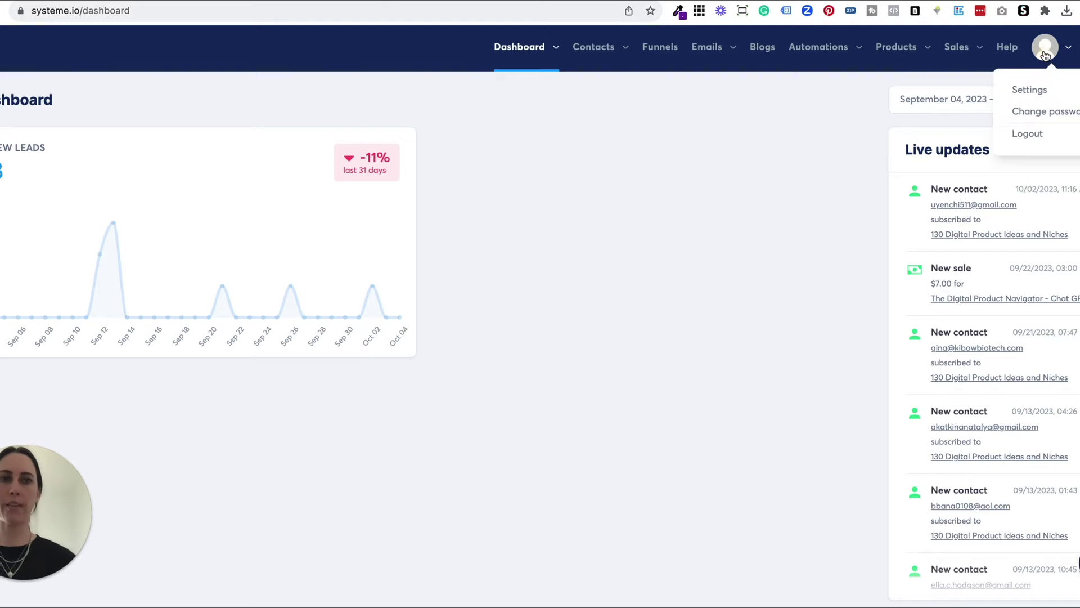
In account settings, review the connected payment gateways and the PayPal IPN instructions
{"action": "left_click", "coordinate": [1033, 88]}
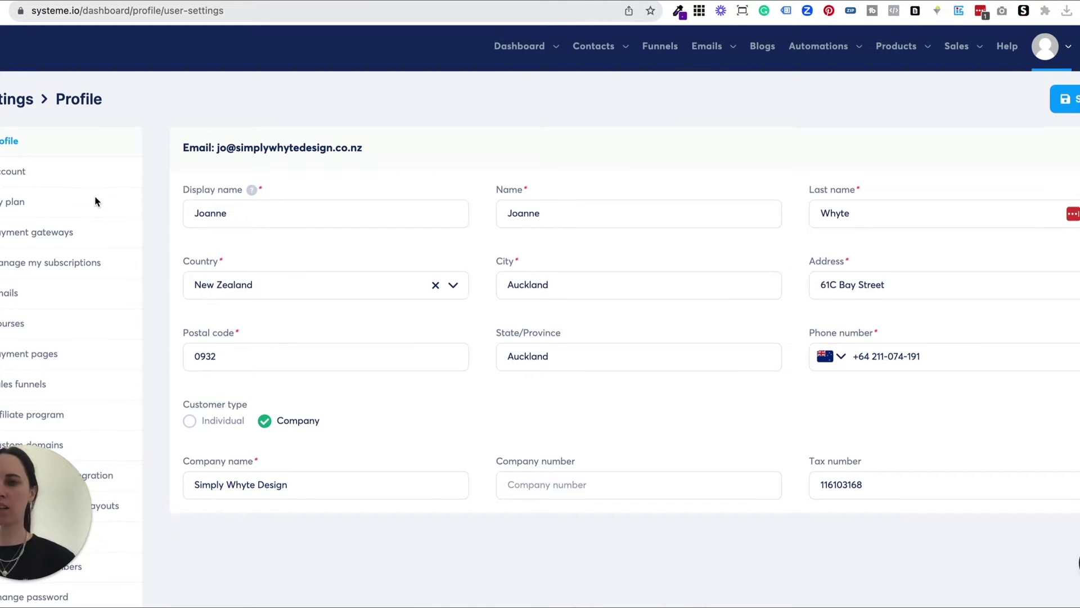
{"action": "scroll", "coordinate": [96, 201], "scroll_direction": "down", "scroll_amount": 1}
{"action": "left_click", "coordinate": [66, 214]}
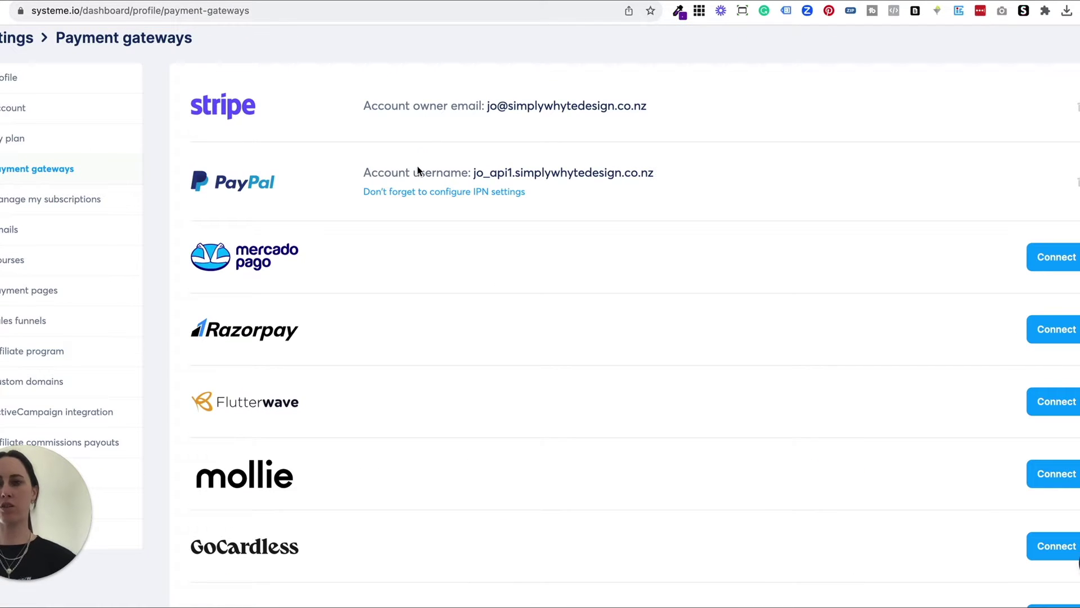
{"action": "left_click", "coordinate": [416, 194]}
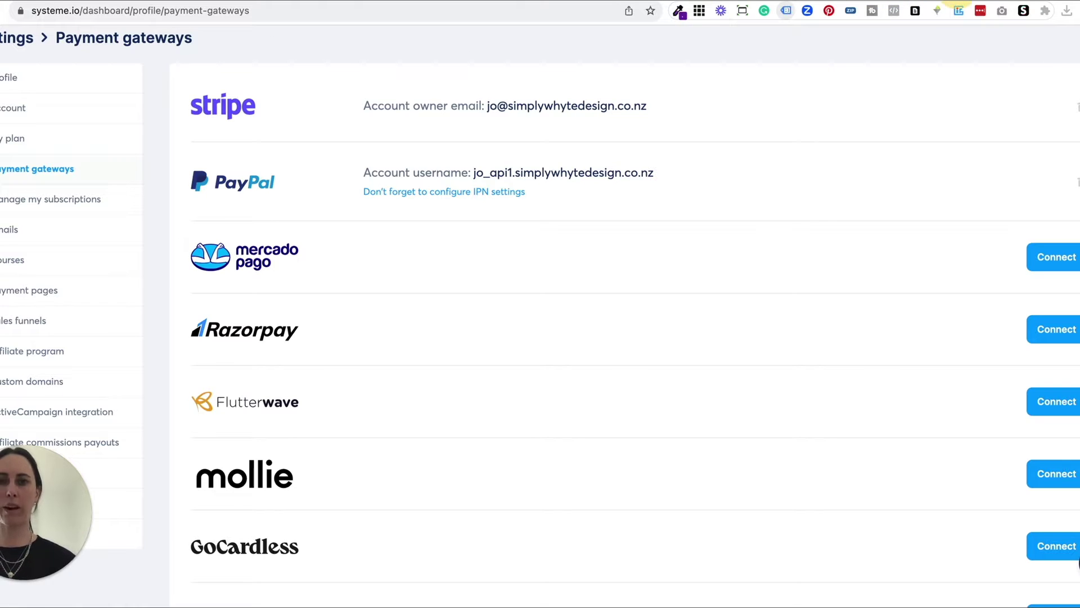
Confirm the payment pages' default currency stays U.S. Dollar, then go to Funnels
{"action": "left_click", "coordinate": [45, 293]}
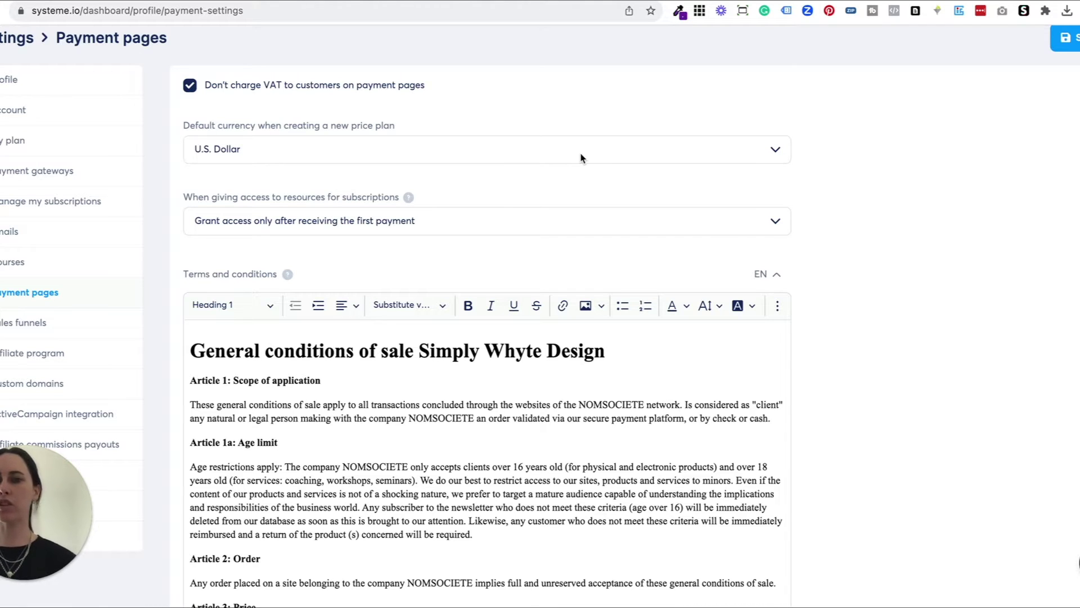
{"action": "left_click", "coordinate": [581, 158]}
{"action": "left_click", "coordinate": [587, 85]}
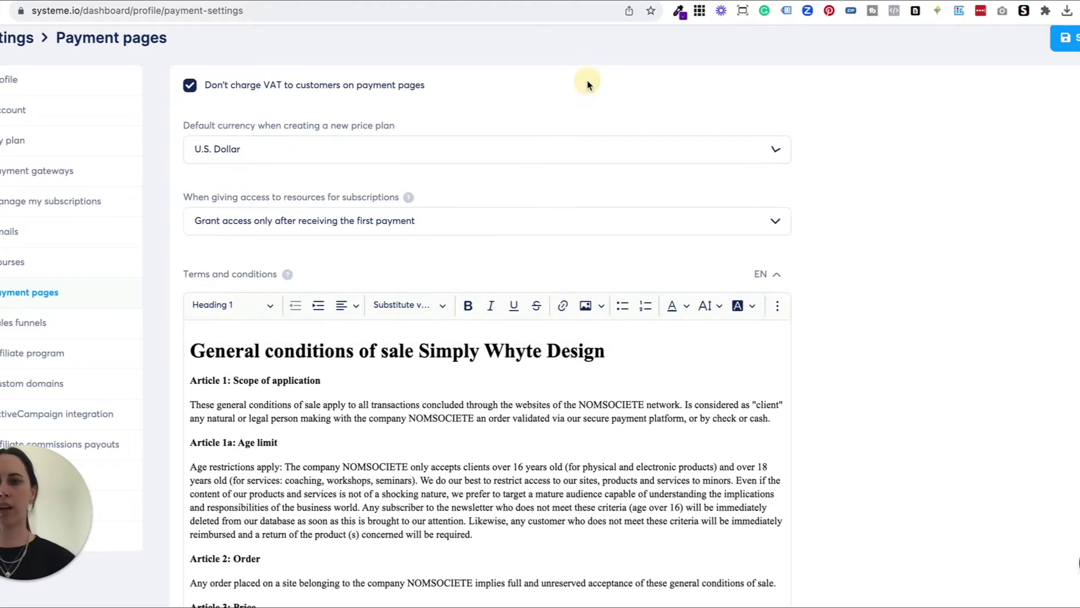
{"action": "scroll", "coordinate": [29, 194], "scroll_direction": "up", "scroll_amount": 2}
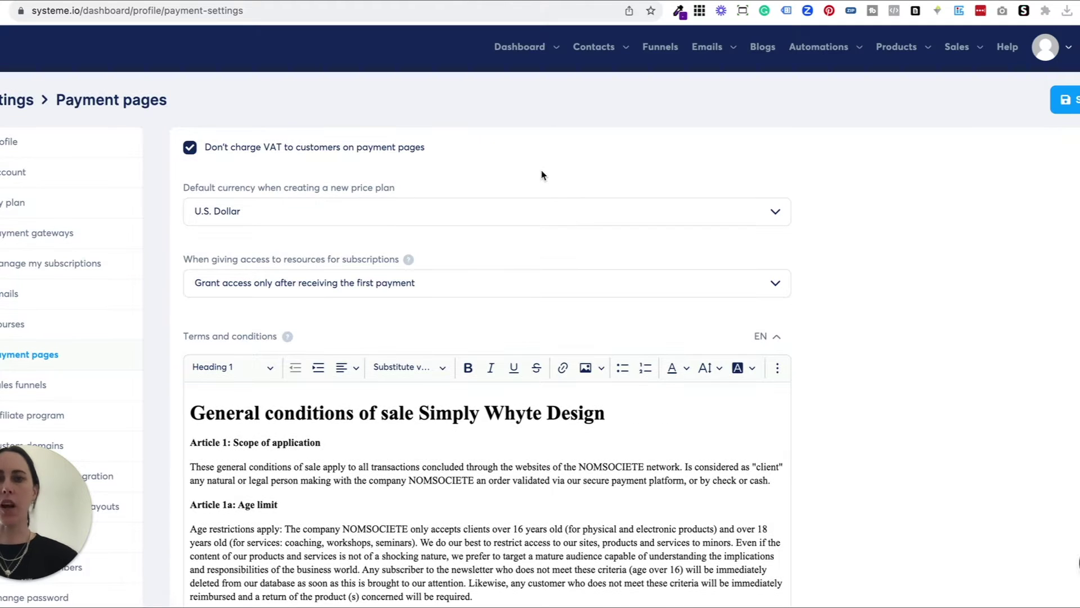
{"action": "left_click", "coordinate": [660, 48]}
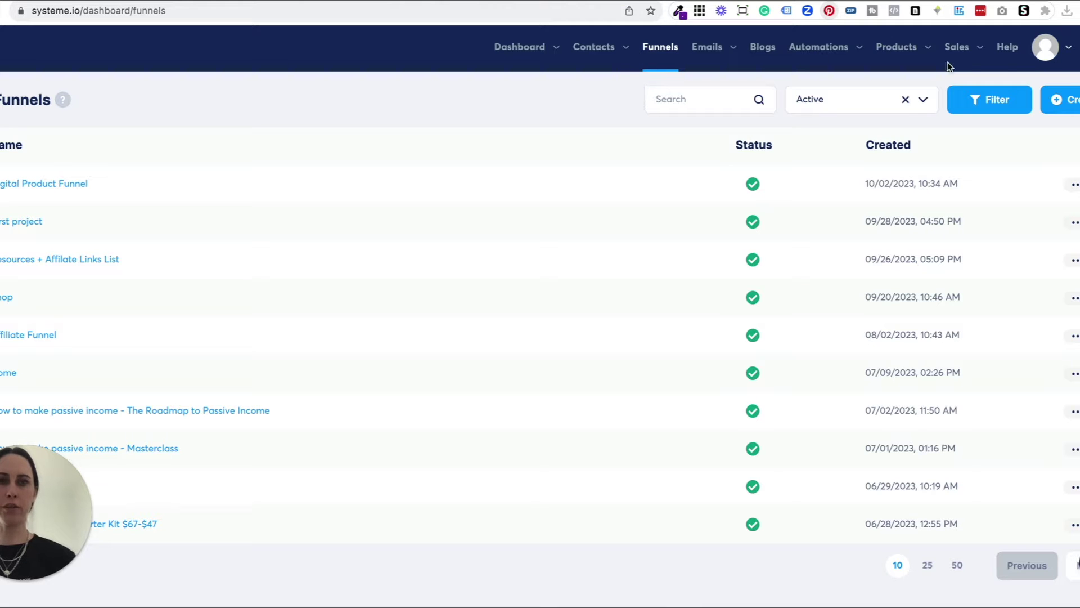
Create the funnel 'Digital Product Test' with the default domain, Sell goal and U.S. Dollar
{"action": "left_click", "coordinate": [1071, 100]}
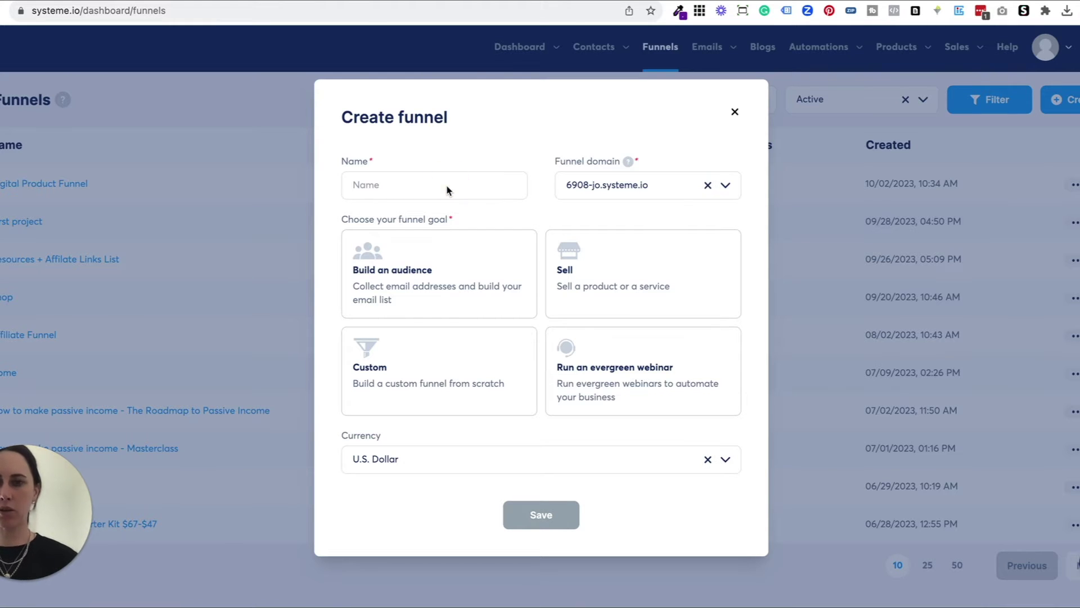
{"action": "left_click", "coordinate": [413, 186]}
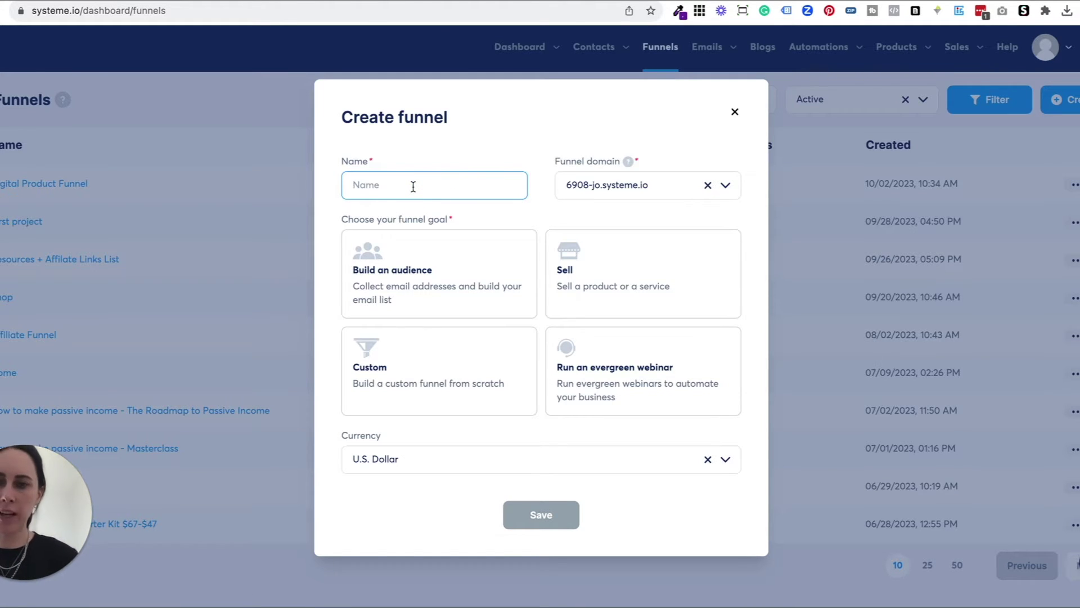
{"action": "type", "text": "Digital P"}
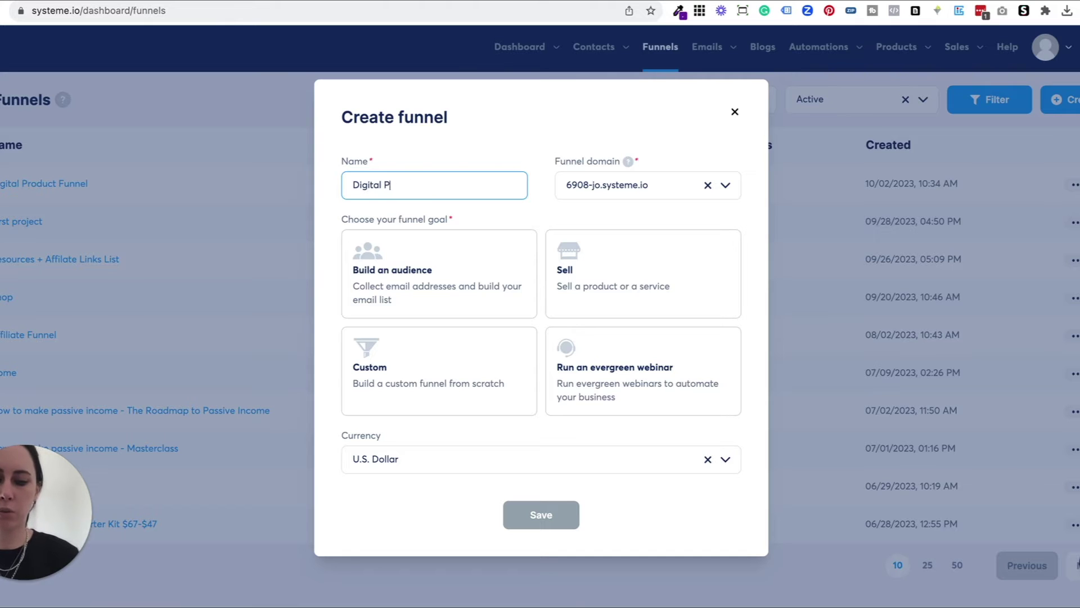
{"action": "type", "text": "roduct Test"}
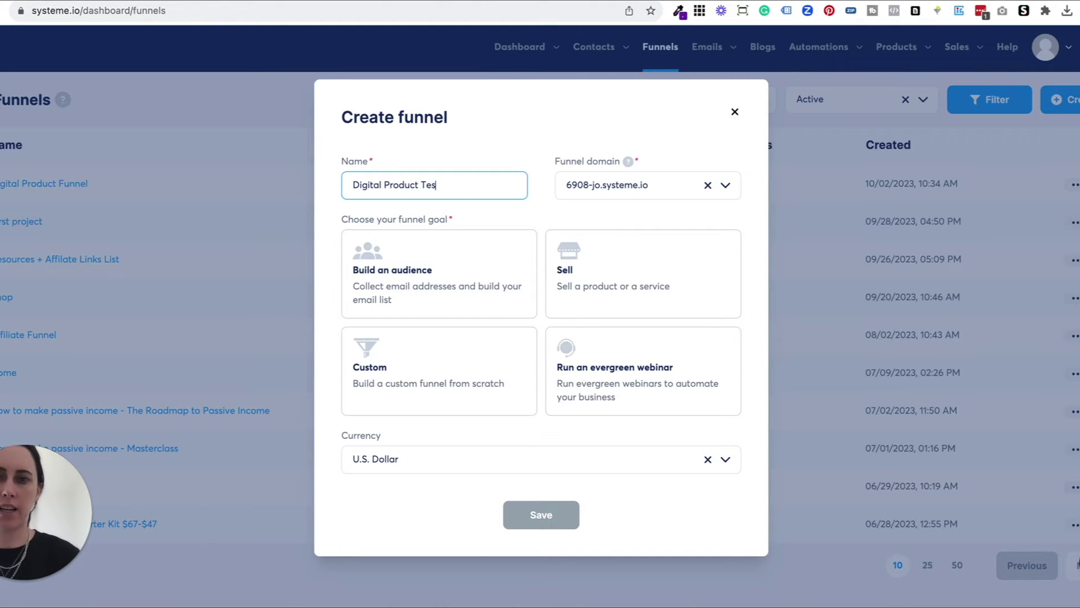
{"action": "left_click", "coordinate": [636, 185]}
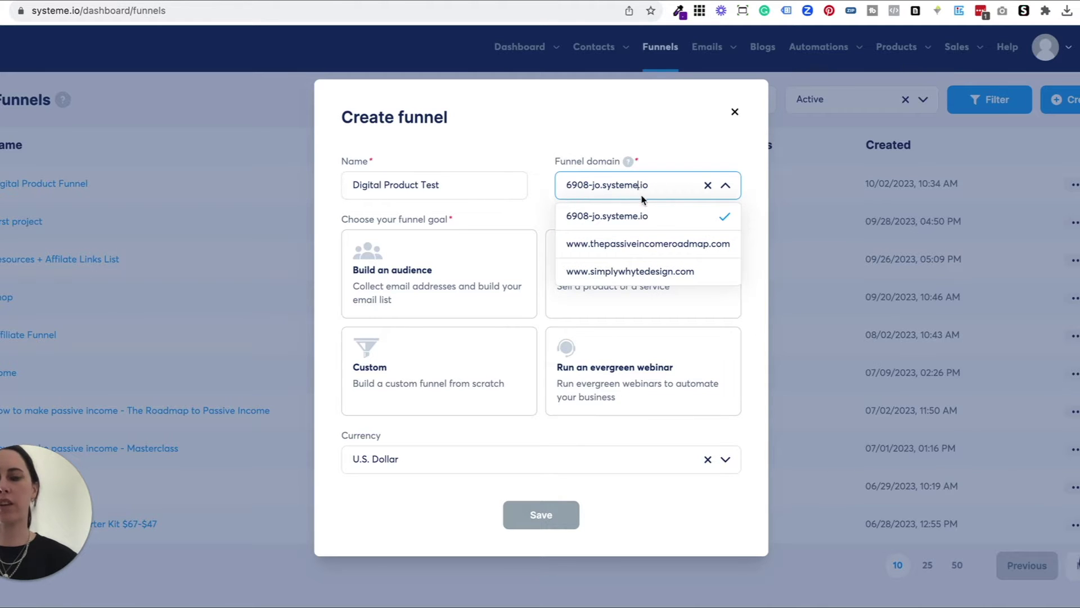
{"action": "left_click", "coordinate": [637, 117]}
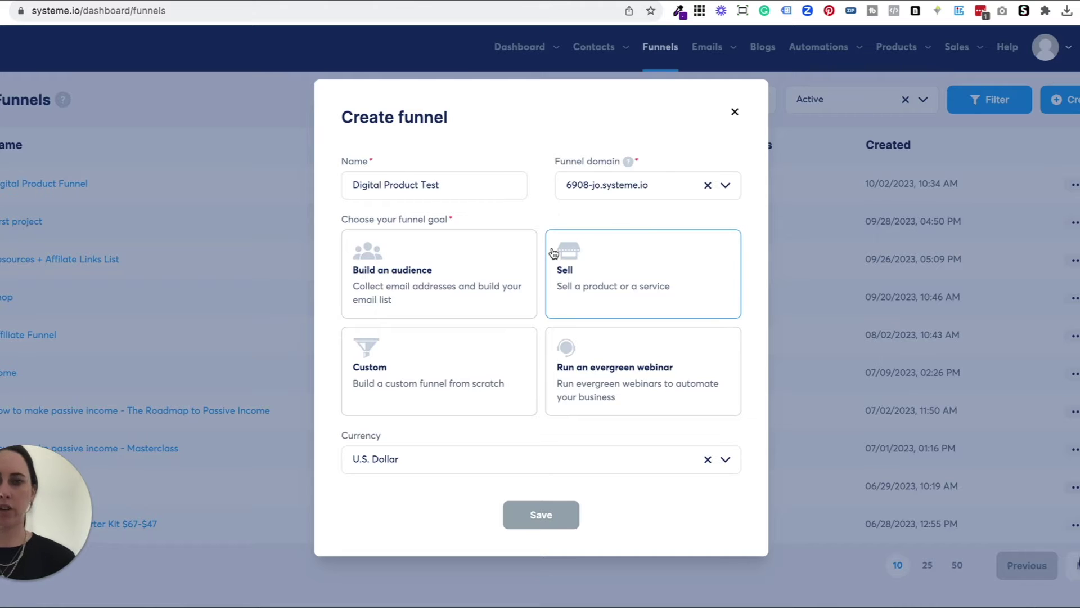
{"action": "left_click", "coordinate": [594, 274]}
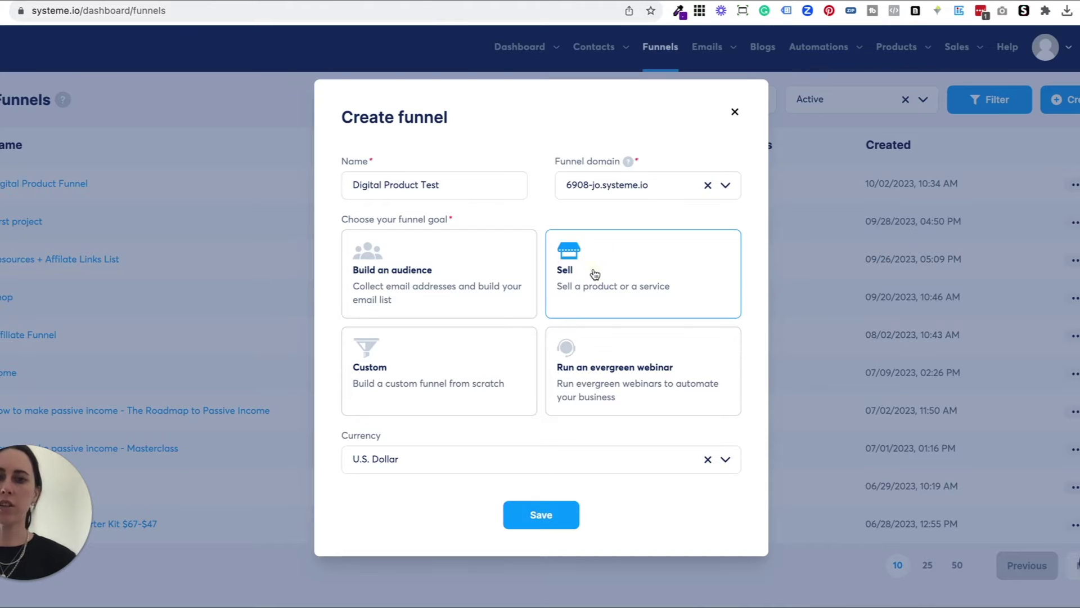
{"action": "left_click", "coordinate": [509, 465]}
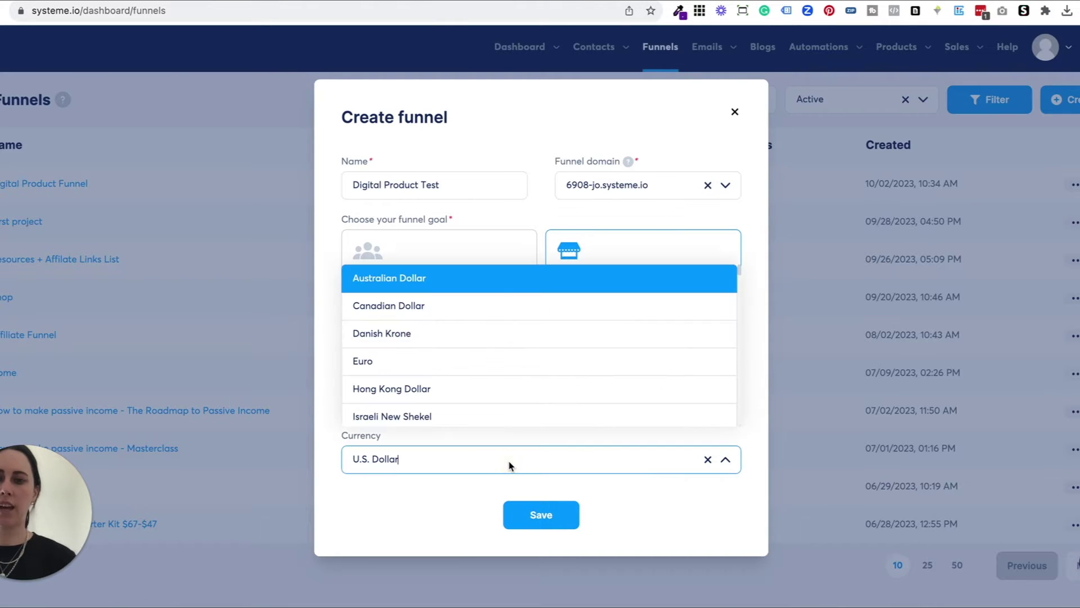
{"action": "left_click", "coordinate": [509, 466]}
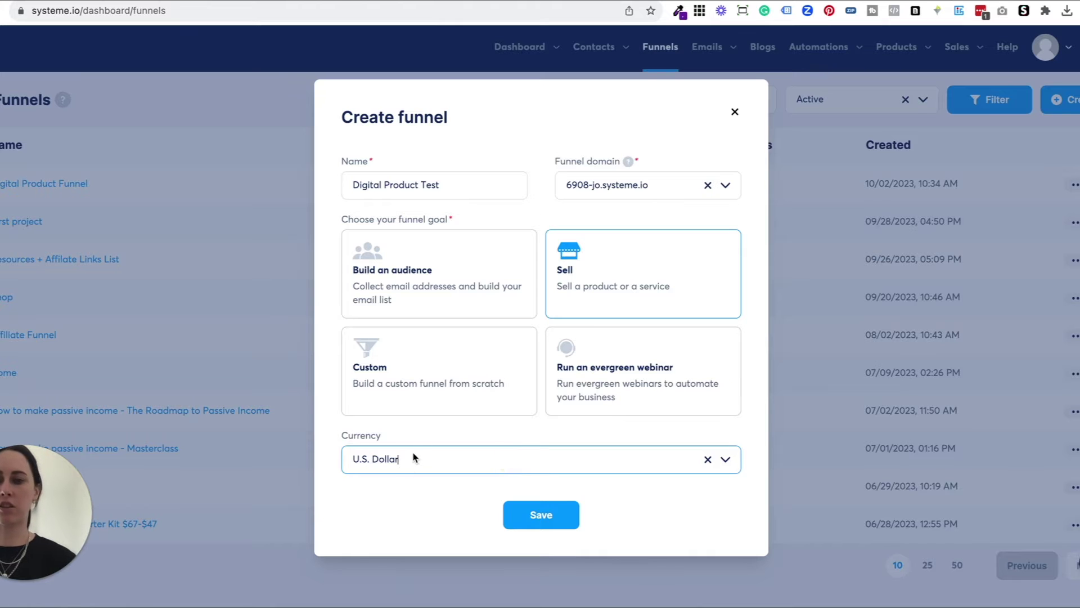
{"action": "left_click", "coordinate": [543, 514]}
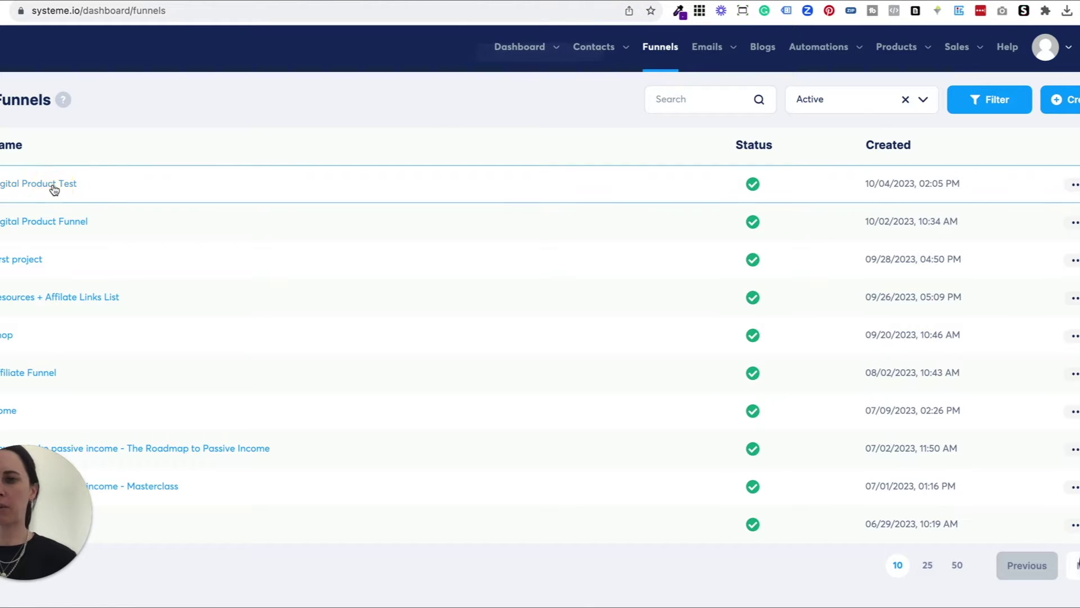
Open the Digital Product Test funnel and browse the Order Form templates
{"action": "left_click", "coordinate": [54, 190]}
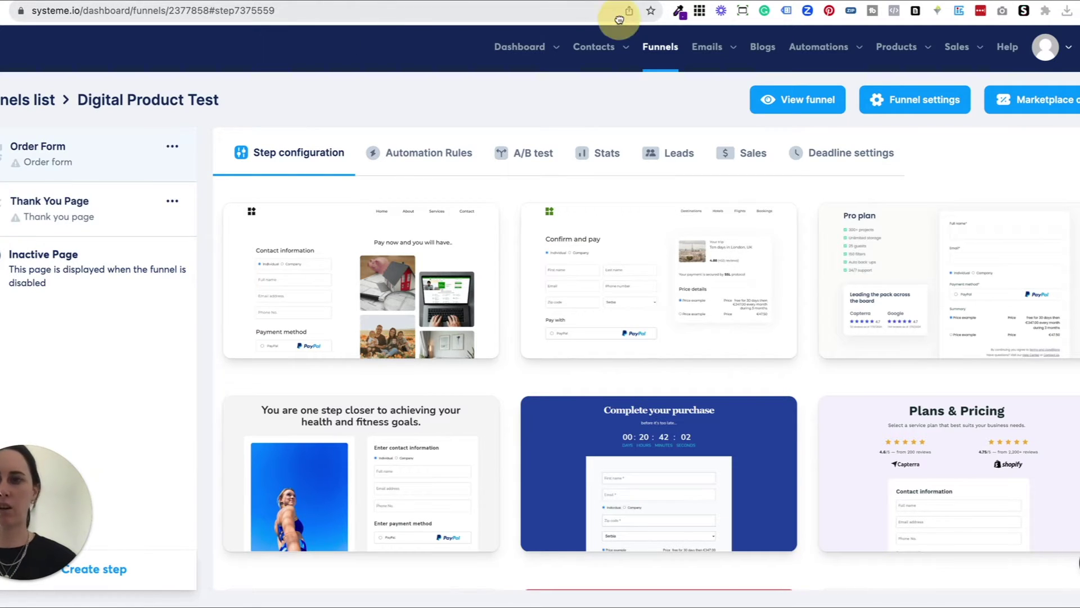
{"action": "left_click", "coordinate": [435, 59]}
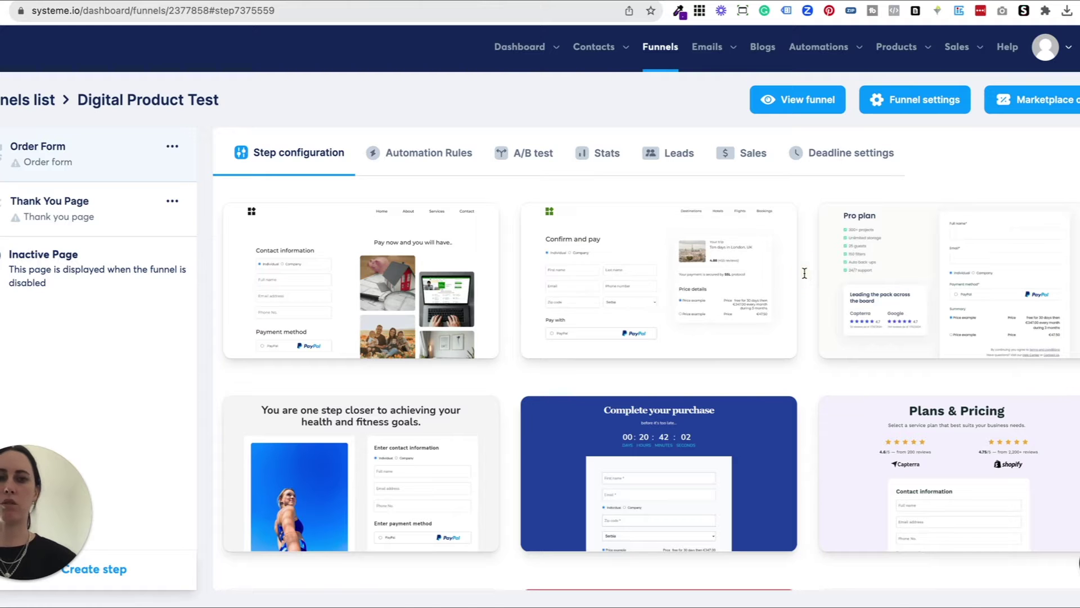
{"action": "scroll", "coordinate": [804, 272], "scroll_direction": "down", "scroll_amount": 3}
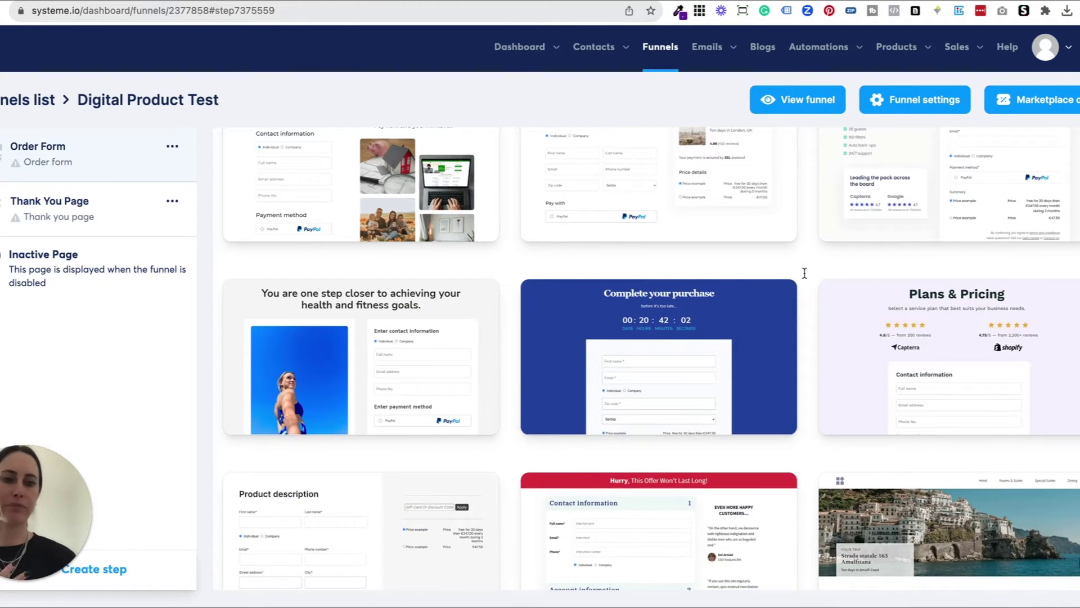
{"action": "scroll", "coordinate": [805, 273], "scroll_direction": "down", "scroll_amount": 3}
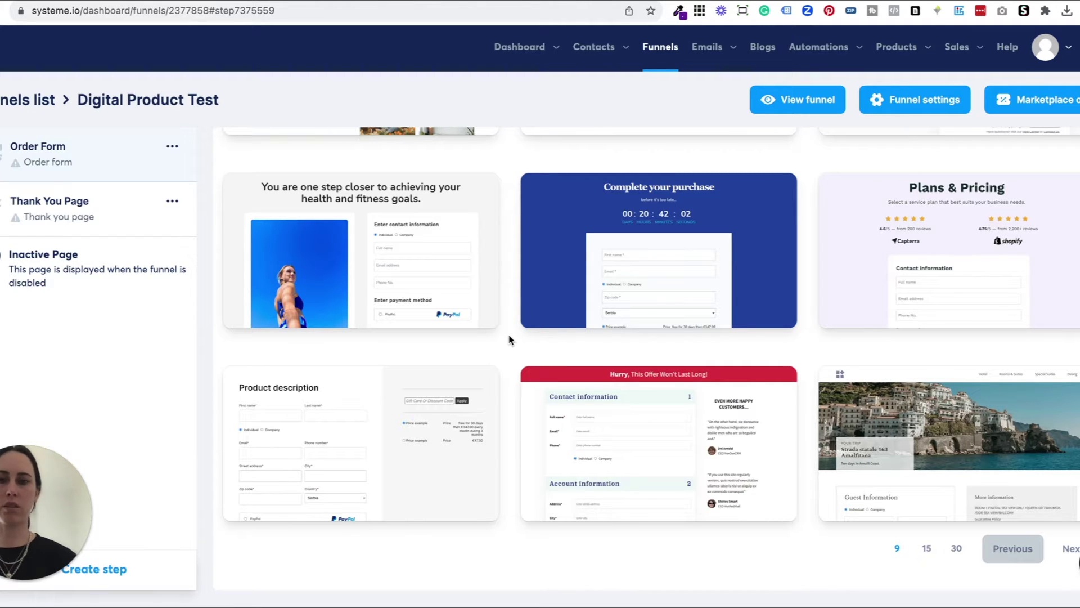
{"action": "scroll", "coordinate": [380, 220], "scroll_direction": "up", "scroll_amount": 3}
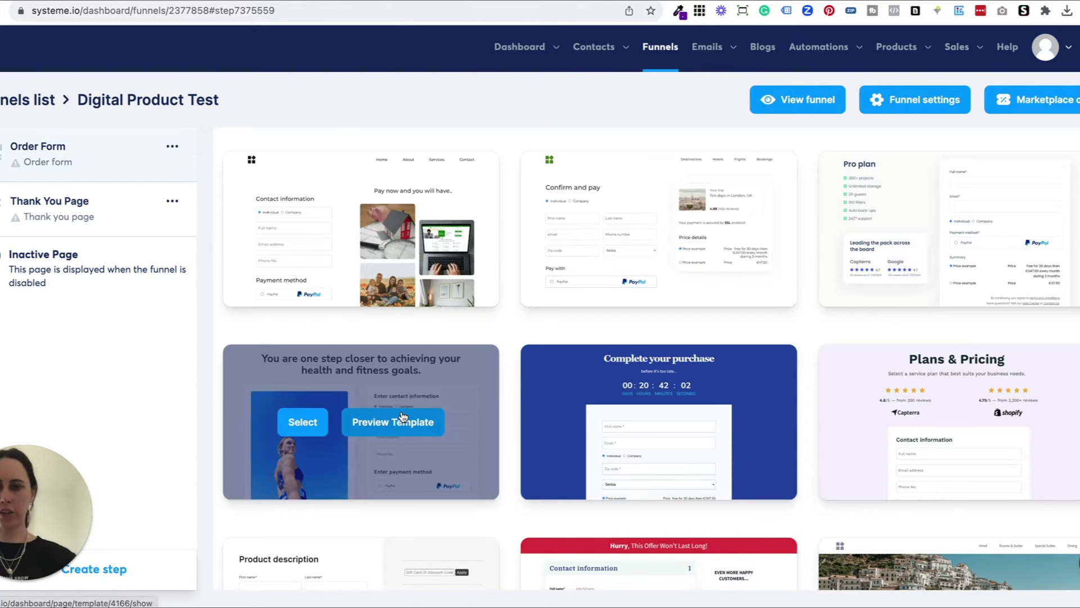
Preview the health and fitness order form template, then close the preview tab
{"action": "left_click", "coordinate": [399, 426]}
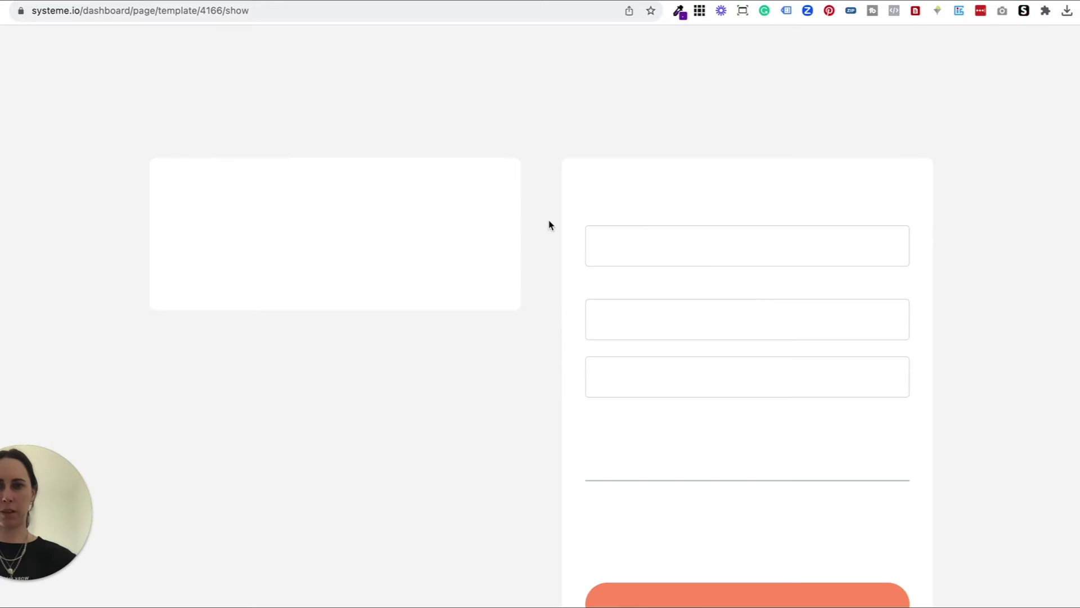
{"action": "scroll", "coordinate": [518, 379], "scroll_direction": "down", "scroll_amount": 6}
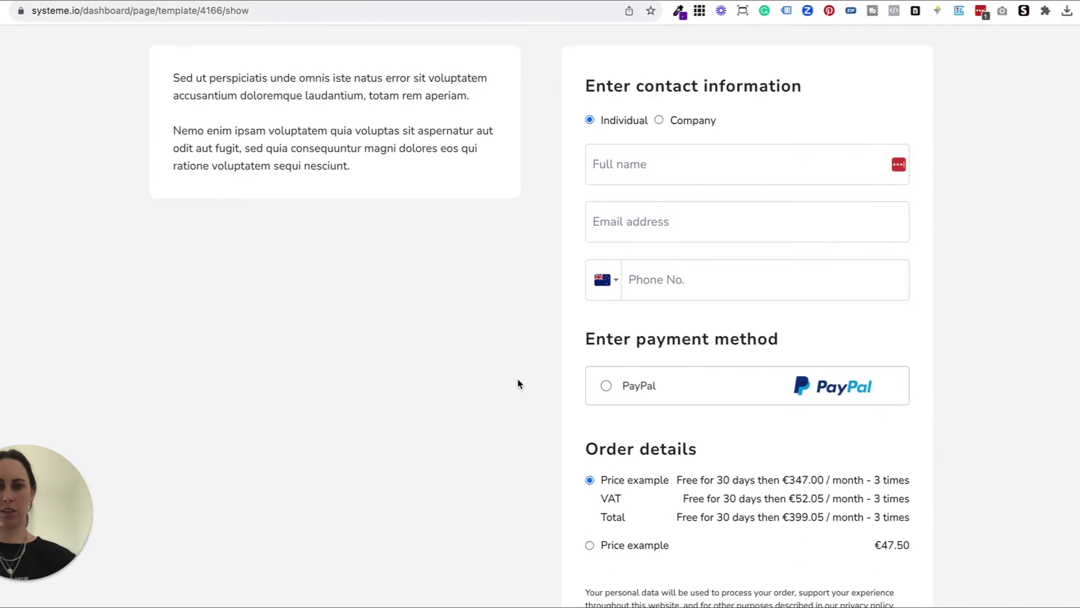
{"action": "scroll", "coordinate": [518, 379], "scroll_direction": "down", "scroll_amount": 4}
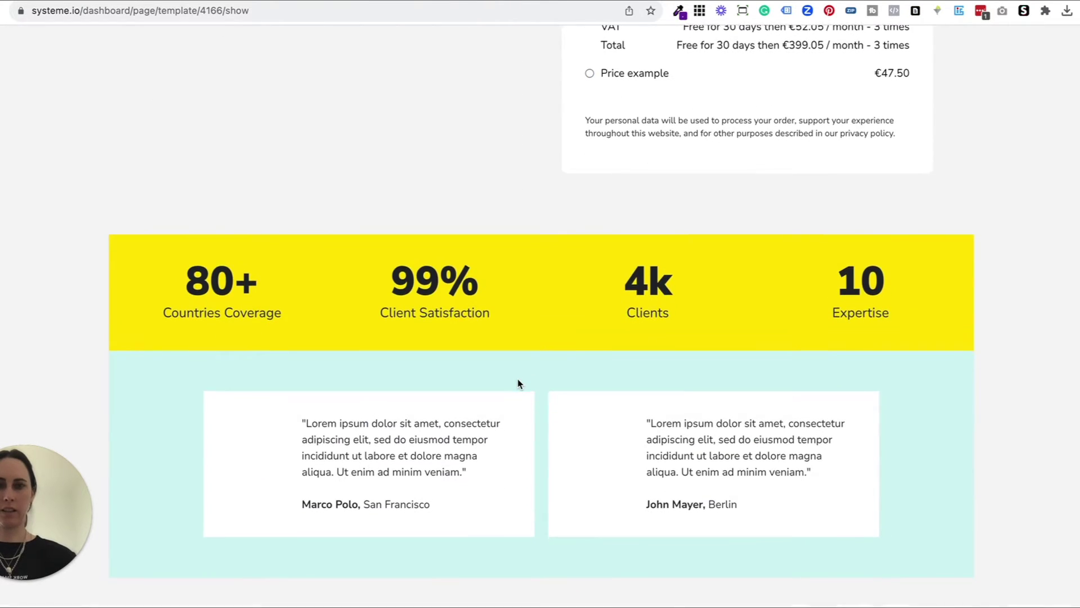
{"action": "scroll", "coordinate": [518, 380], "scroll_direction": "up", "scroll_amount": 10}
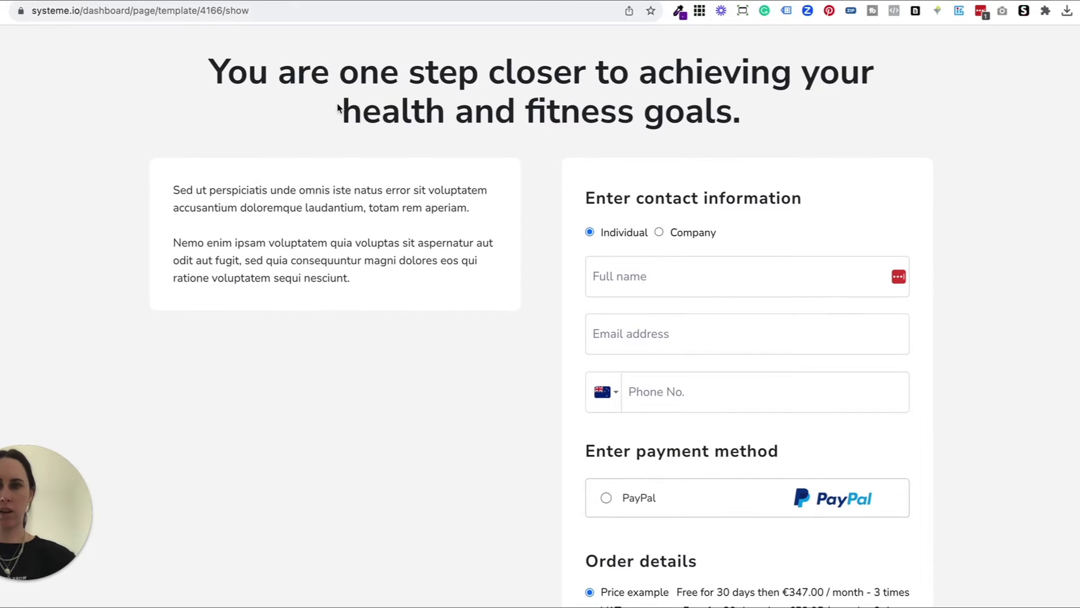
{"action": "key", "text": "ctrl+w"}
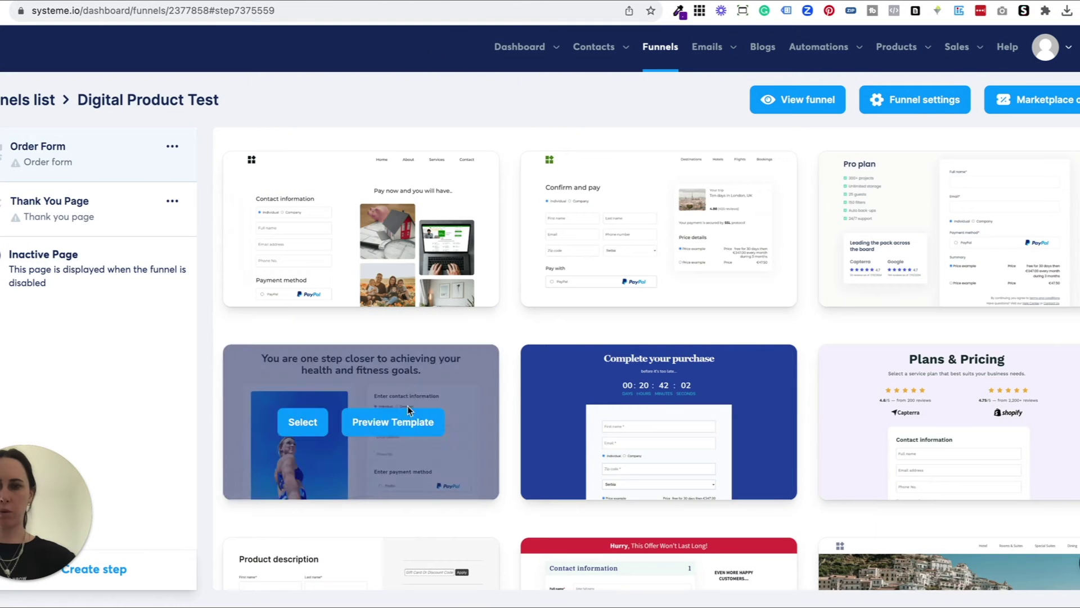
Apply the fitness template, renaming the step 'Digital Product Order Form' with path digitalproductorder
{"action": "left_click", "coordinate": [301, 423]}
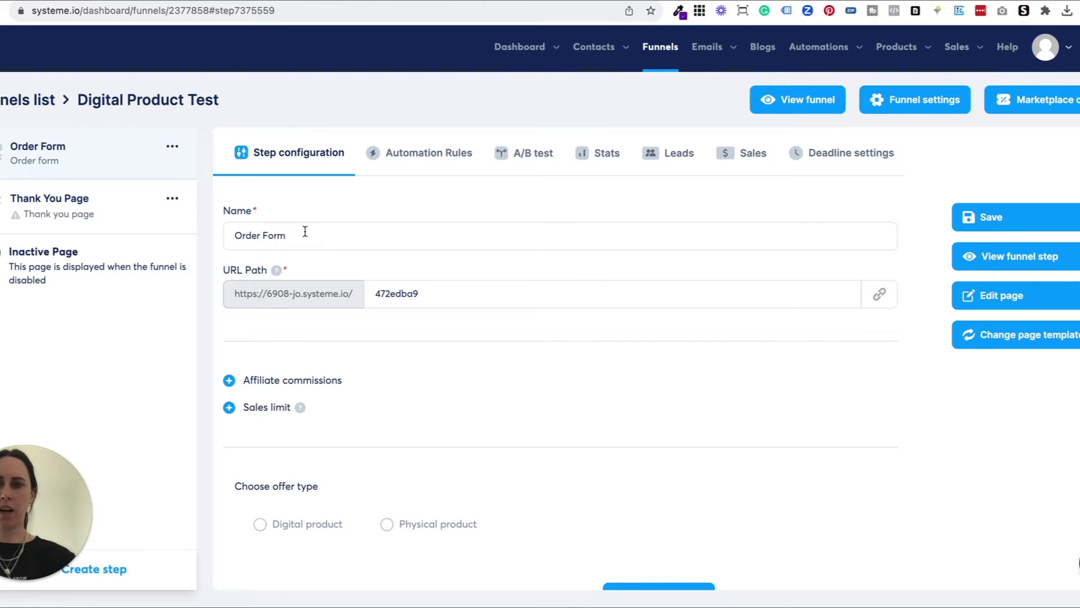
{"action": "left_click", "coordinate": [234, 236]}
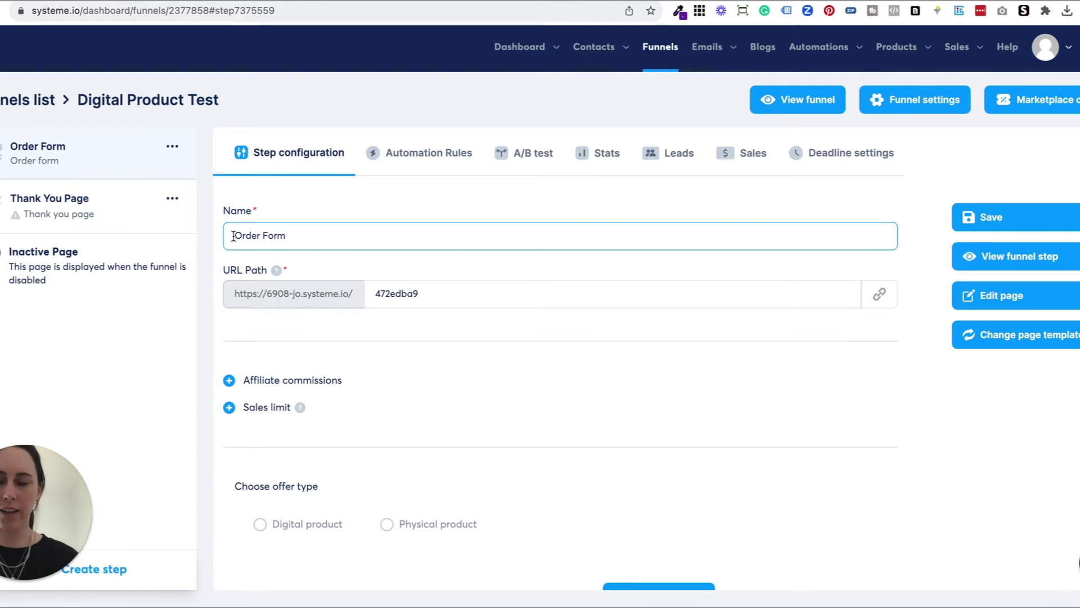
{"action": "type", "text": "Digital "}
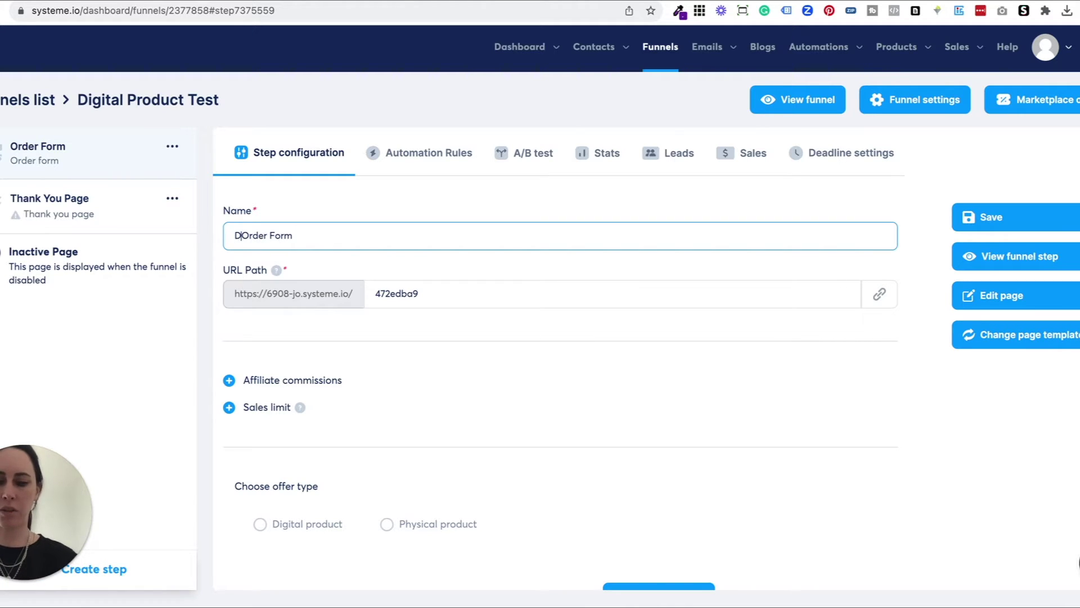
{"action": "type", "text": "Product"}
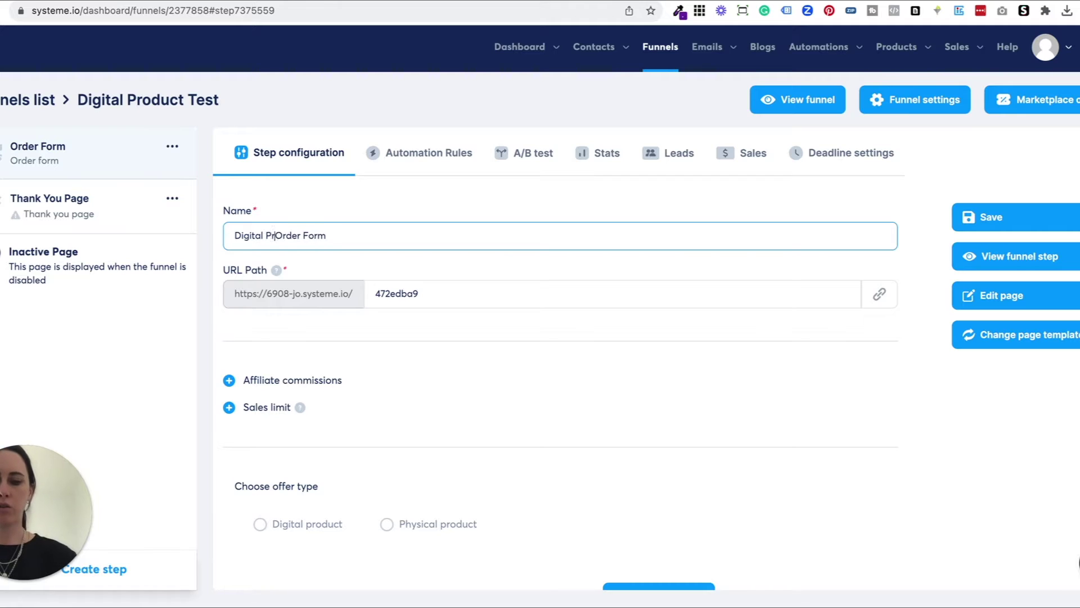
{"action": "key", "text": "ctrl+a"}
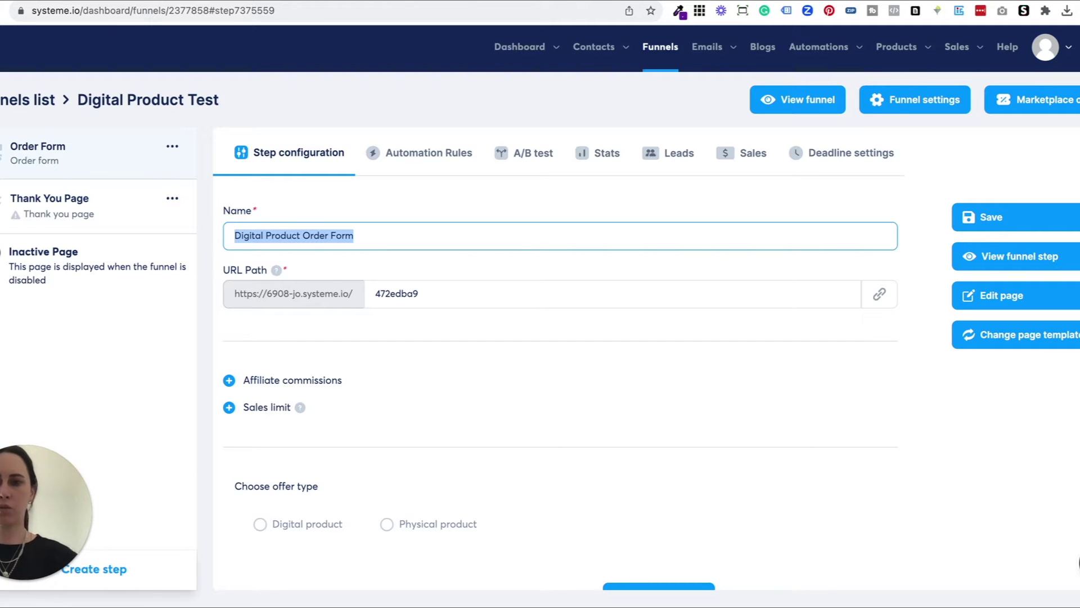
{"action": "left_click_drag", "start_coordinate": [431, 284], "coordinate": [336, 294]}
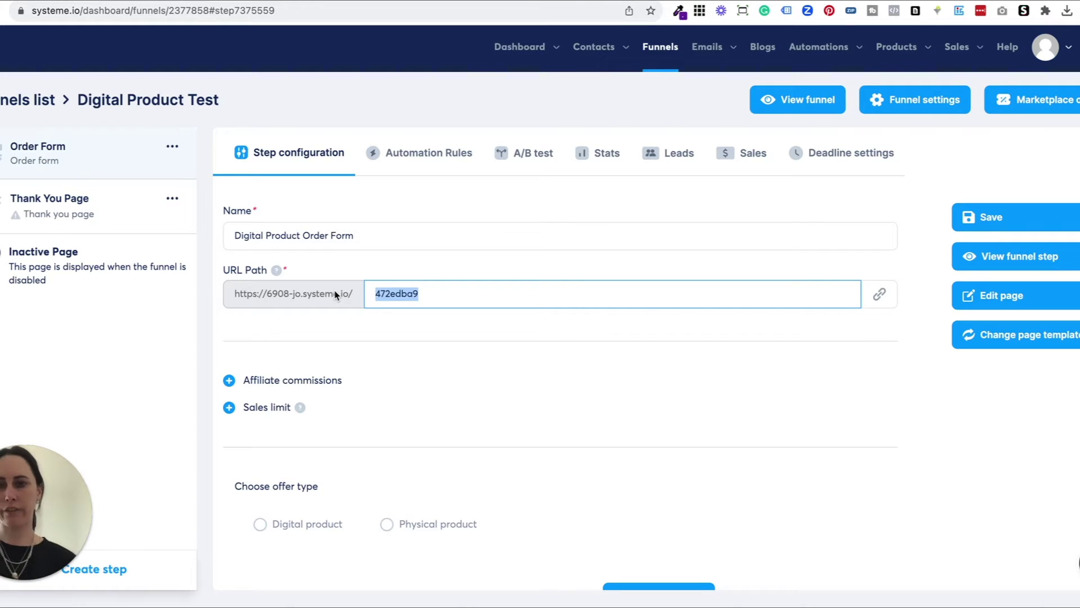
{"action": "type", "text": "diigtal"}
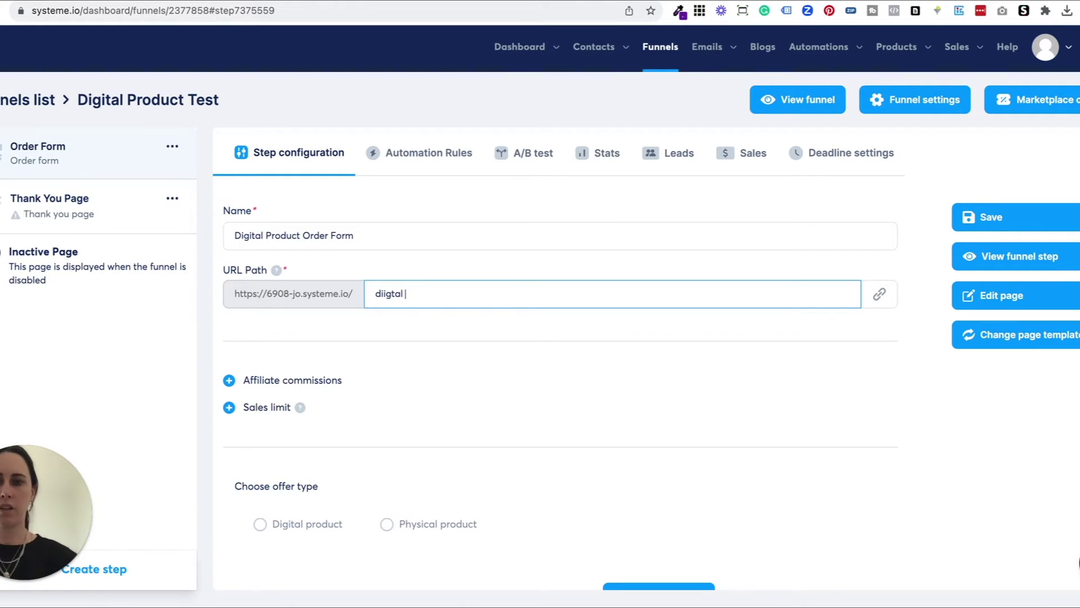
{"action": "type", "text": "gi"}
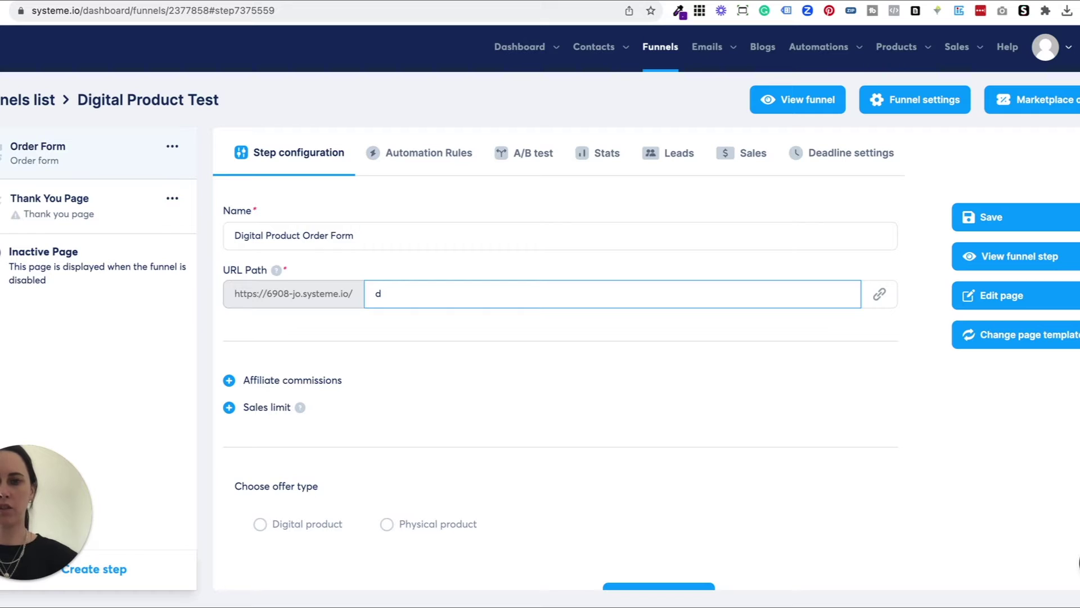
{"action": "type", "text": "gital"}
{"action": "key", "text": "BackSpace"}
{"action": "type", "text": "p"}
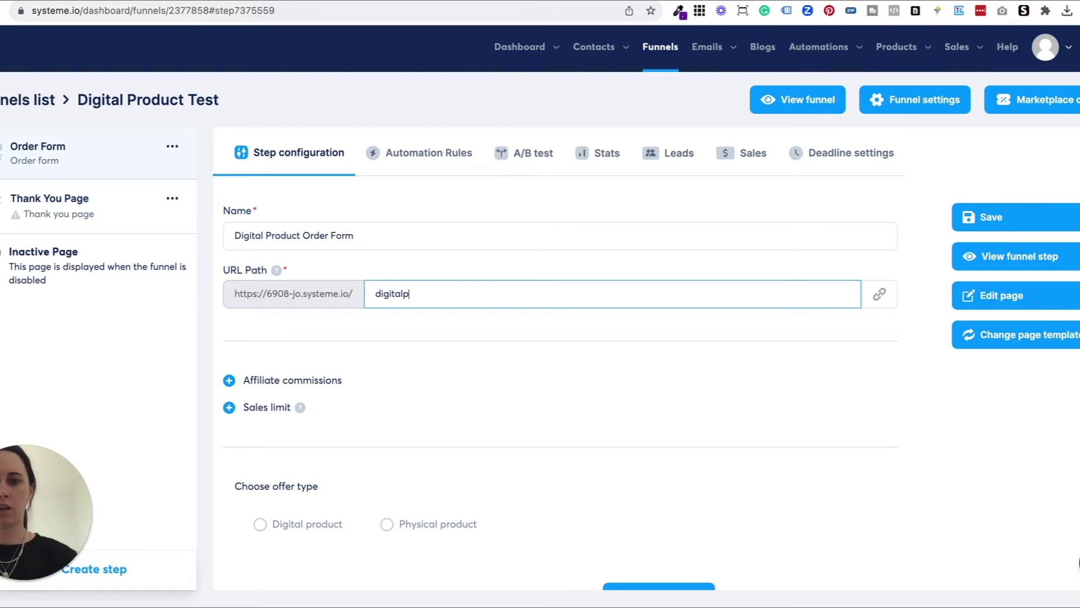
{"action": "type", "text": "roduct"}
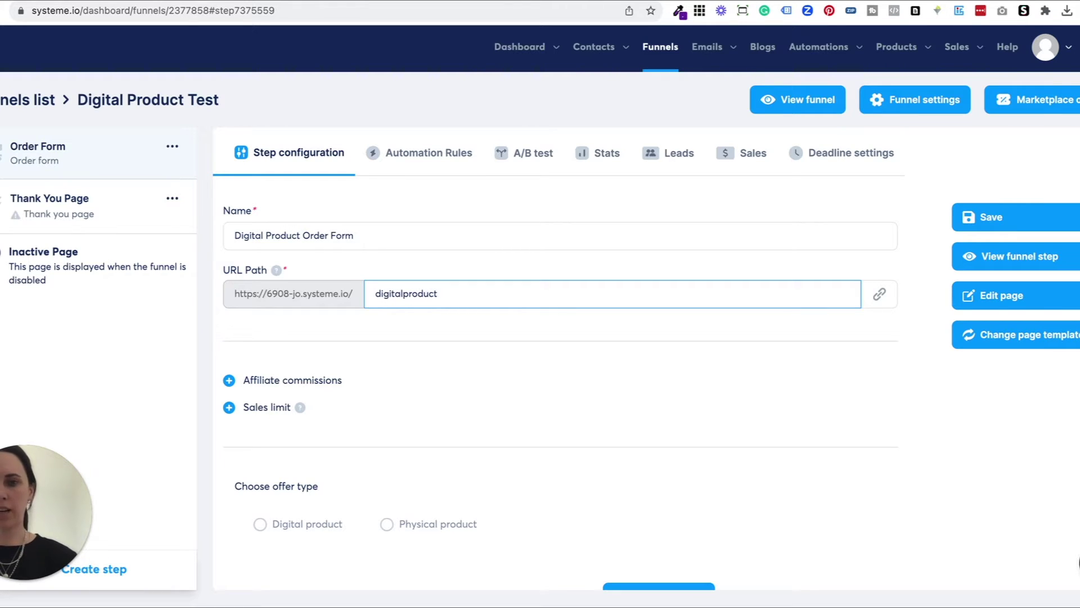
{"action": "type", "text": "order"}
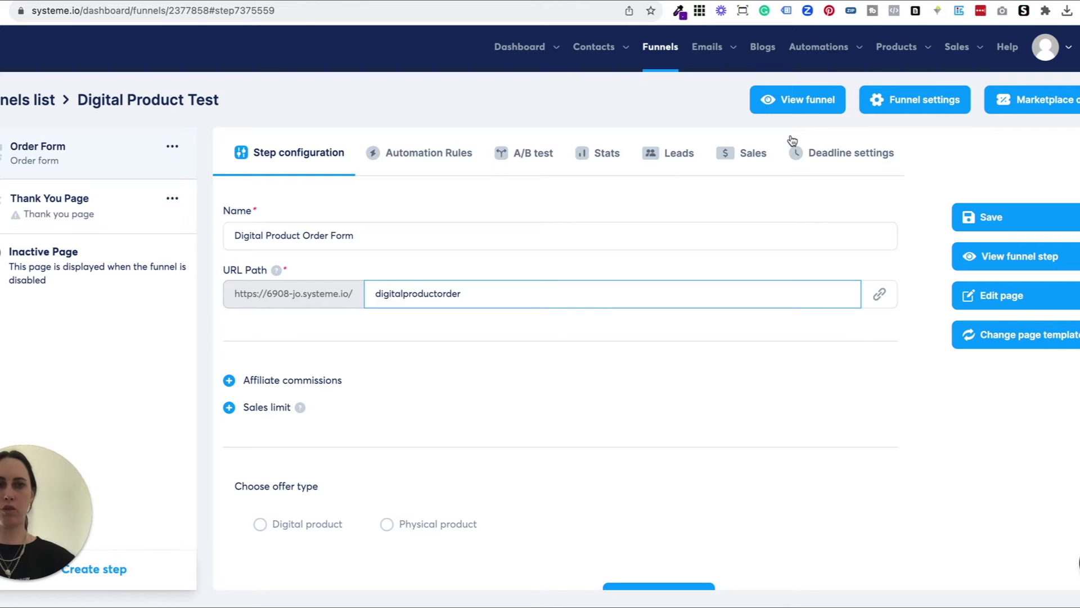
{"action": "left_click", "coordinate": [990, 217]}
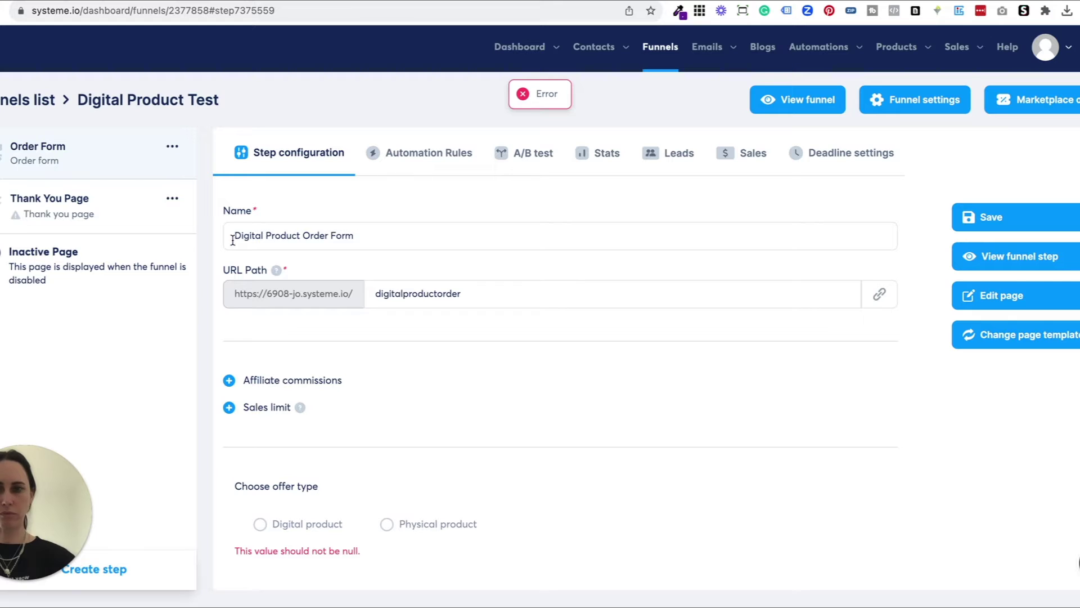
Set the order step's offer type to Digital product and save
{"action": "scroll", "coordinate": [299, 438], "scroll_direction": "down", "scroll_amount": 2}
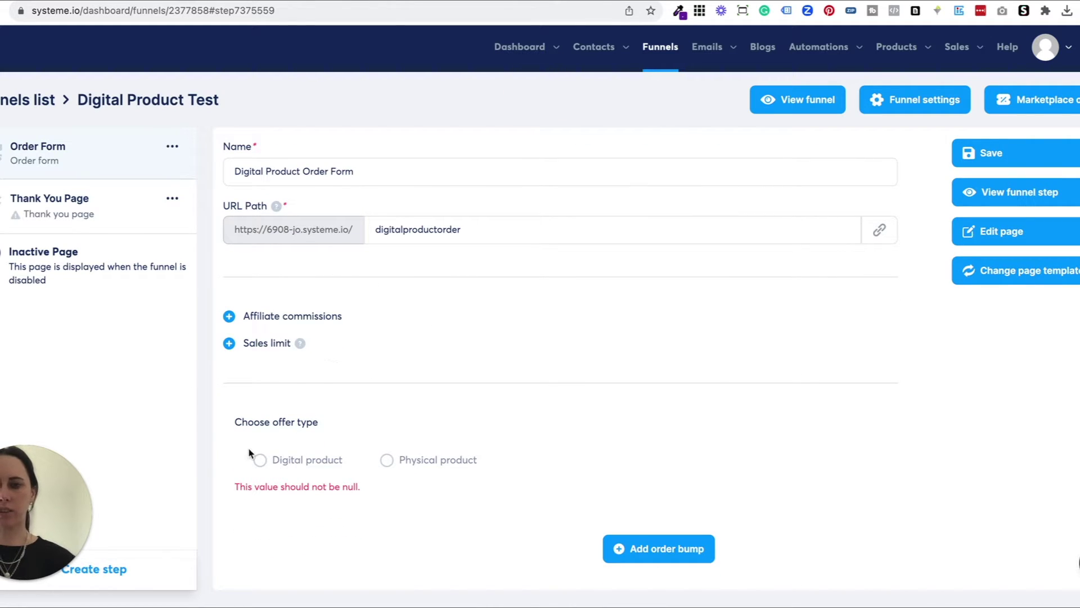
{"action": "left_click", "coordinate": [259, 460]}
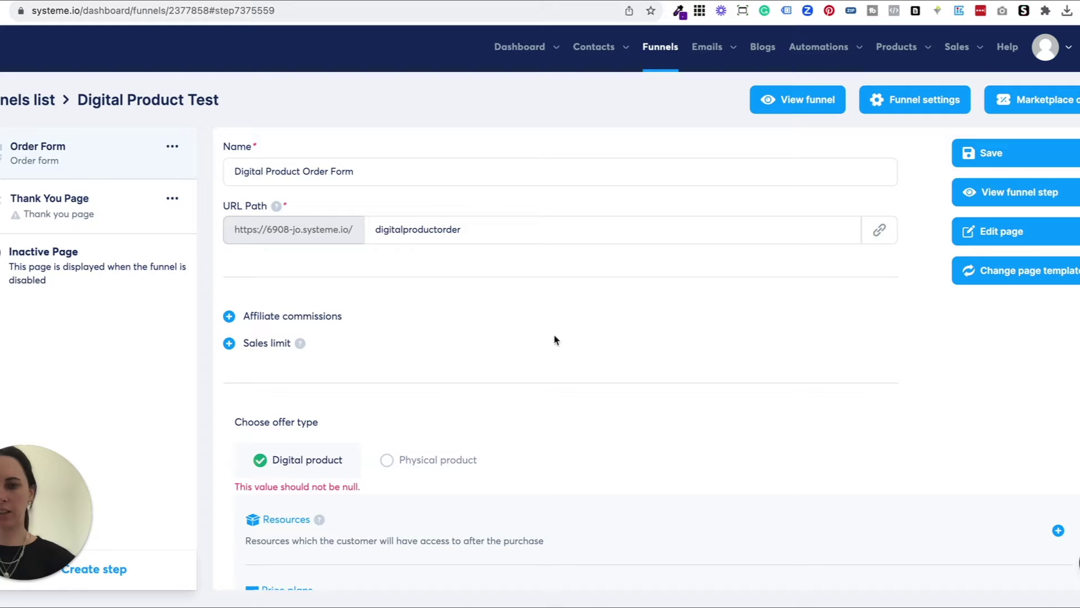
{"action": "left_click", "coordinate": [1000, 156]}
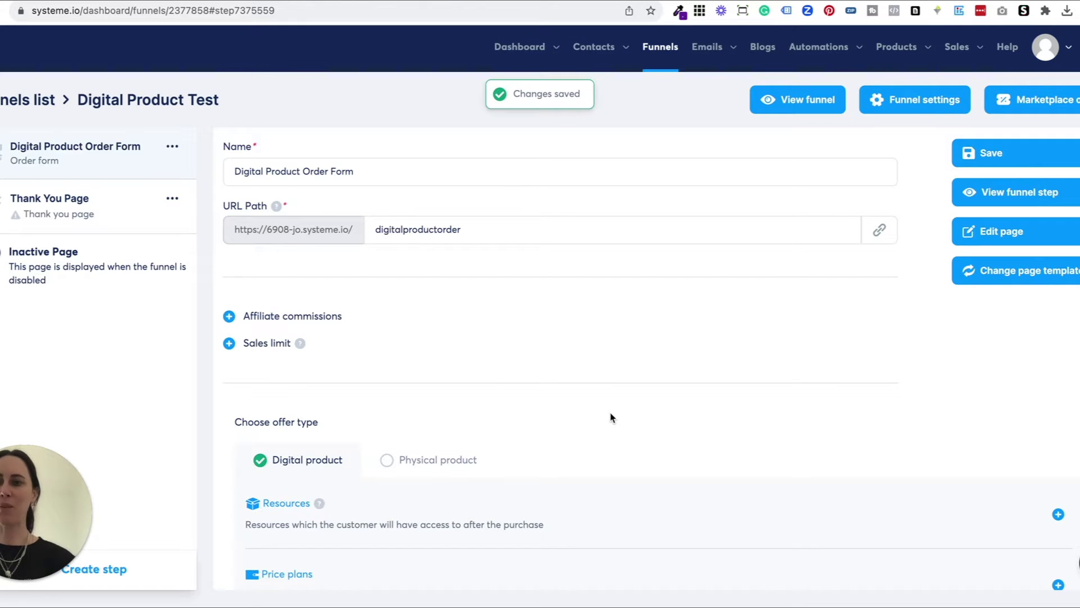
On the Thank You Page step, select the first template, 'Thank you for registering!'
{"action": "scroll", "coordinate": [531, 380], "scroll_direction": "down", "scroll_amount": 3}
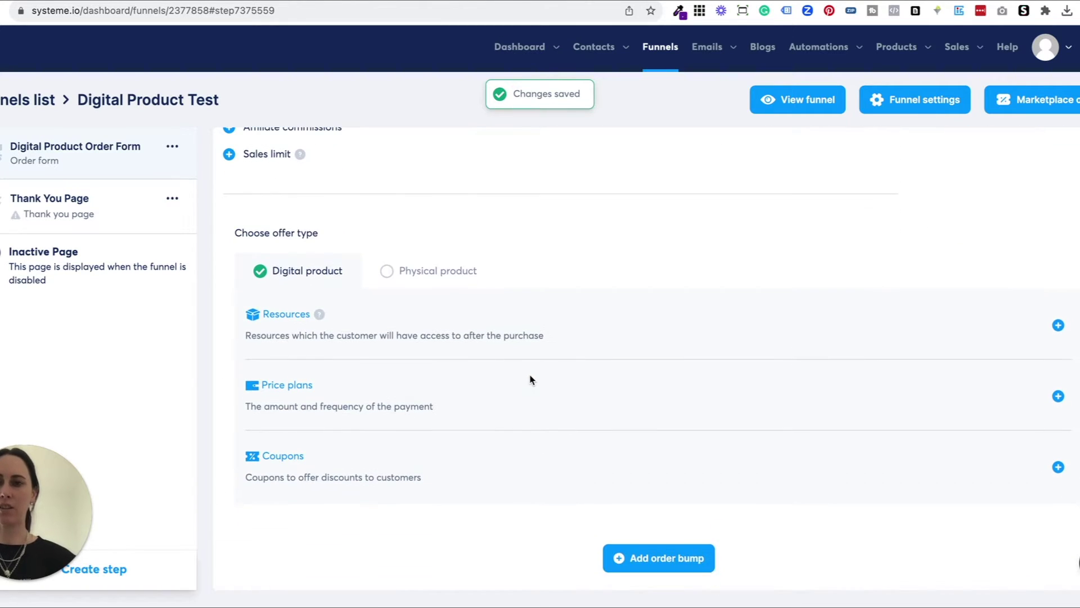
{"action": "scroll", "coordinate": [531, 379], "scroll_direction": "up", "scroll_amount": 3}
{"action": "left_click", "coordinate": [121, 210]}
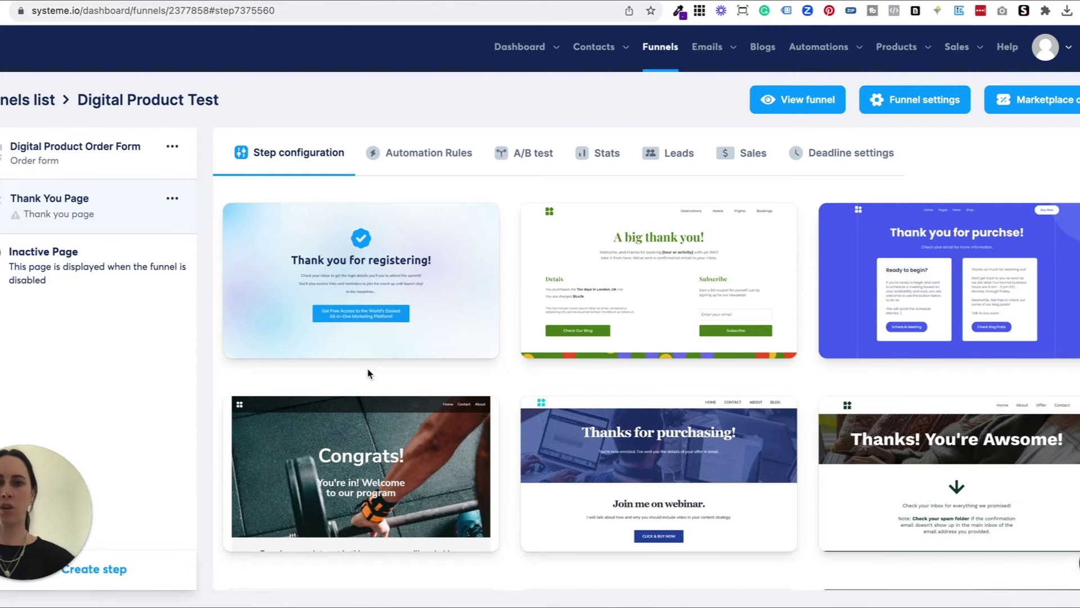
{"action": "mouse_move", "coordinate": [433, 213]}
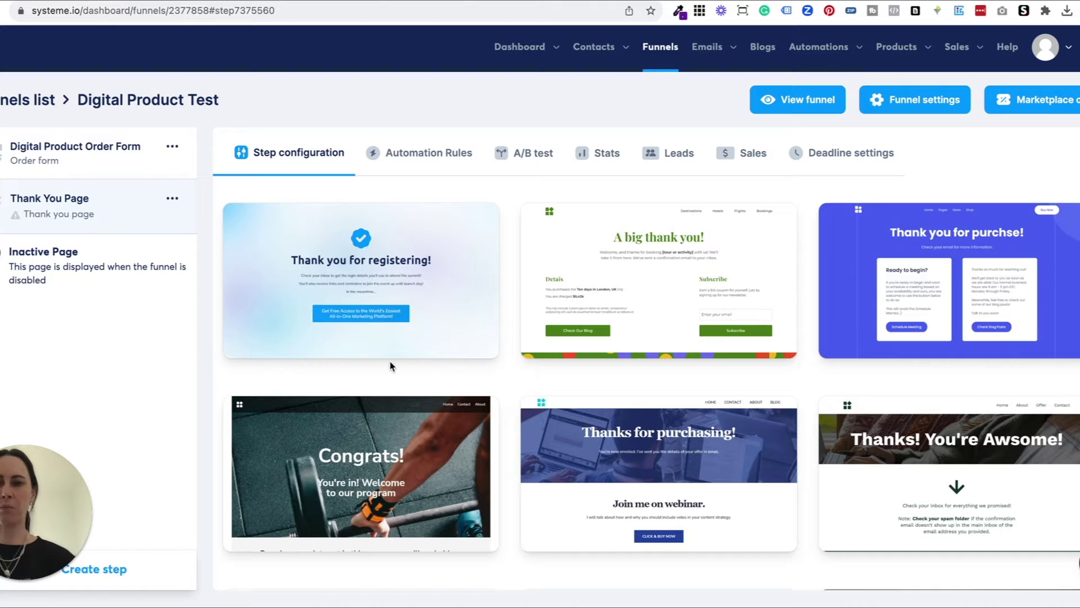
{"action": "mouse_move", "coordinate": [363, 333]}
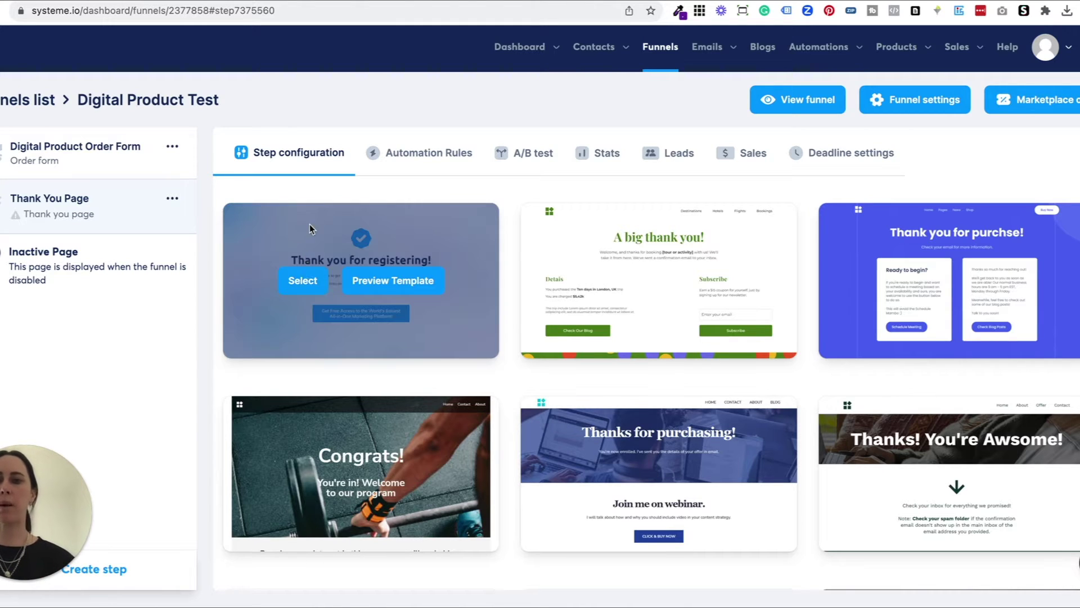
{"action": "left_click", "coordinate": [306, 284]}
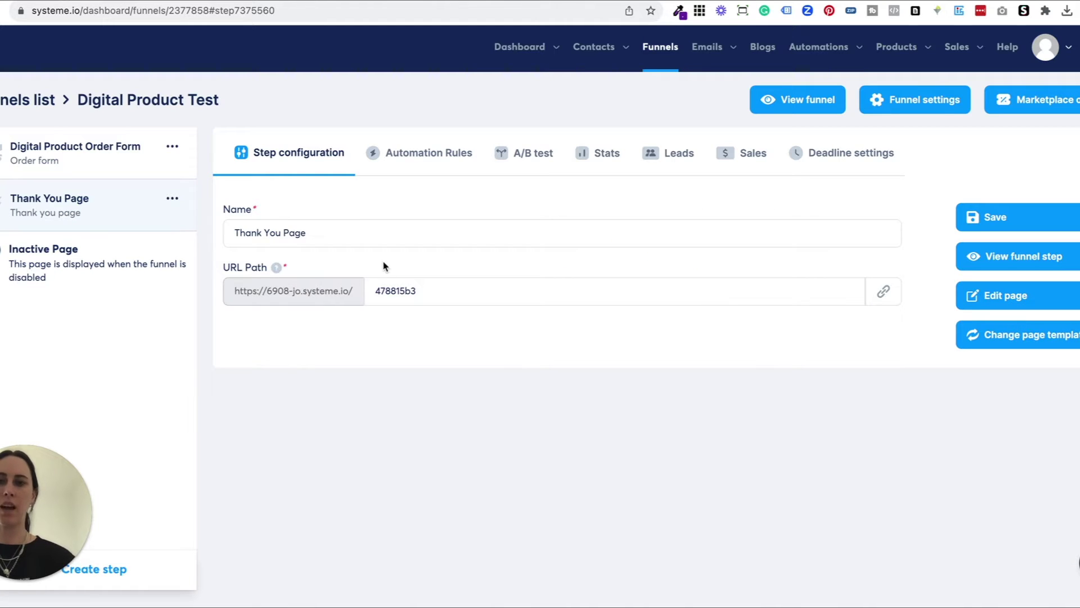
Name the step 'Digital Product Thank You Page', path digitalproductthankyoupage, save, and reopen the order form
{"action": "left_click", "coordinate": [236, 231]}
{"action": "type", "text": "digi"}
{"action": "key", "text": "BackSpace"}
{"action": "key", "text": "BackSpace"}
{"action": "key", "text": "BackSpace"}
{"action": "key", "text": "BackSpace"}
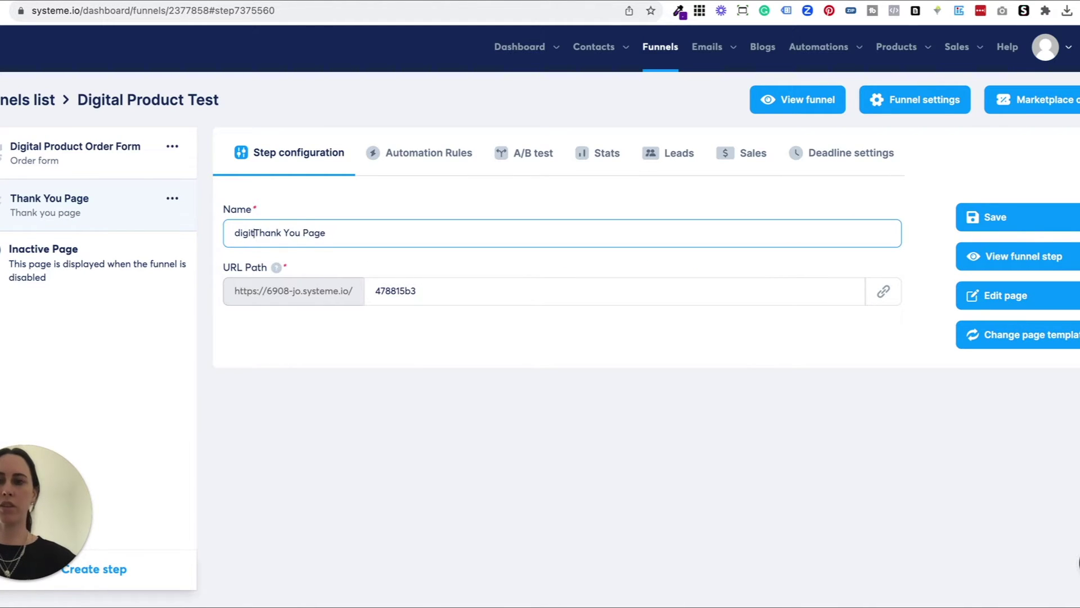
{"action": "type", "text": "Digital Product"}
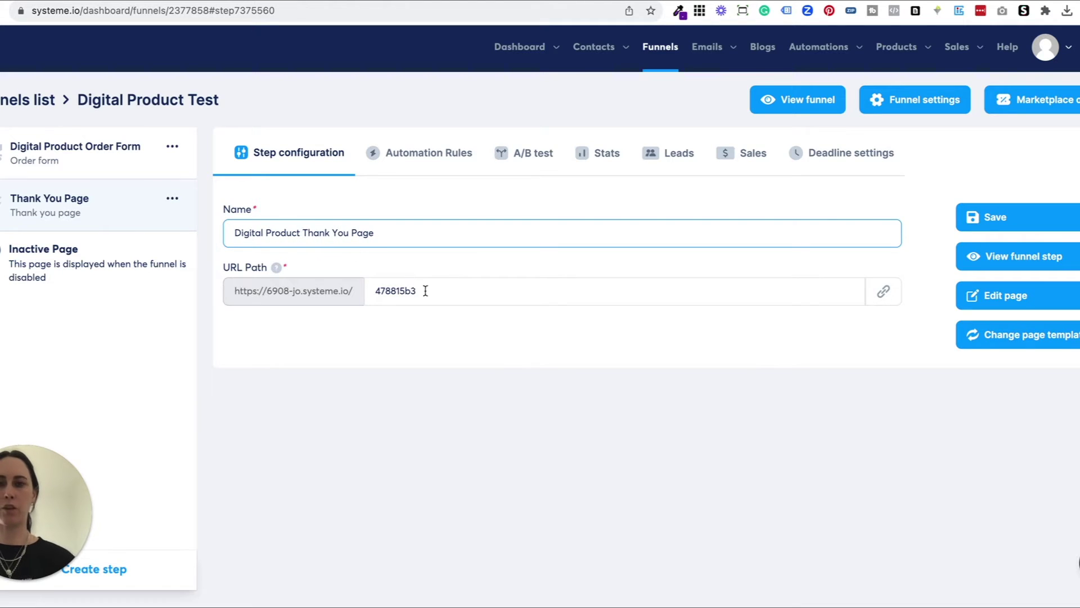
{"action": "left_click_drag", "start_coordinate": [424, 290], "coordinate": [356, 292]}
{"action": "type", "text": "digital "}
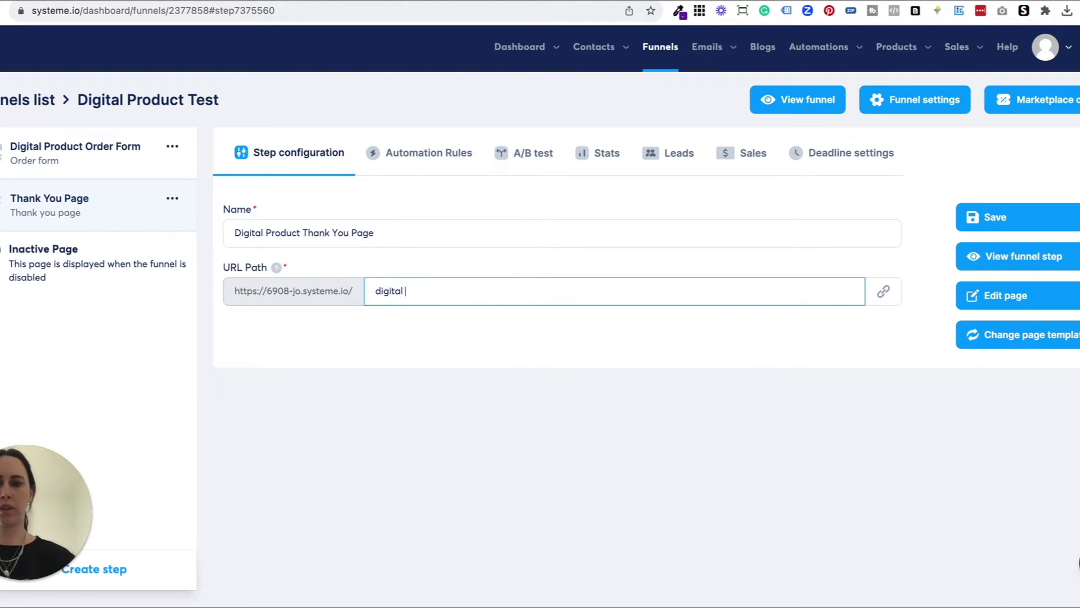
{"action": "type", "text": "productthank"}
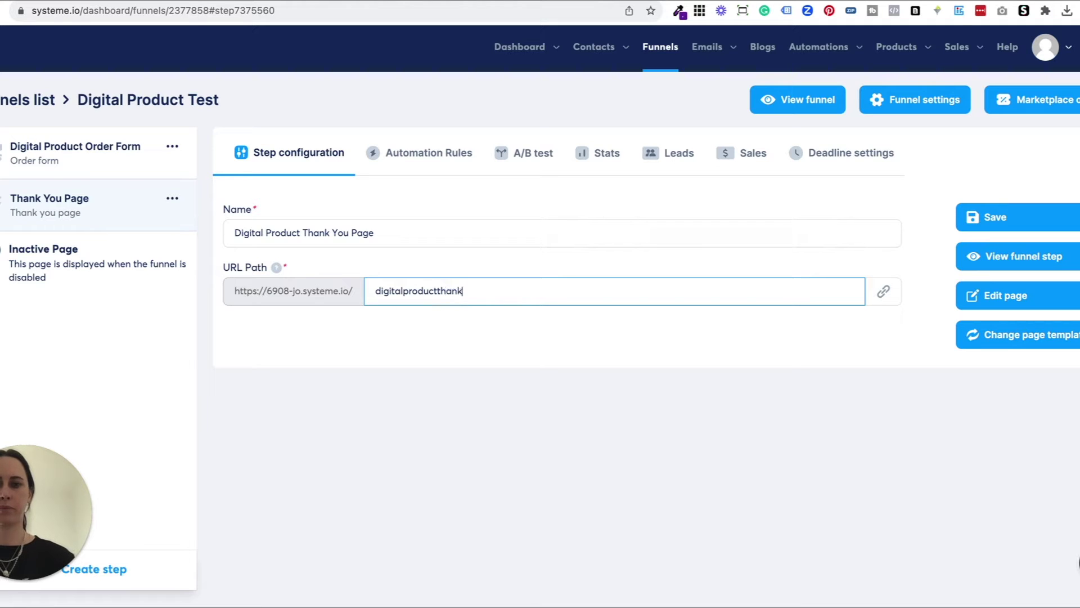
{"action": "type", "text": "youpage"}
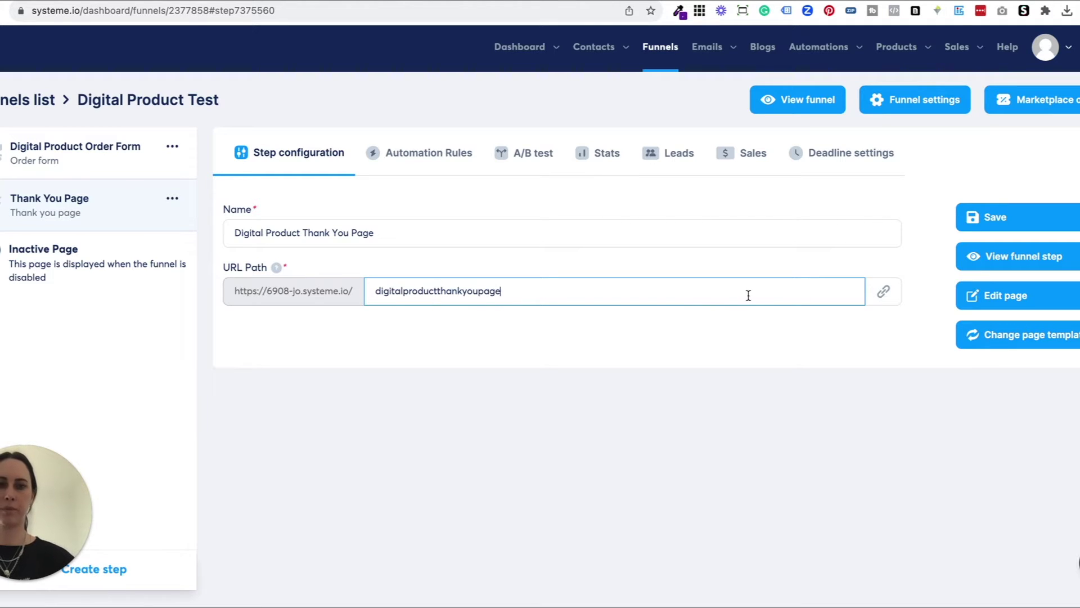
{"action": "left_click", "coordinate": [994, 217]}
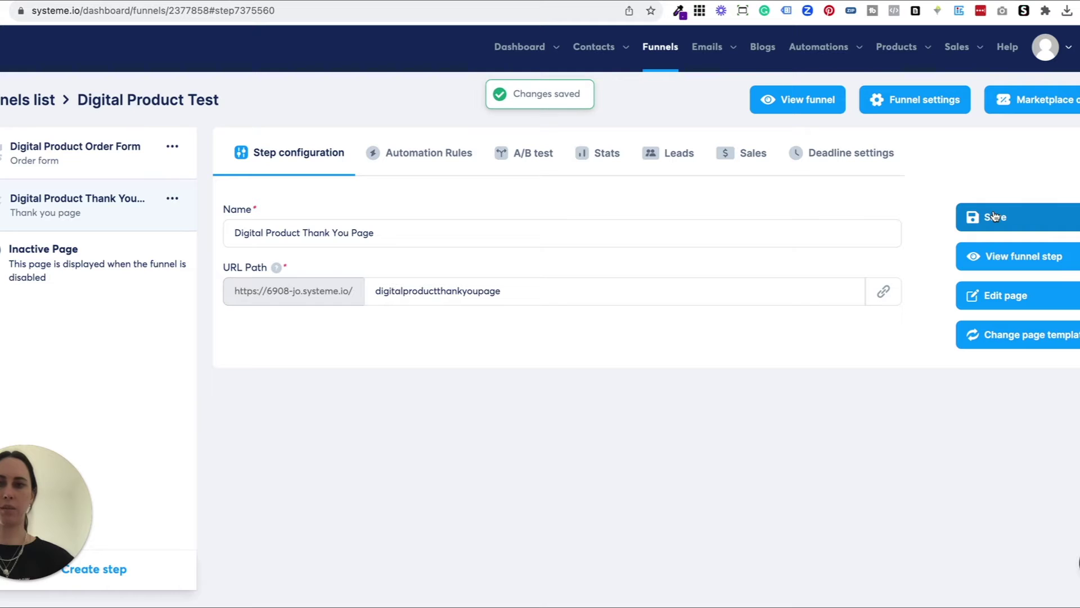
{"action": "left_click", "coordinate": [50, 155]}
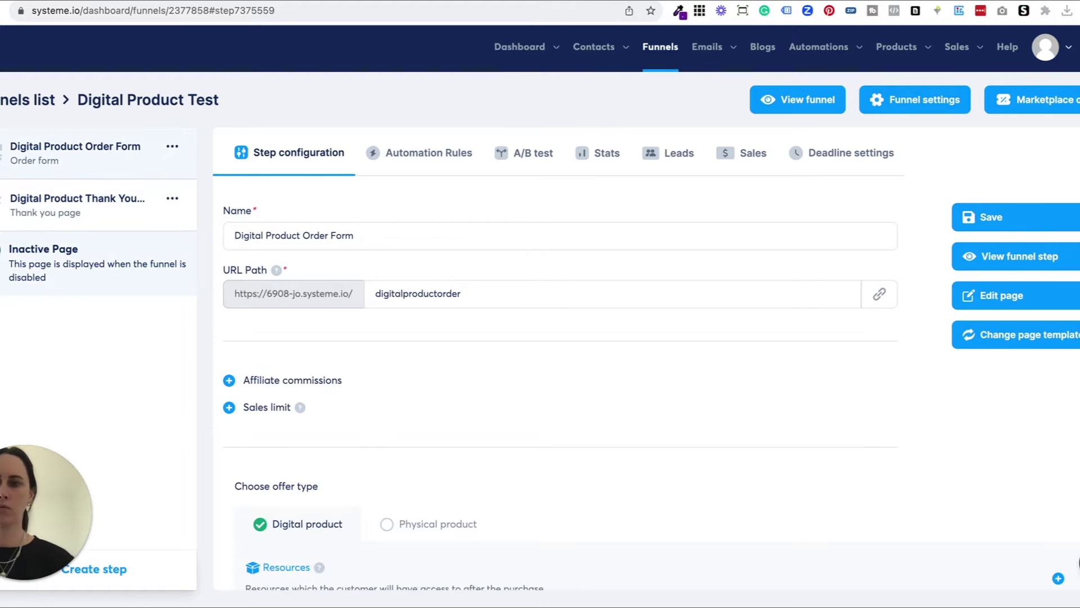
Open the order form page in the editor and look over its layout and headline
{"action": "left_click", "coordinate": [1015, 298]}
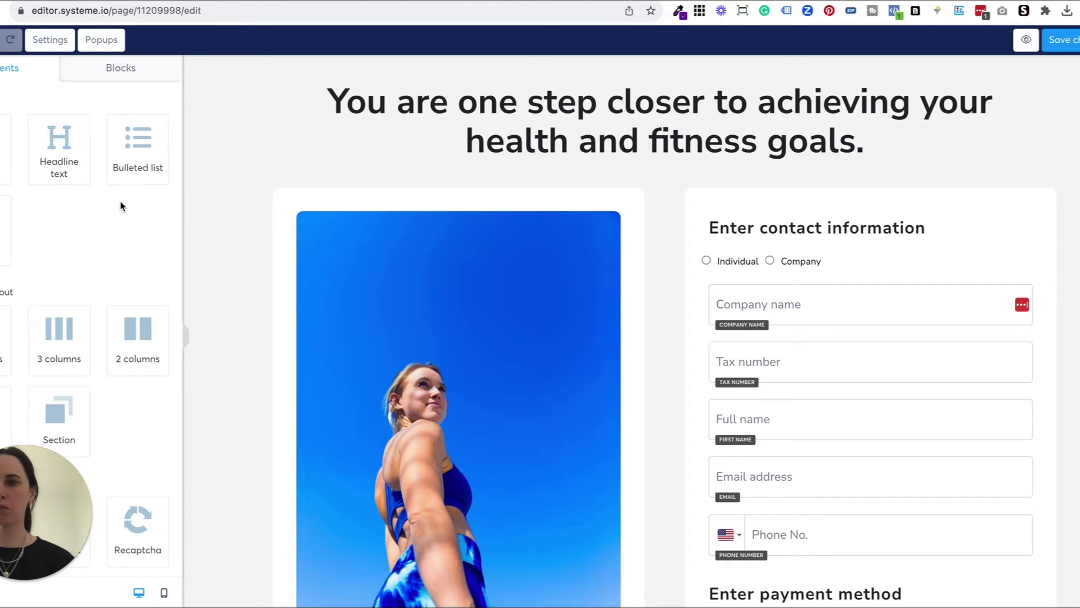
{"action": "scroll", "coordinate": [118, 248], "scroll_direction": "down", "scroll_amount": 5}
{"action": "scroll", "coordinate": [118, 249], "scroll_direction": "down", "scroll_amount": 6}
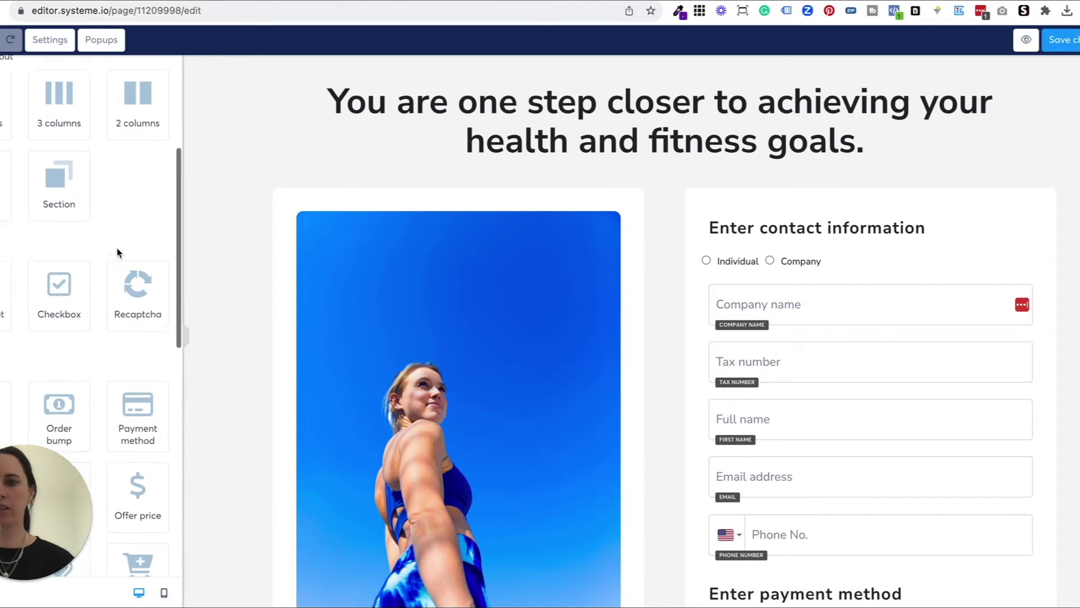
{"action": "scroll", "coordinate": [117, 248], "scroll_direction": "down", "scroll_amount": 7}
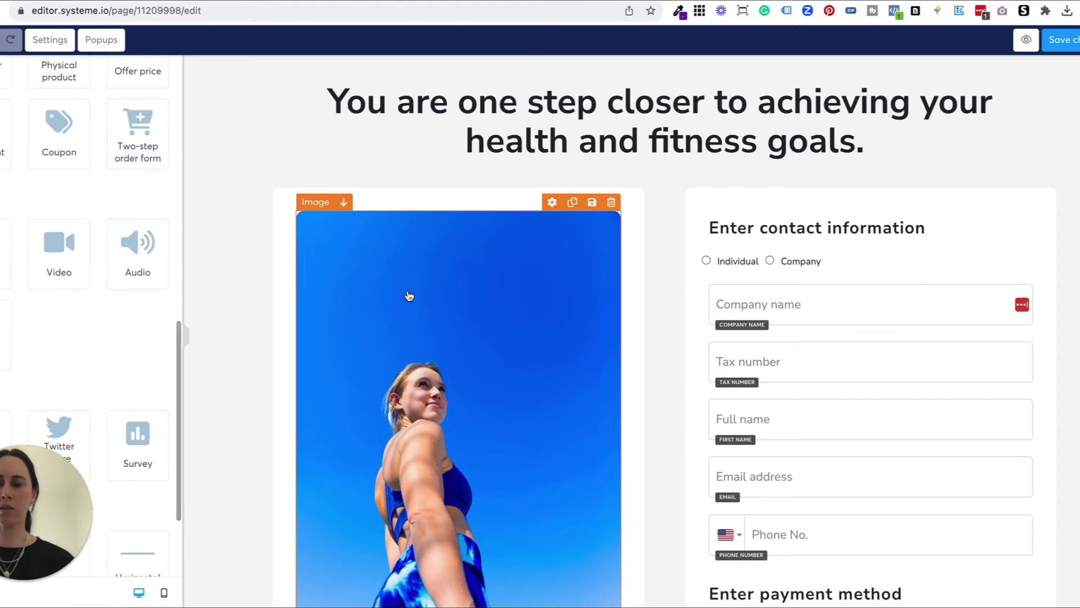
{"action": "scroll", "coordinate": [398, 311], "scroll_direction": "down", "scroll_amount": 4}
{"action": "scroll", "coordinate": [397, 309], "scroll_direction": "down", "scroll_amount": 3}
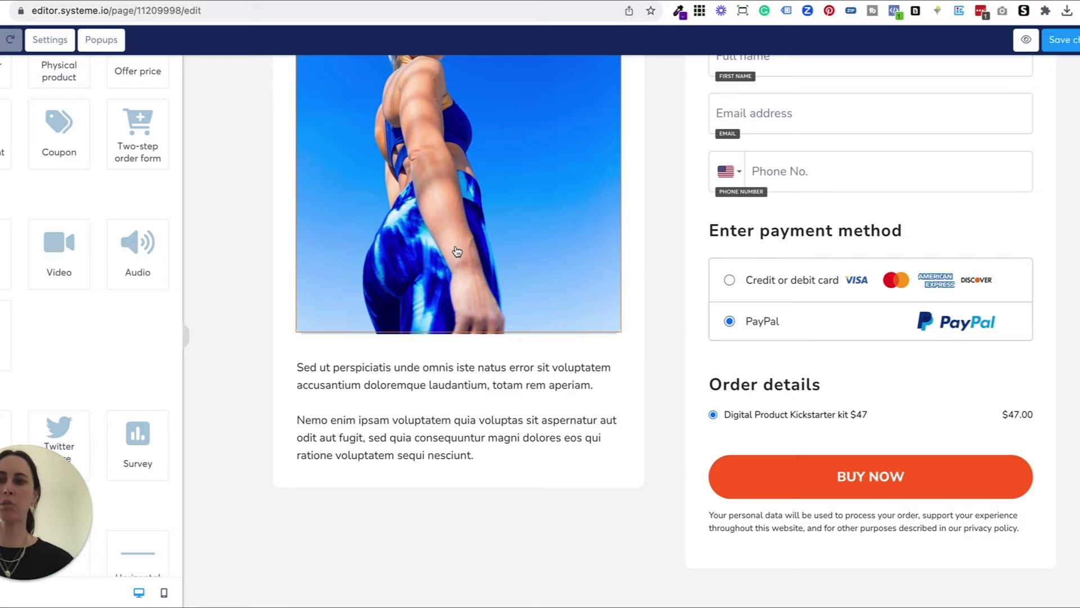
{"action": "scroll", "coordinate": [457, 252], "scroll_direction": "up", "scroll_amount": 7}
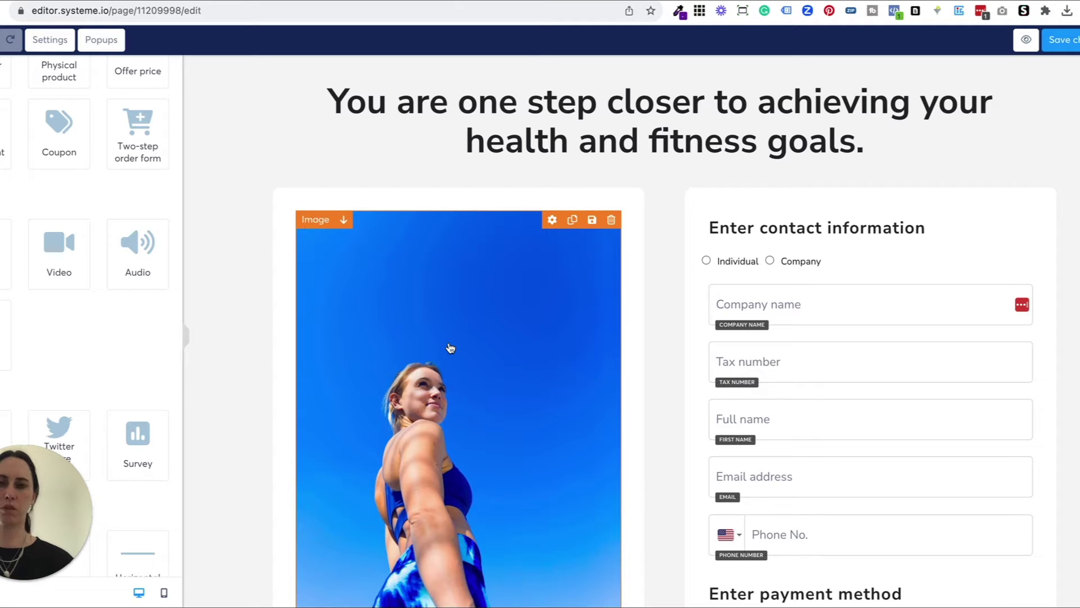
{"action": "left_click", "coordinate": [716, 139]}
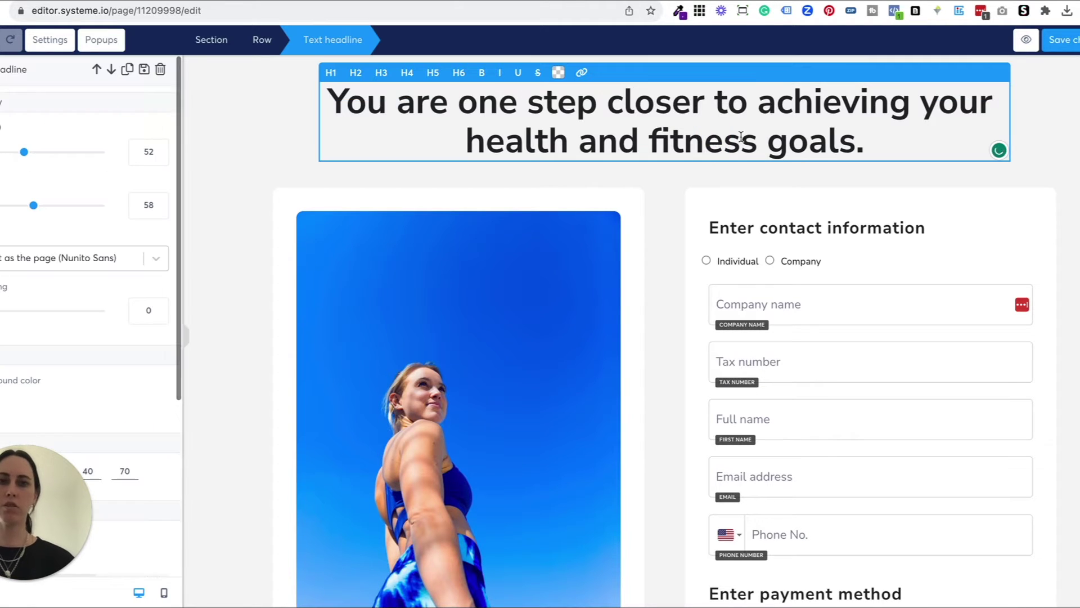
Change the headline to 'Digital Product' and delete the individual-or-company choice
{"action": "left_click_drag", "start_coordinate": [856, 144], "coordinate": [327, 90]}
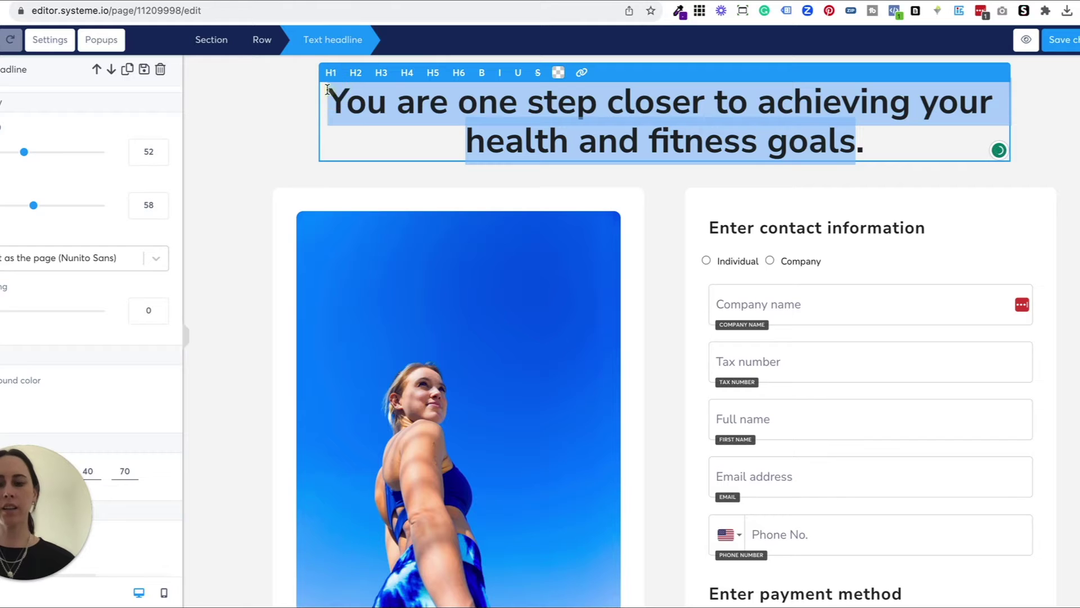
{"action": "type", "text": "Digital Produc"}
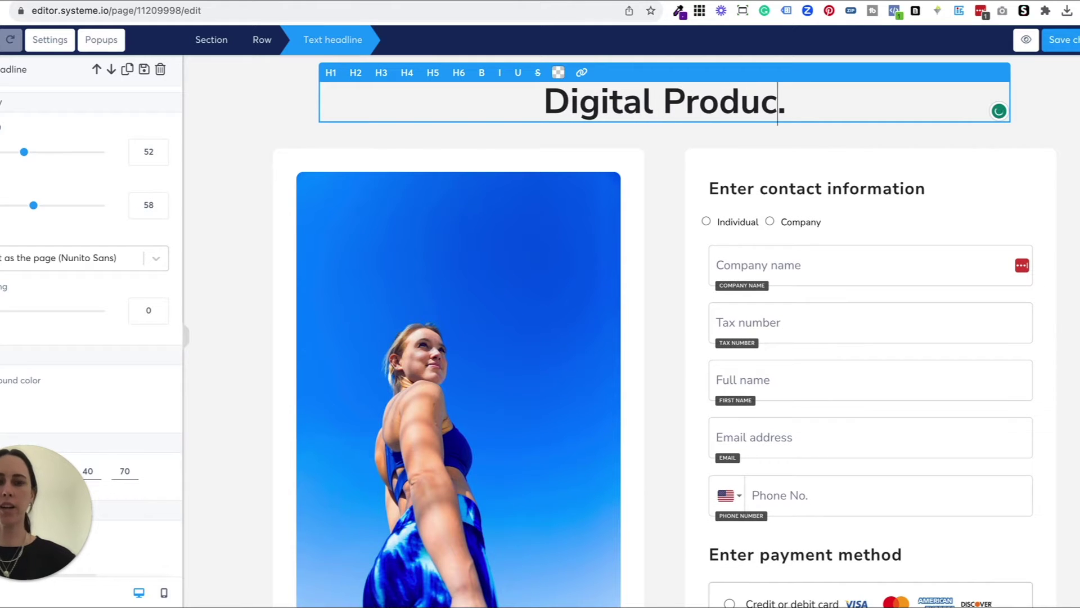
{"action": "type", "text": "t"}
{"action": "left_click", "coordinate": [853, 222]}
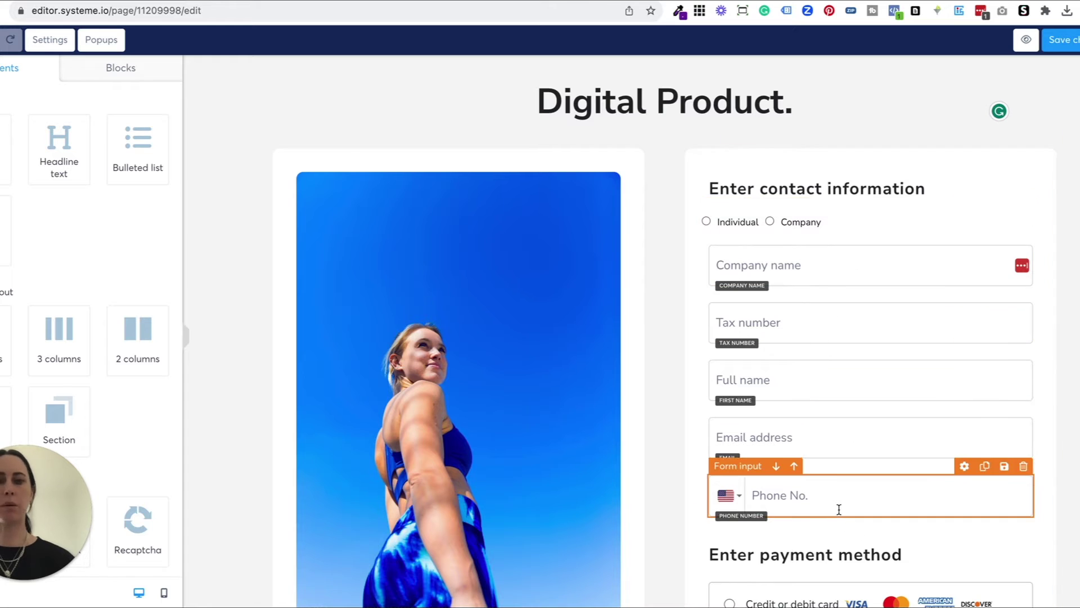
{"action": "scroll", "coordinate": [842, 294], "scroll_direction": "down", "scroll_amount": 1}
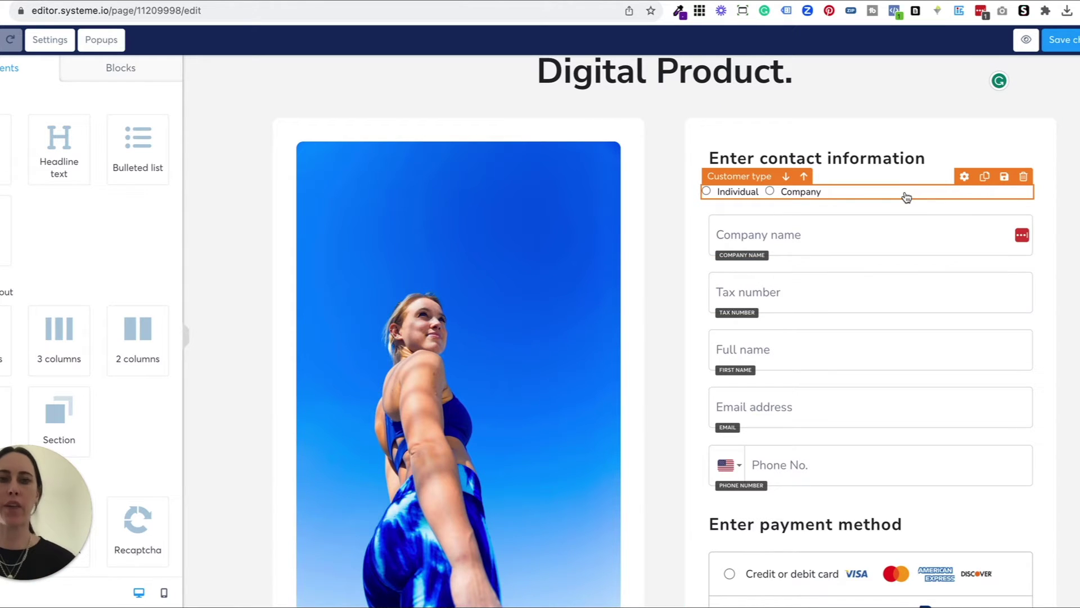
{"action": "left_click", "coordinate": [1024, 181]}
{"action": "left_click", "coordinate": [652, 89]}
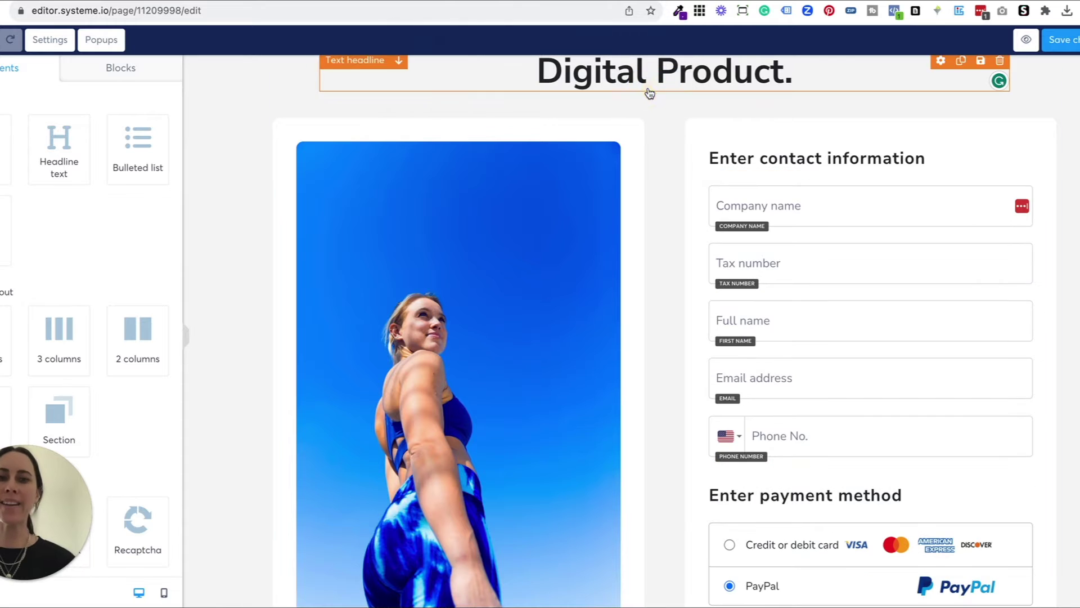
Delete the Company name, Tax number and Phone No. fields, confirming each removal
{"action": "left_click", "coordinate": [1024, 176]}
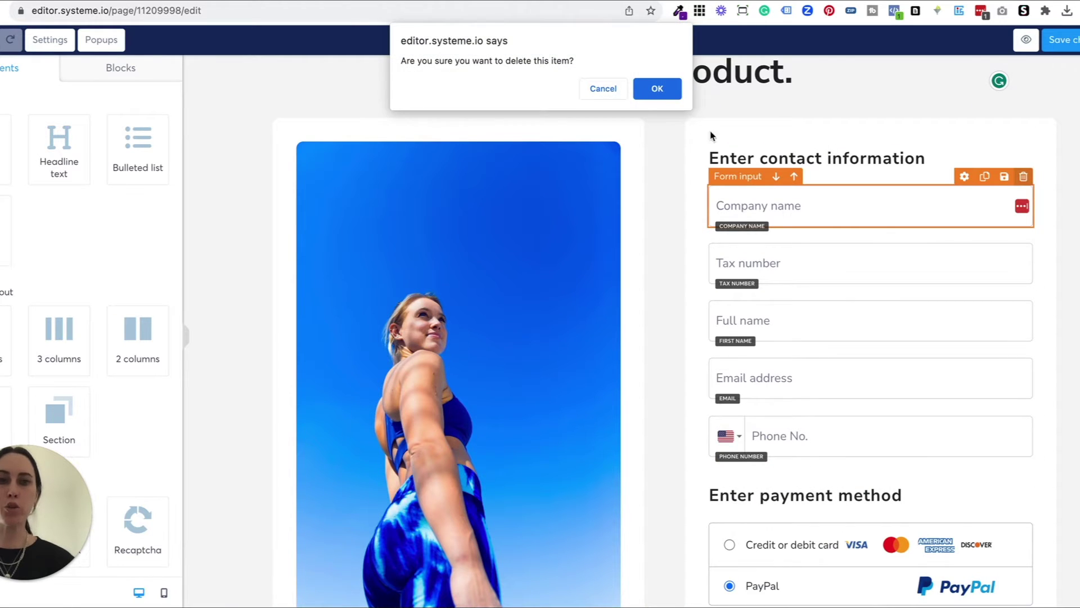
{"action": "left_click", "coordinate": [657, 91]}
{"action": "left_click", "coordinate": [1024, 176]}
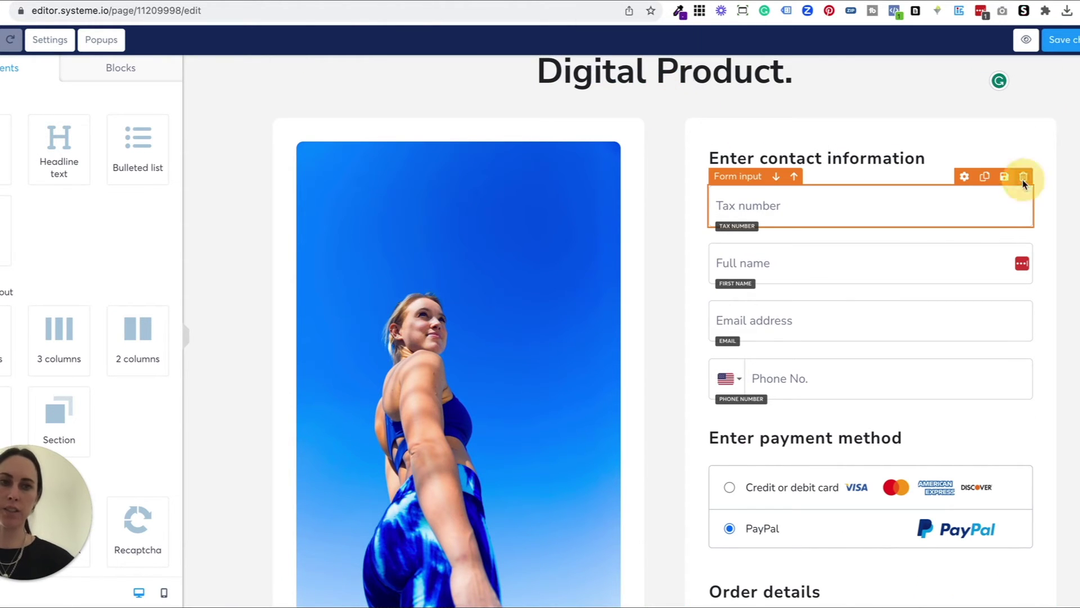
{"action": "left_click", "coordinate": [657, 88]}
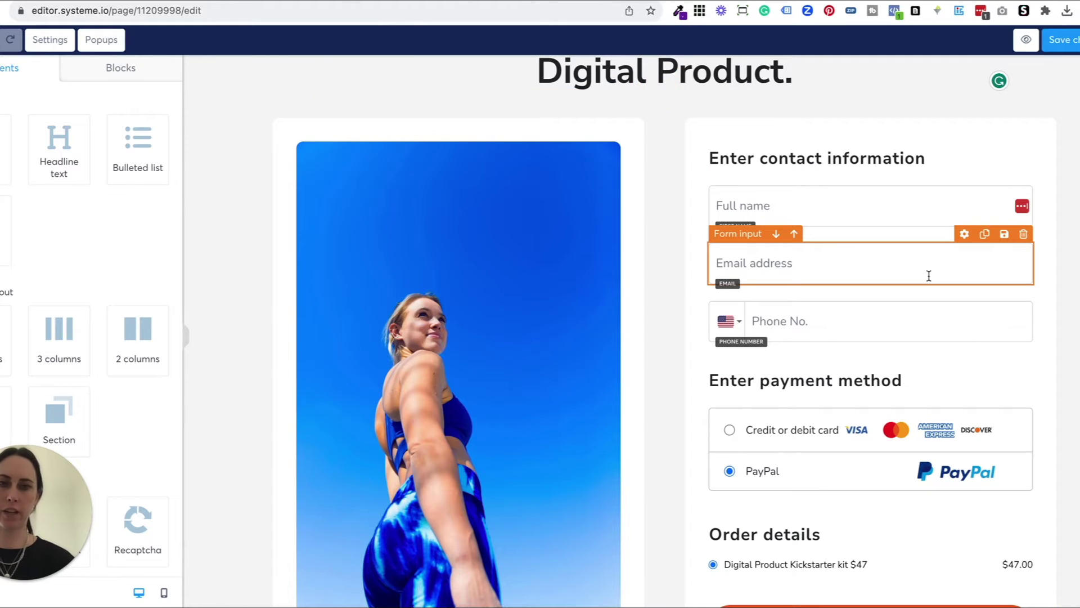
{"action": "left_click", "coordinate": [1023, 291]}
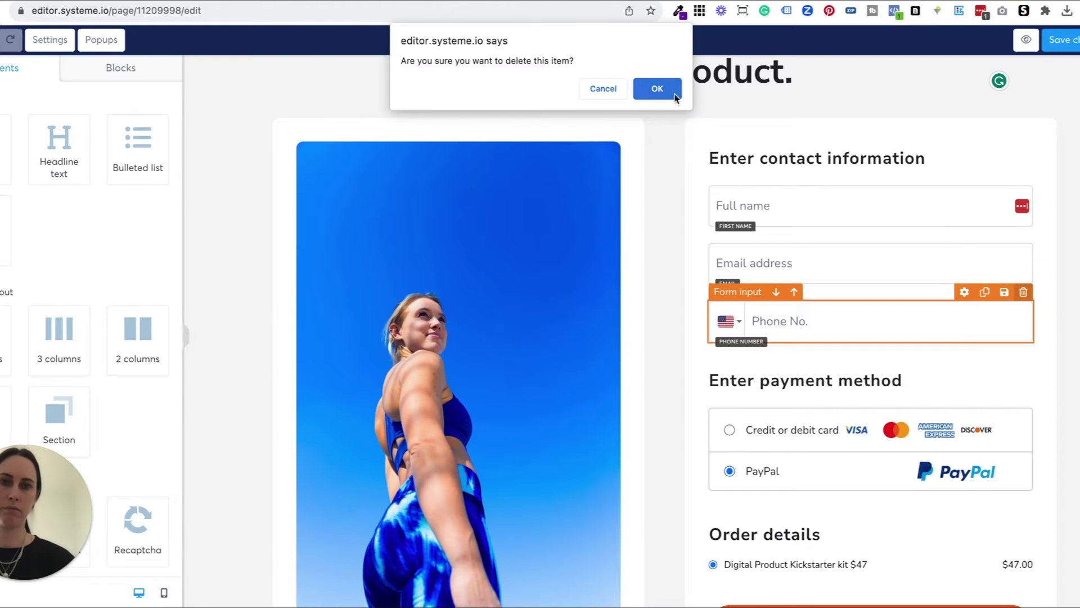
{"action": "left_click", "coordinate": [653, 88]}
{"action": "scroll", "coordinate": [863, 302], "scroll_direction": "down", "scroll_amount": 1}
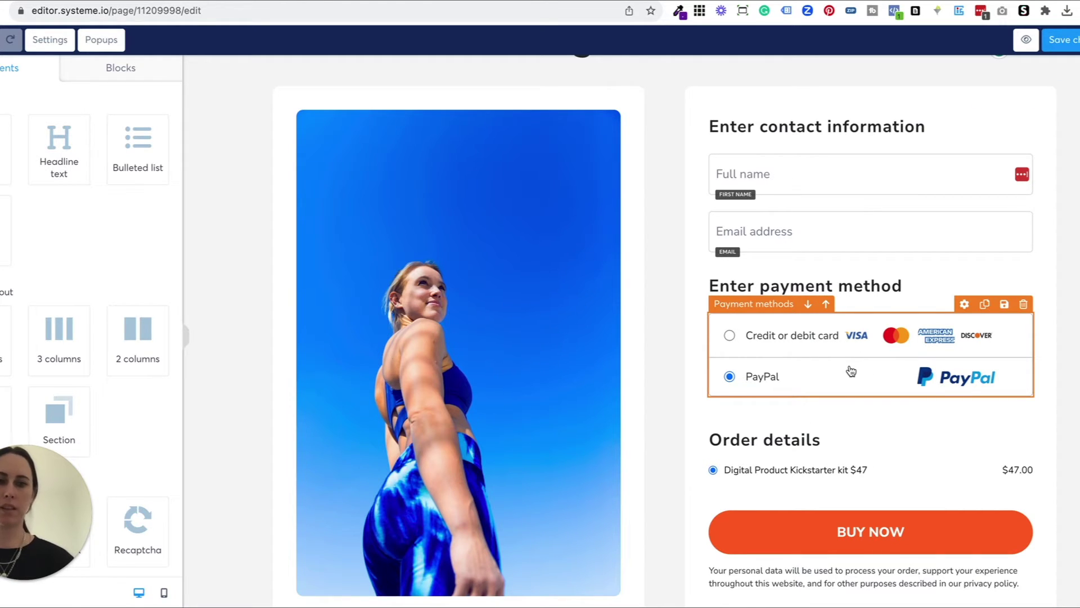
Select the BUY NOW button and adjust an option in its settings panel
{"action": "scroll", "coordinate": [850, 371], "scroll_direction": "down", "scroll_amount": 2}
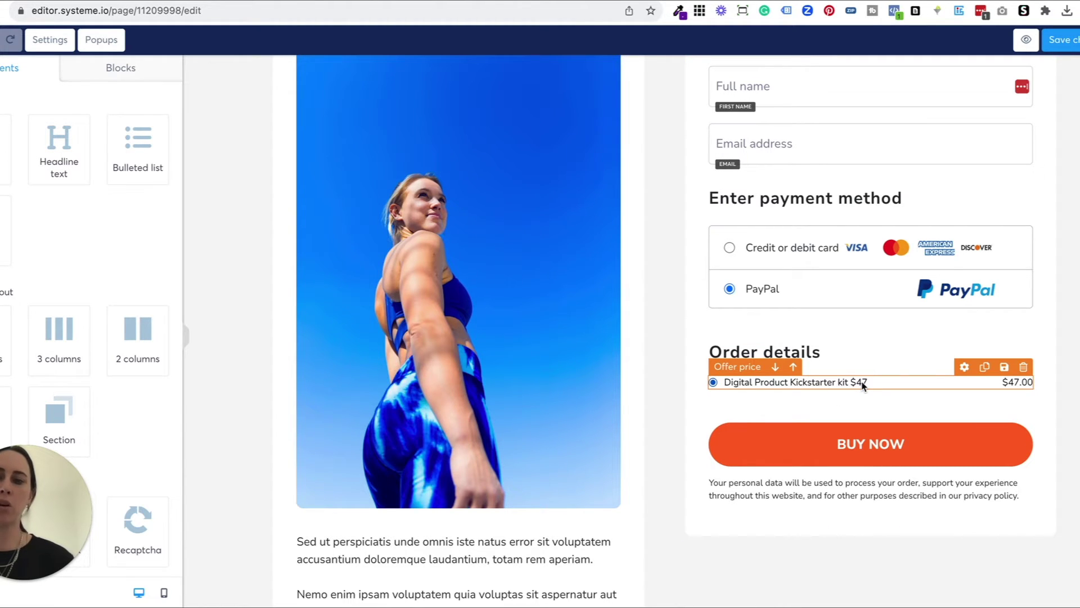
{"action": "left_click", "coordinate": [735, 447]}
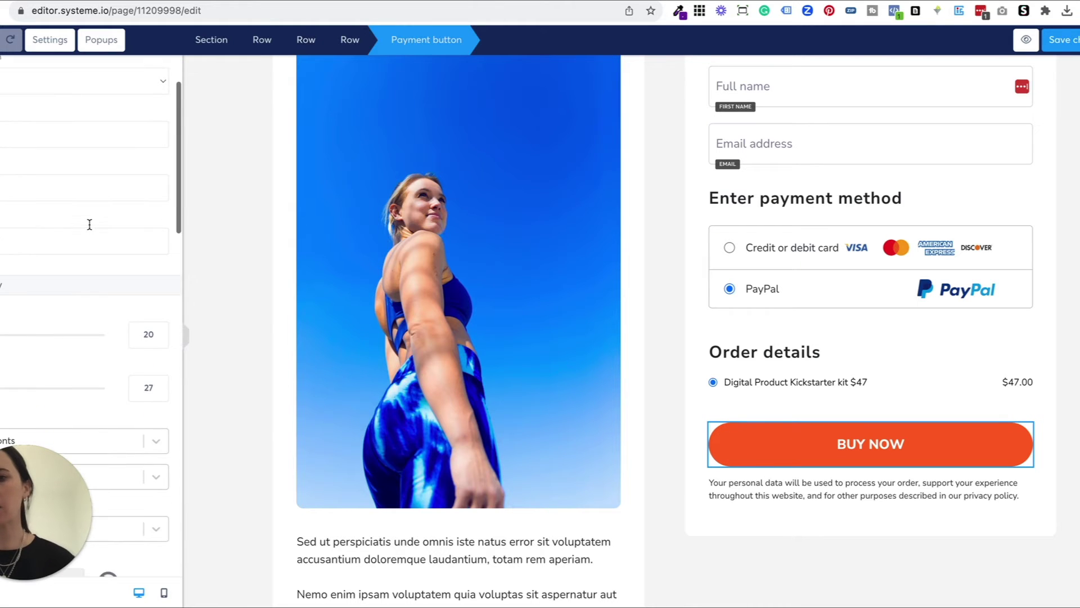
{"action": "scroll", "coordinate": [90, 225], "scroll_direction": "up", "scroll_amount": 2}
{"action": "left_click", "coordinate": [102, 126]}
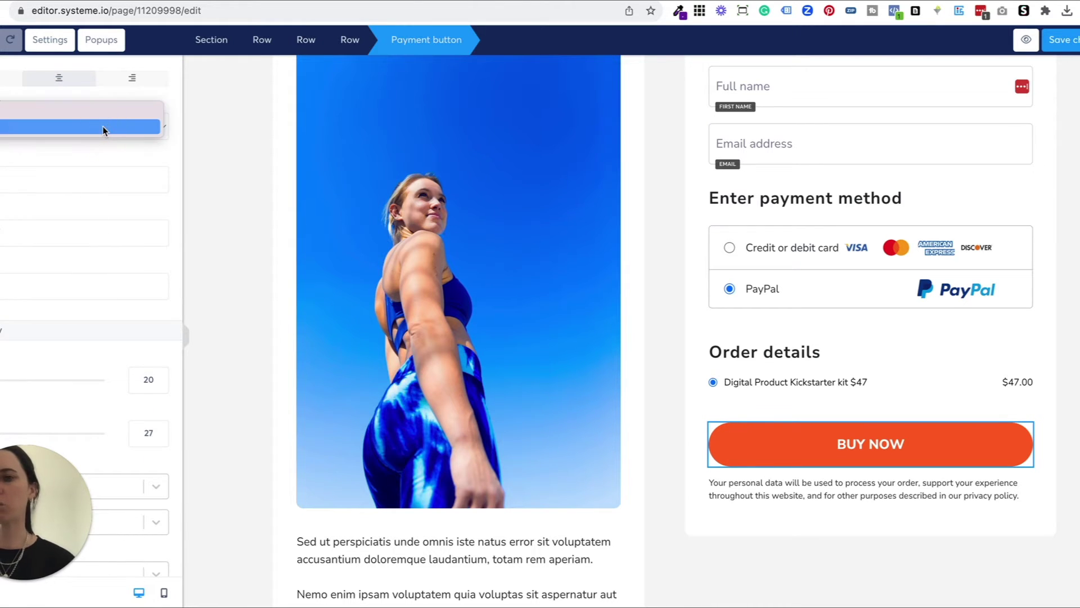
{"action": "left_click", "coordinate": [103, 126]}
{"action": "scroll", "coordinate": [106, 191], "scroll_direction": "down", "scroll_amount": 4}
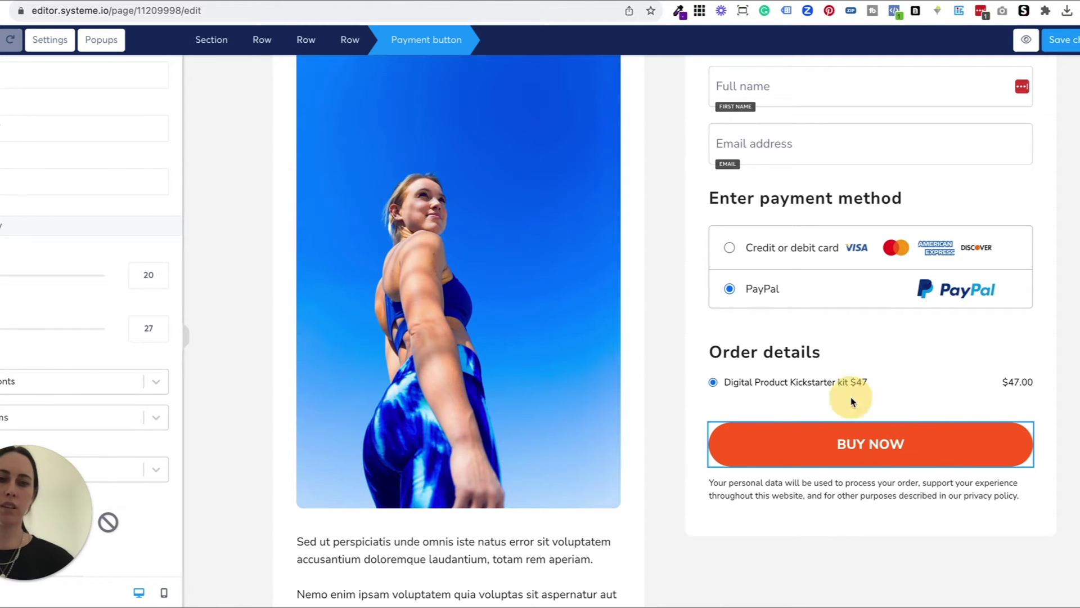
Keep the BUY NOW button below Order details and scroll through its settings
{"action": "left_click_drag", "start_coordinate": [782, 414], "coordinate": [793, 447]}
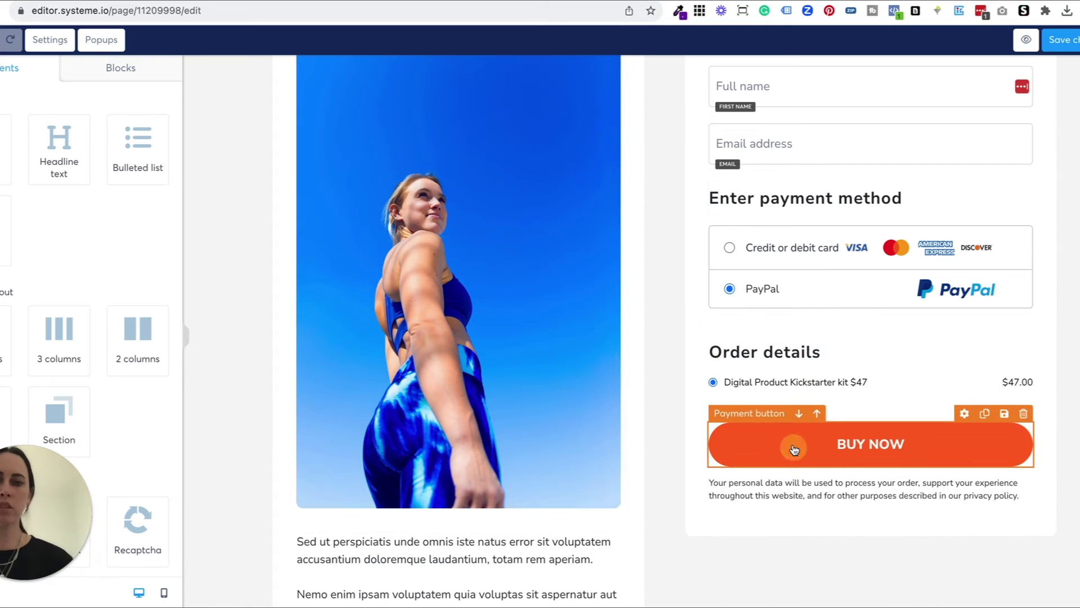
{"action": "left_click", "coordinate": [776, 444]}
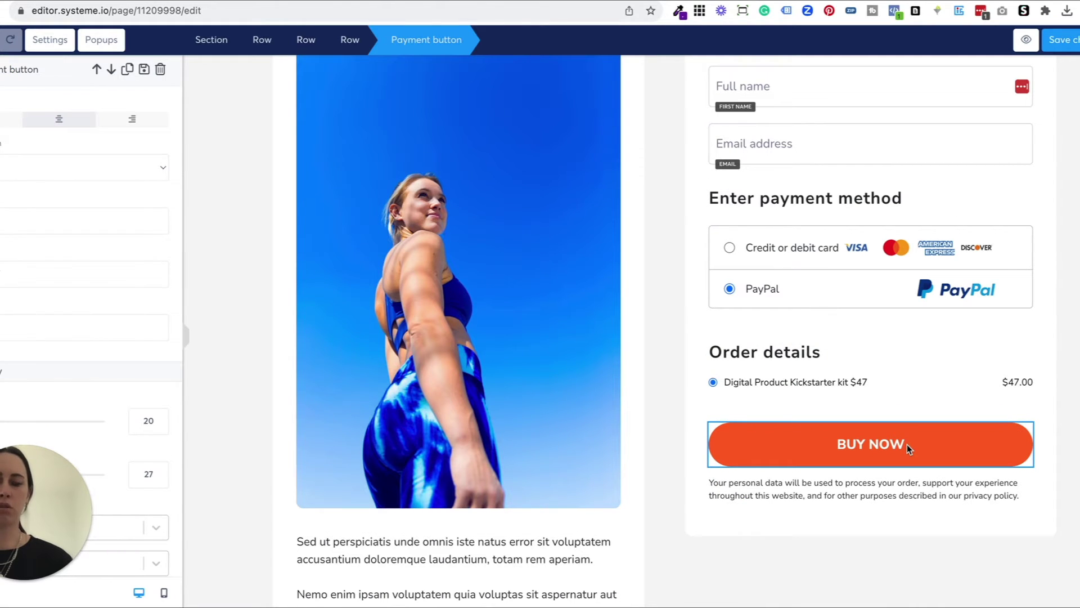
{"action": "scroll", "coordinate": [68, 234], "scroll_direction": "down", "scroll_amount": 3}
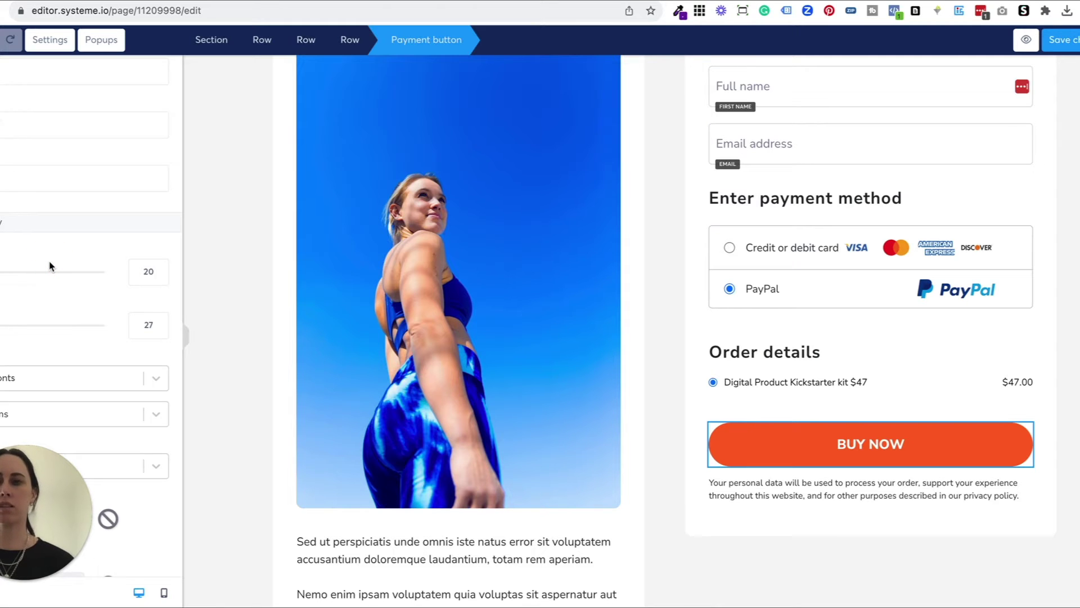
{"action": "scroll", "coordinate": [67, 249], "scroll_direction": "down", "scroll_amount": 3}
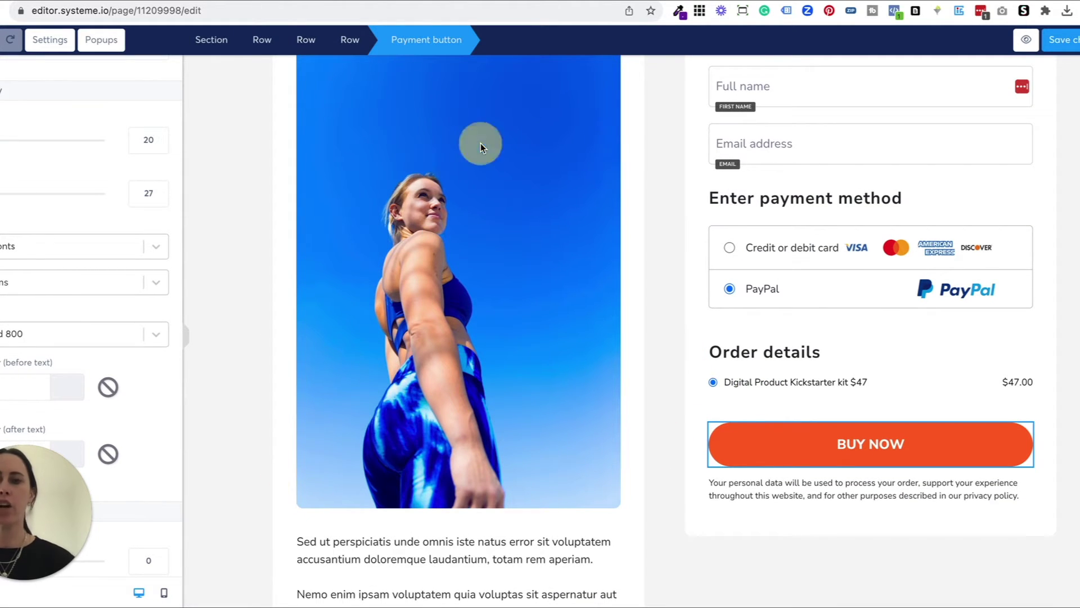
Replace the blue-sky product photo with default-firstframe.png from Your images
{"action": "left_click", "coordinate": [491, 180]}
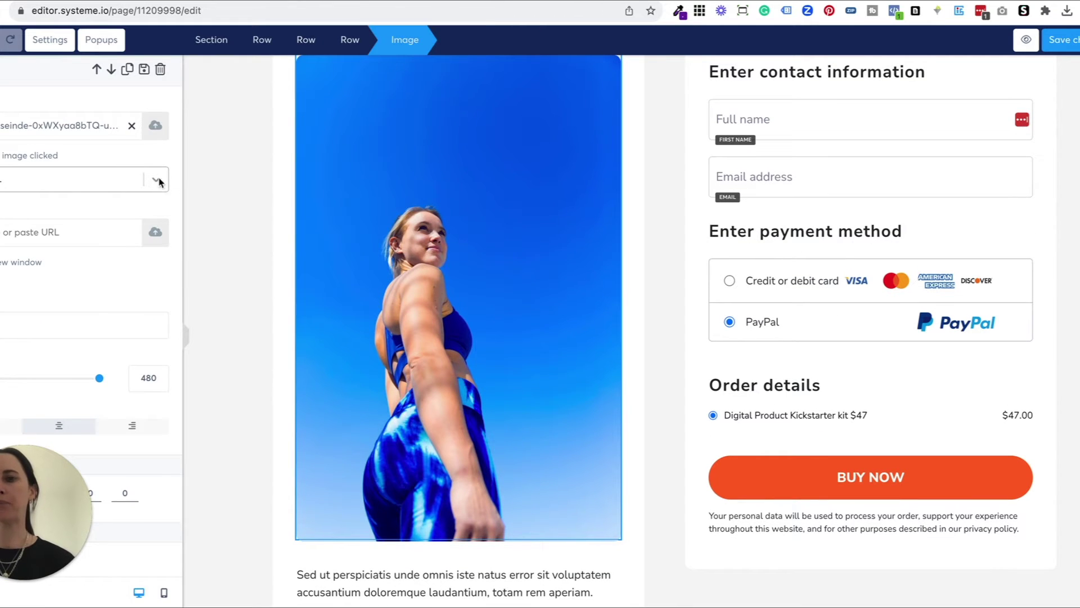
{"action": "left_click", "coordinate": [153, 123]}
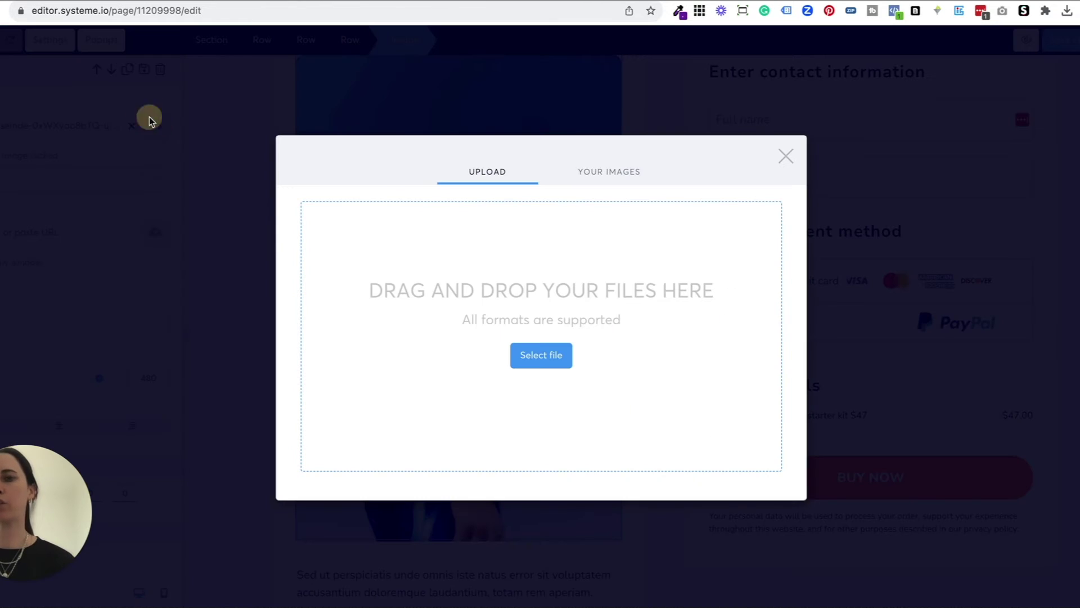
{"action": "left_click", "coordinate": [603, 172]}
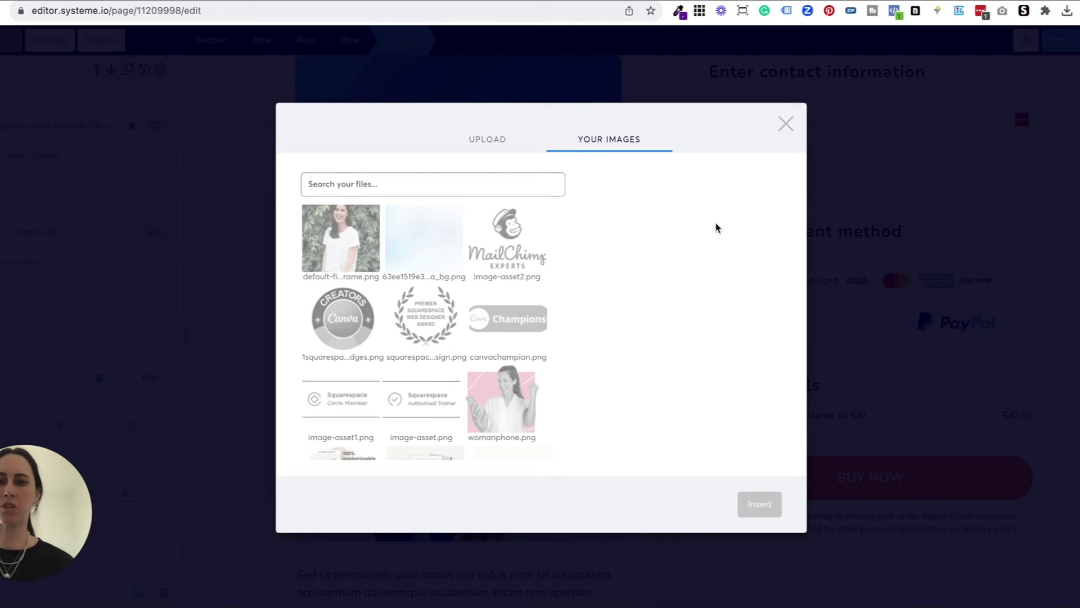
{"action": "left_click", "coordinate": [369, 236]}
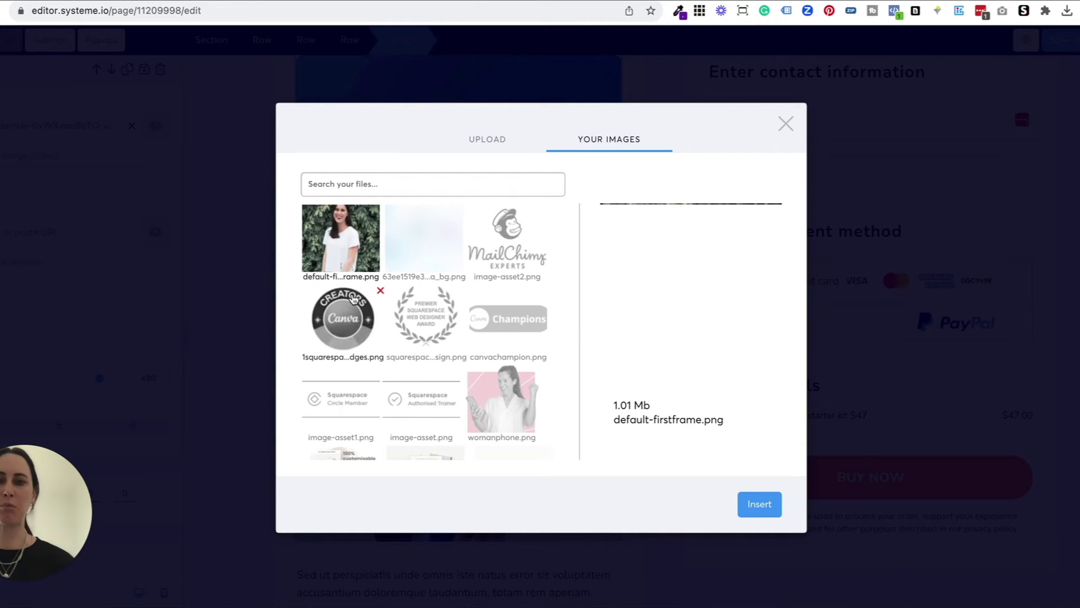
{"action": "left_click", "coordinate": [768, 514]}
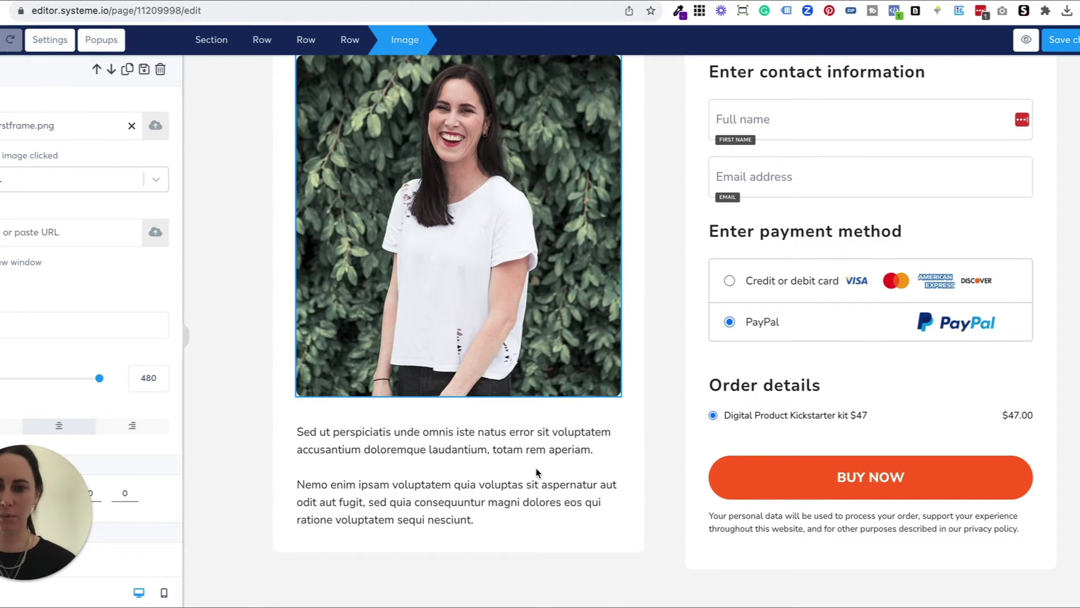
Delete the placeholder paragraph under the product photo and confirm
{"action": "left_click", "coordinate": [523, 447]}
{"action": "left_click", "coordinate": [522, 446]}
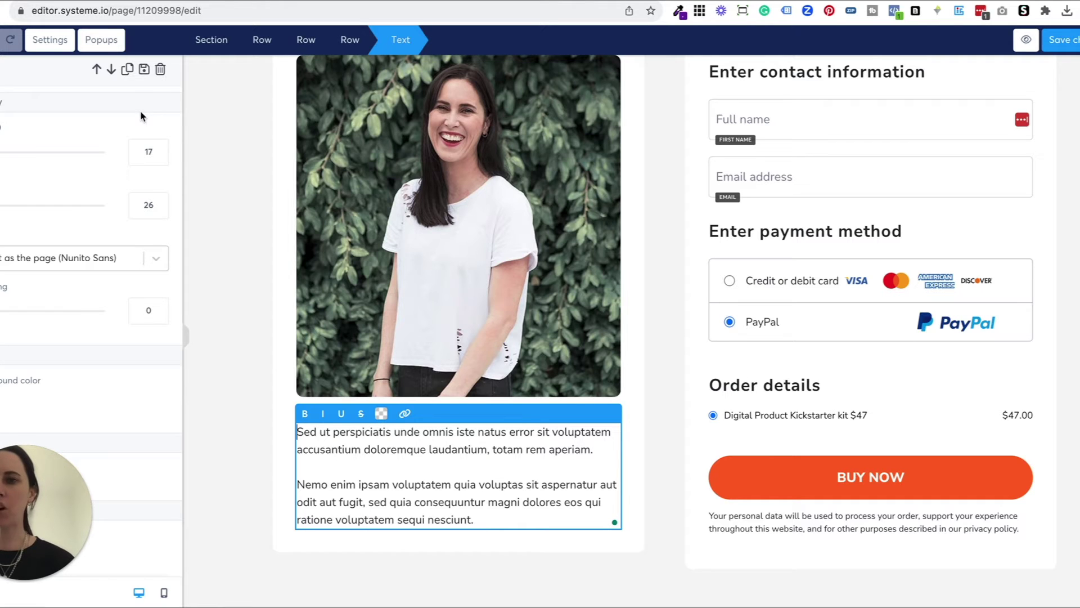
{"action": "left_click", "coordinate": [161, 68]}
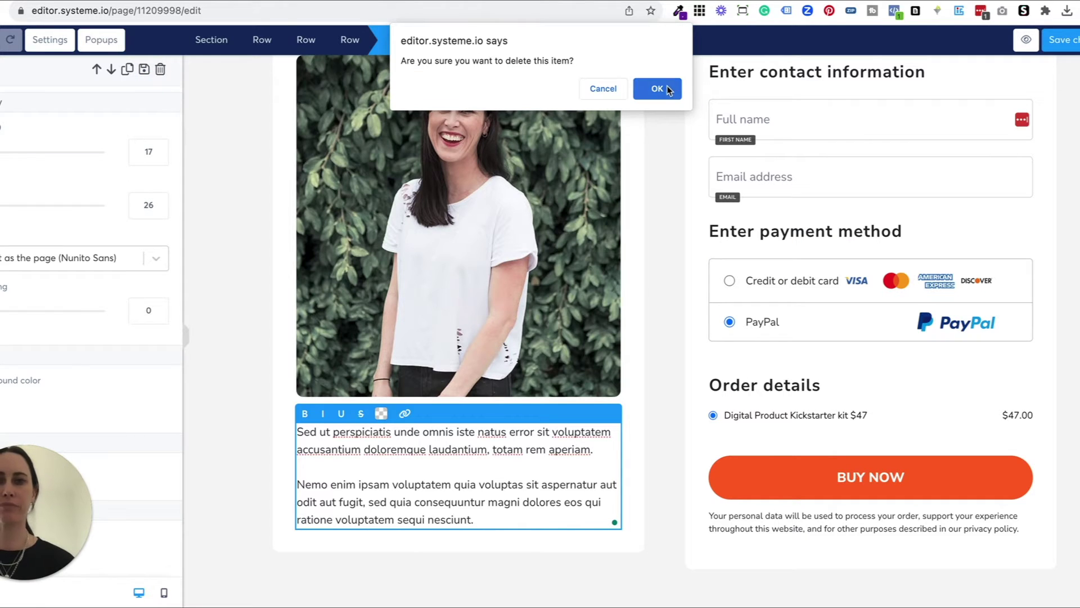
{"action": "left_click", "coordinate": [664, 89]}
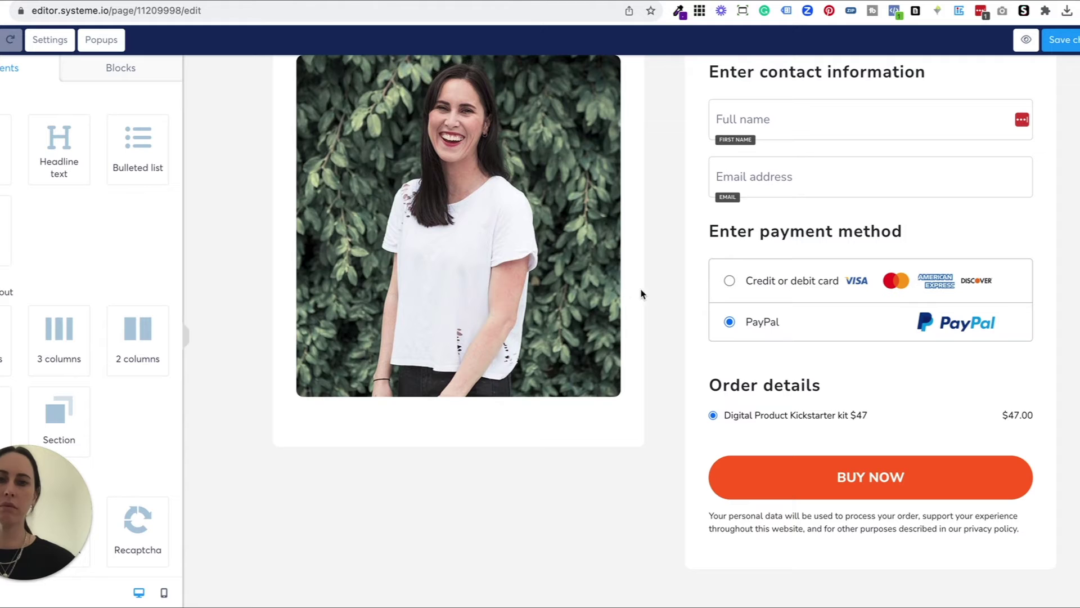
{"action": "scroll", "coordinate": [656, 291], "scroll_direction": "up", "scroll_amount": 3}
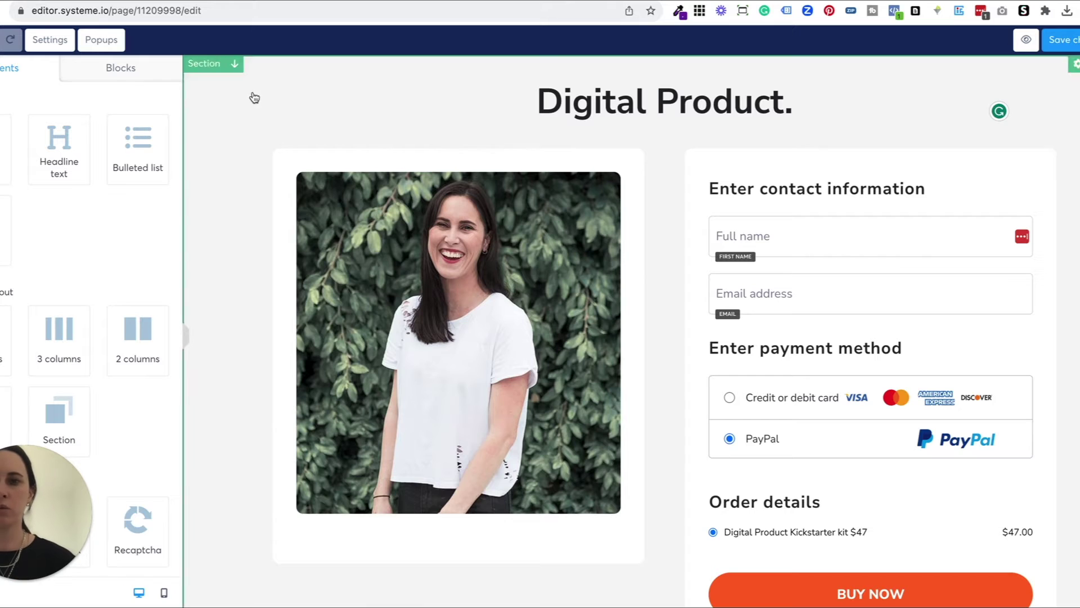
Append ' $67' to the headline so it reads 'Digital Product. $67', then open page-wide typography settings
{"action": "left_click", "coordinate": [789, 102]}
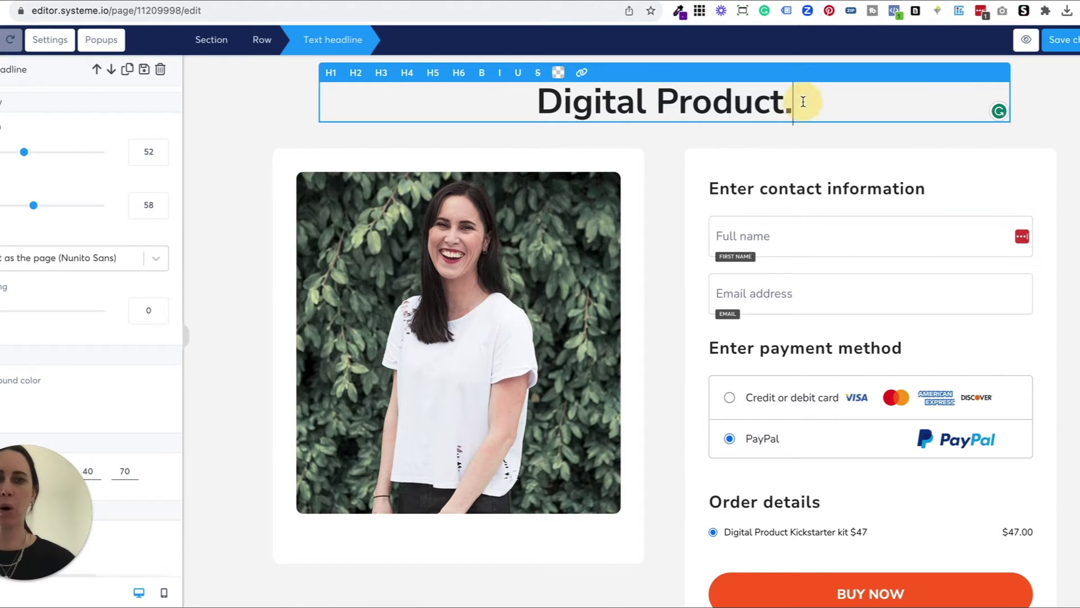
{"action": "type", "text": "$"}
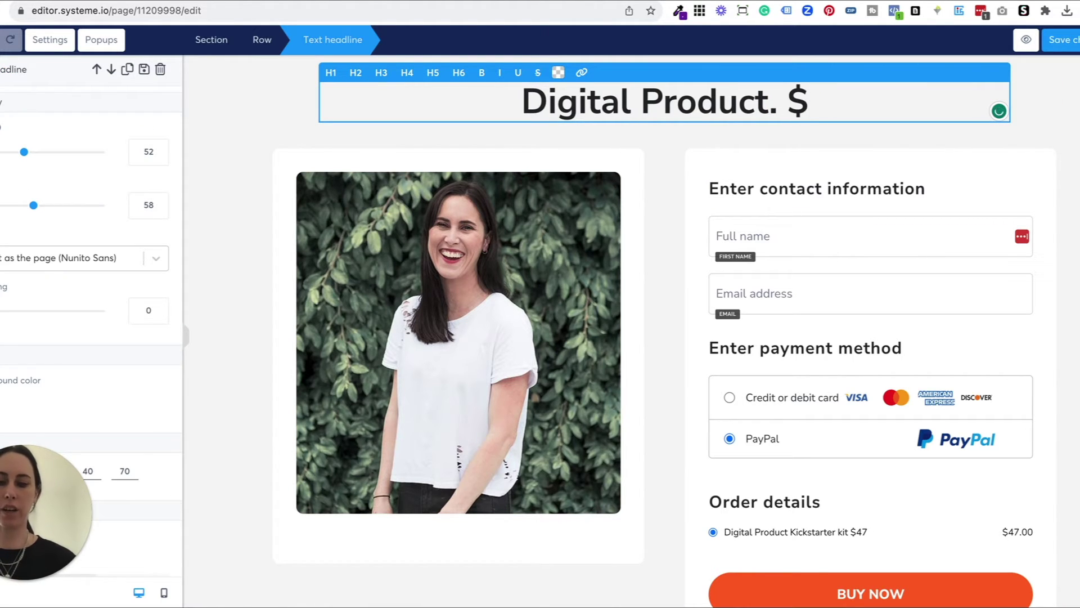
{"action": "type", "text": "67"}
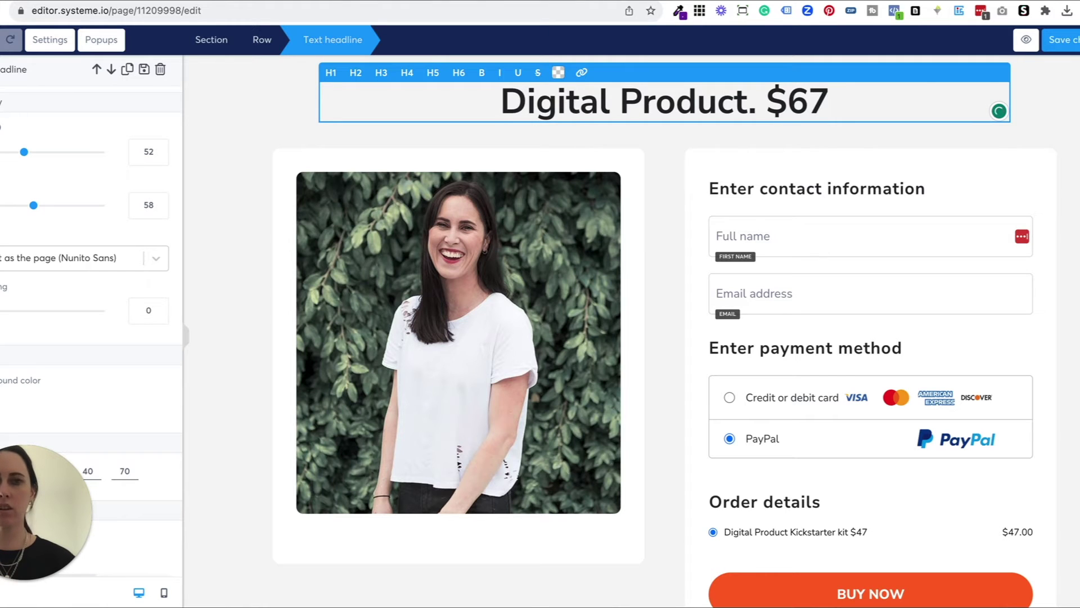
{"action": "key", "text": "Escape"}
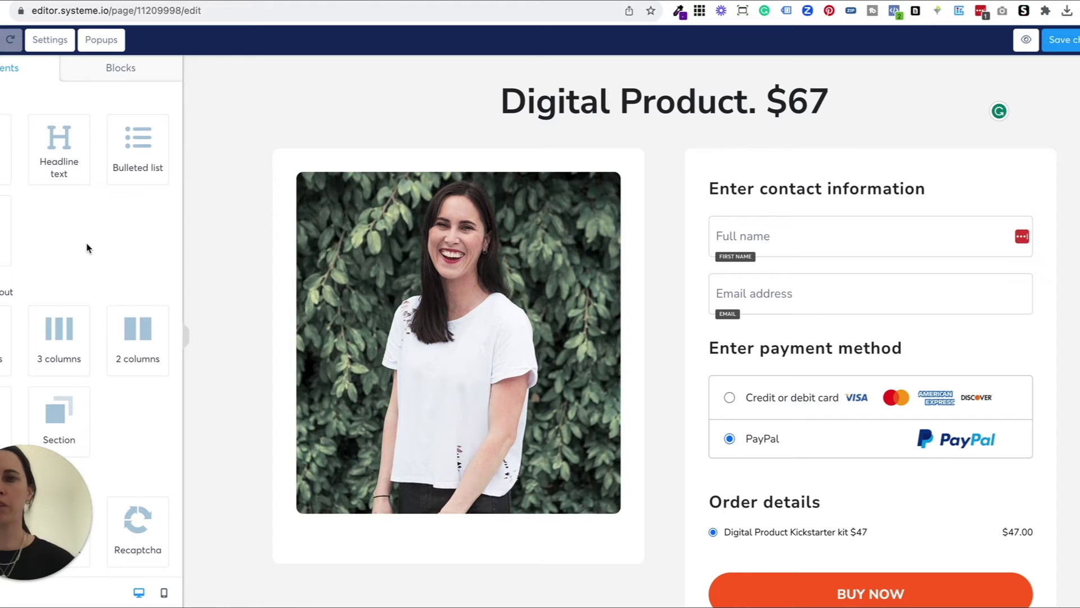
{"action": "left_click", "coordinate": [50, 44]}
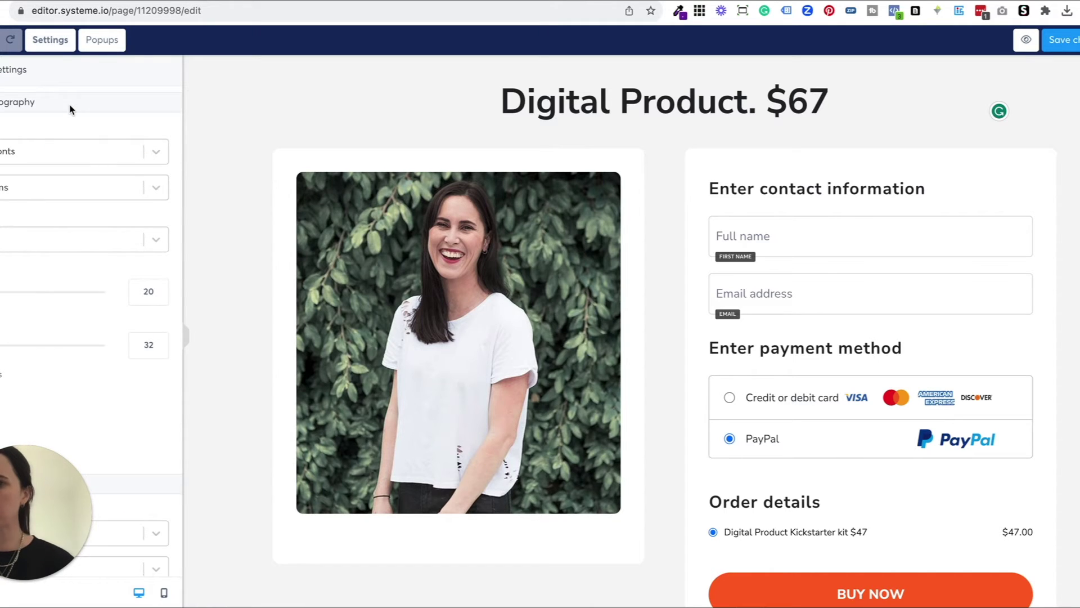
Browse the page-wide settings, go back to Elements and select the 'Digital Product. $67' headline
{"action": "scroll", "coordinate": [55, 250], "scroll_direction": "down", "scroll_amount": 10}
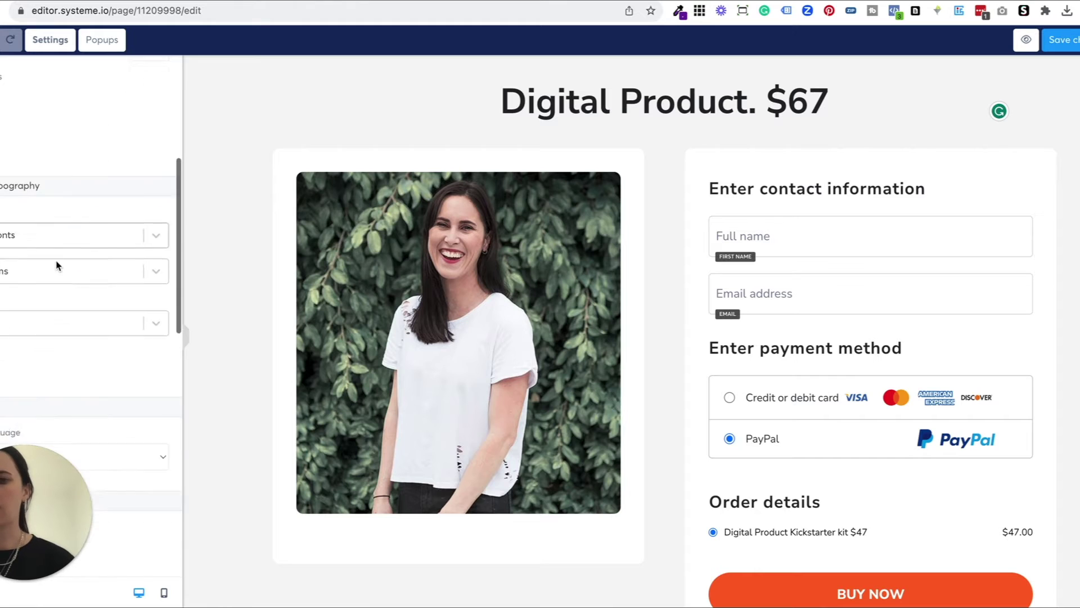
{"action": "scroll", "coordinate": [56, 261], "scroll_direction": "down", "scroll_amount": 2}
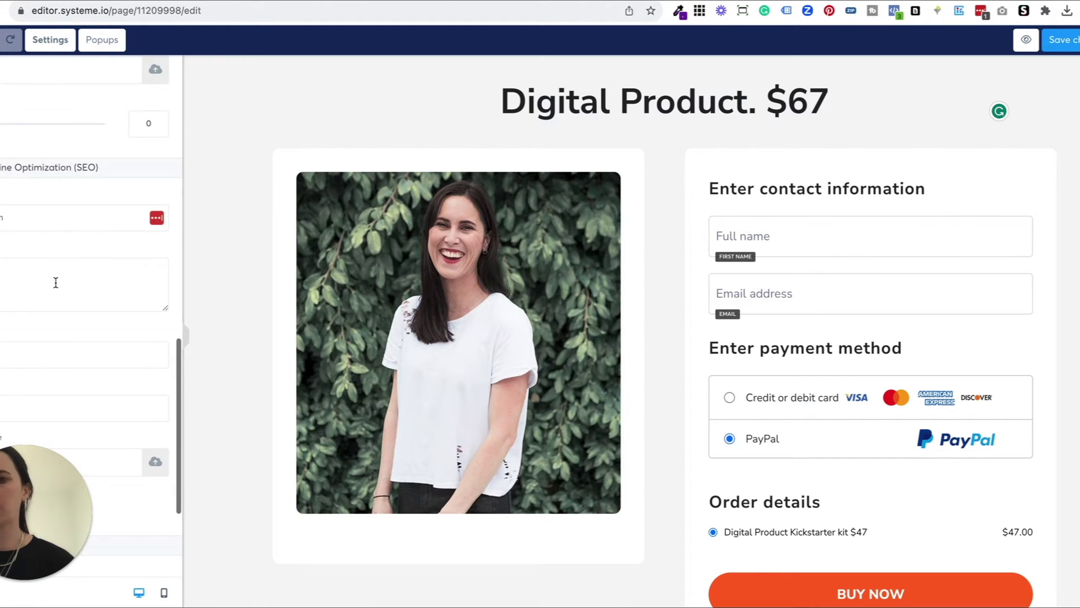
{"action": "scroll", "coordinate": [56, 282], "scroll_direction": "up", "scroll_amount": 2}
{"action": "scroll", "coordinate": [27, 323], "scroll_direction": "down", "scroll_amount": 2}
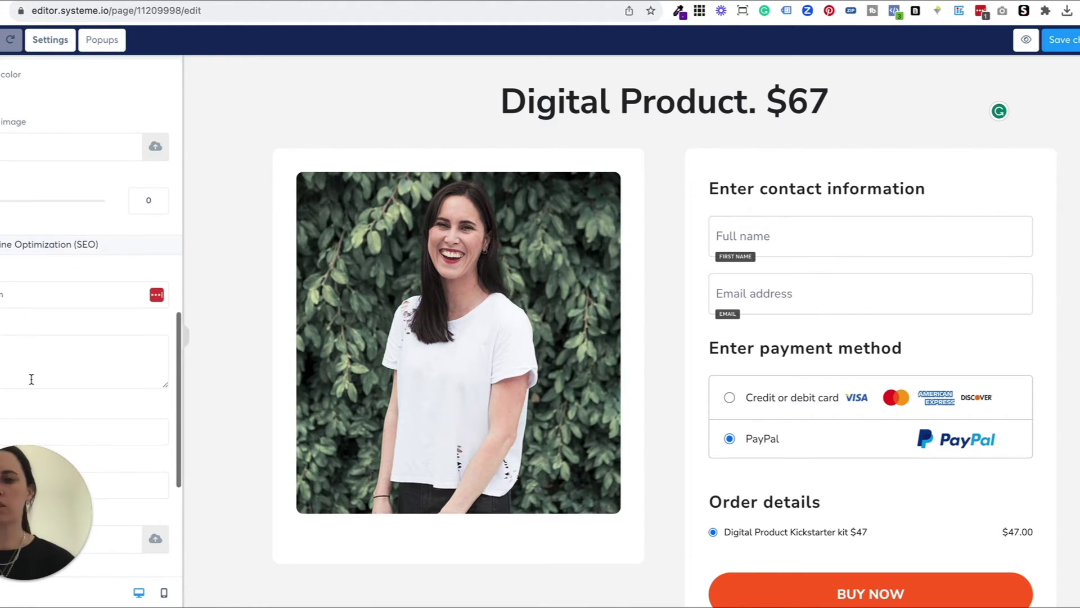
{"action": "scroll", "coordinate": [45, 363], "scroll_direction": "down", "scroll_amount": 2}
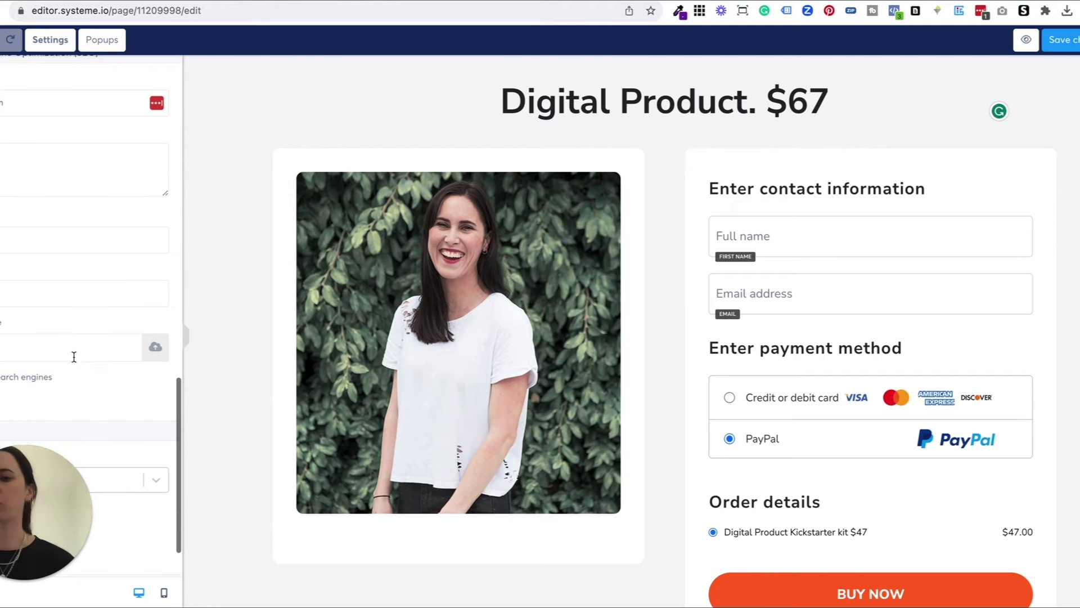
{"action": "scroll", "coordinate": [92, 300], "scroll_direction": "down", "scroll_amount": 1}
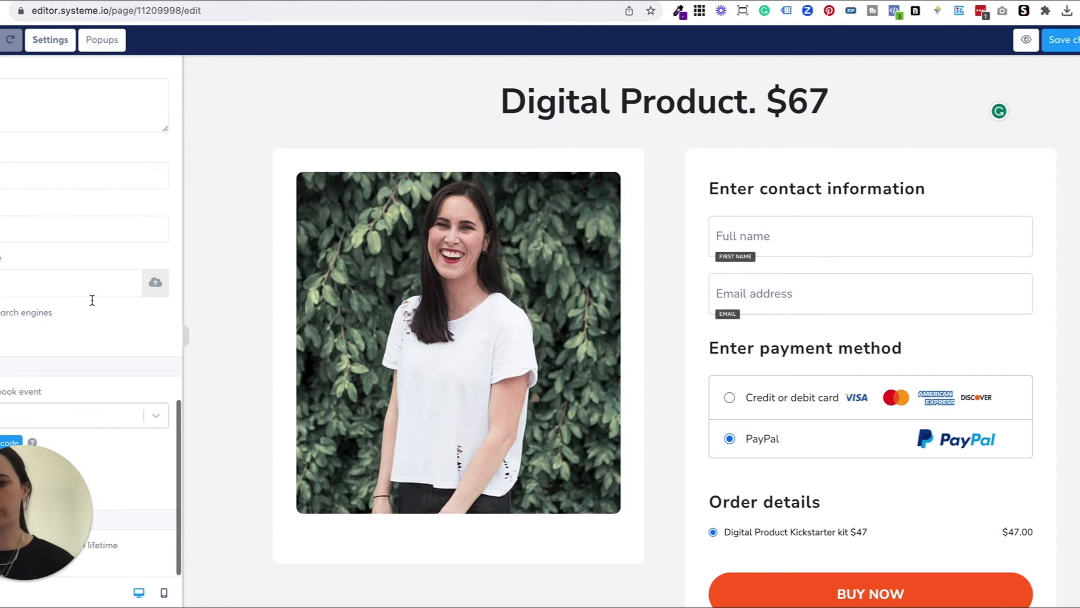
{"action": "scroll", "coordinate": [92, 299], "scroll_direction": "up", "scroll_amount": 4}
{"action": "scroll", "coordinate": [92, 300], "scroll_direction": "up", "scroll_amount": 5}
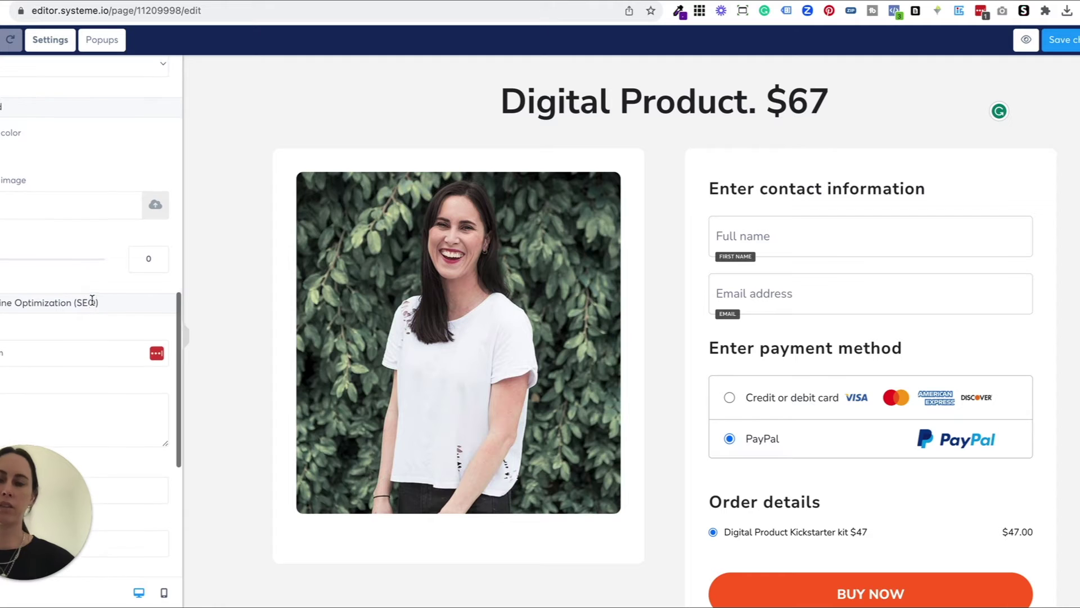
{"action": "scroll", "coordinate": [92, 304], "scroll_direction": "up", "scroll_amount": 4}
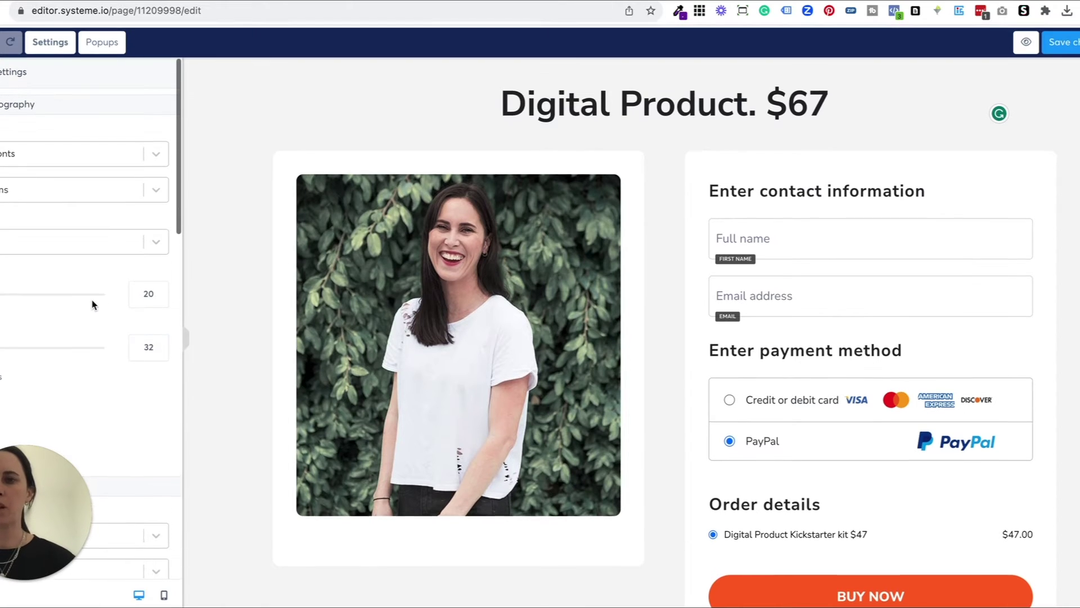
{"action": "left_click", "coordinate": [50, 40]}
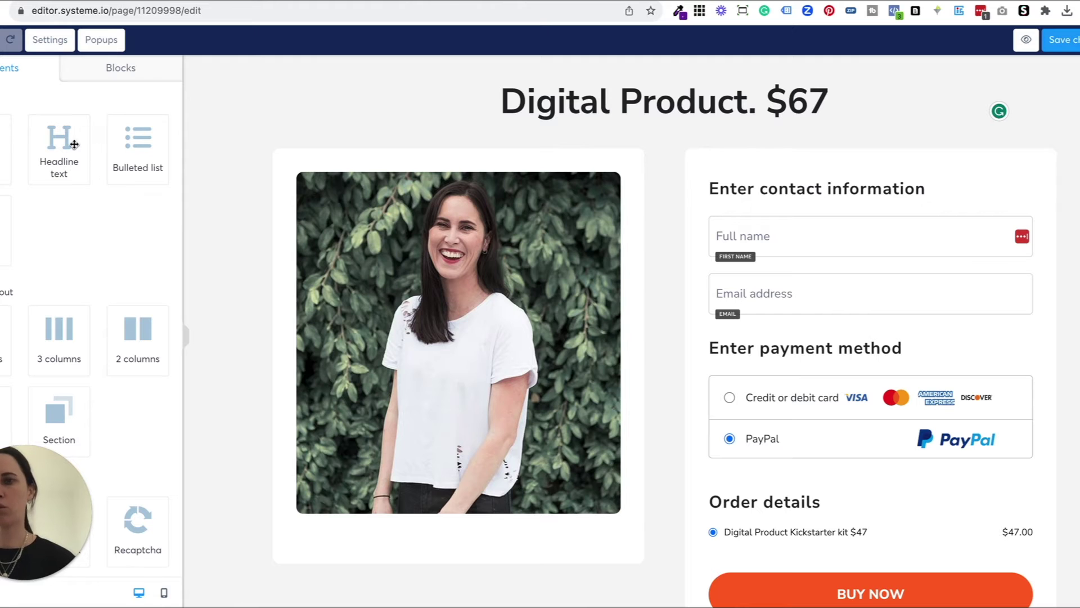
{"action": "left_click", "coordinate": [561, 92]}
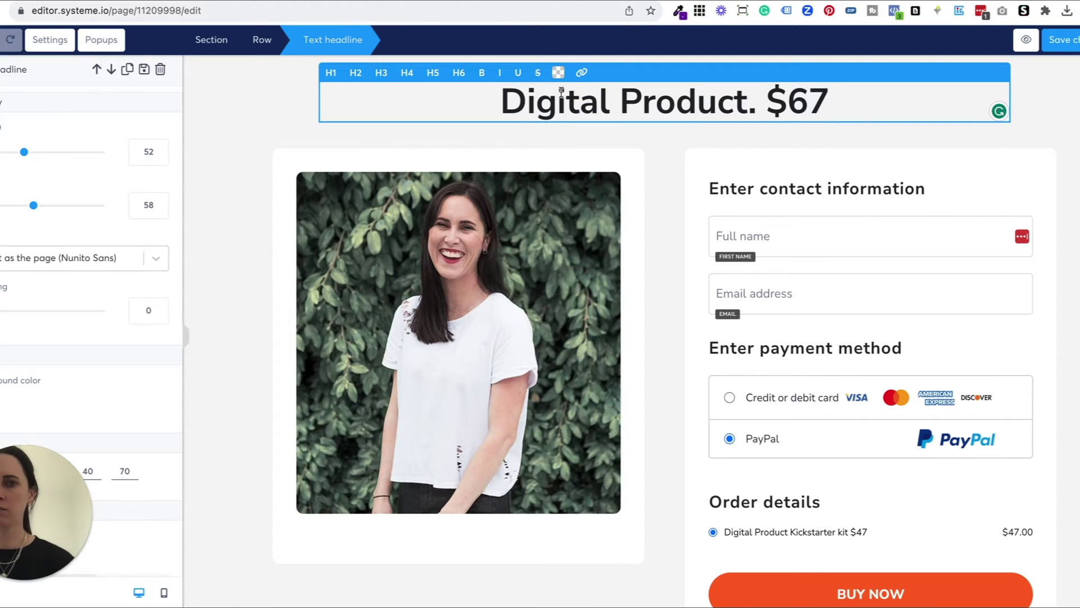
Make the headline an H1 heading with font size 54
{"action": "triple_click", "coordinate": [561, 93]}
{"action": "left_click", "coordinate": [331, 73]}
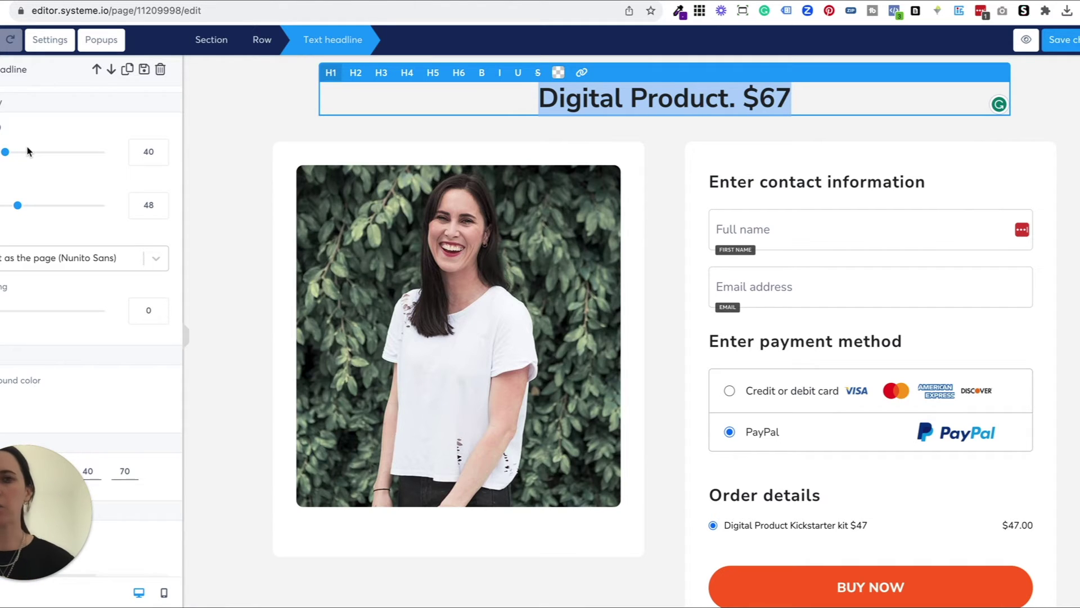
{"action": "left_click_drag", "start_coordinate": [5, 152], "coordinate": [28, 160]}
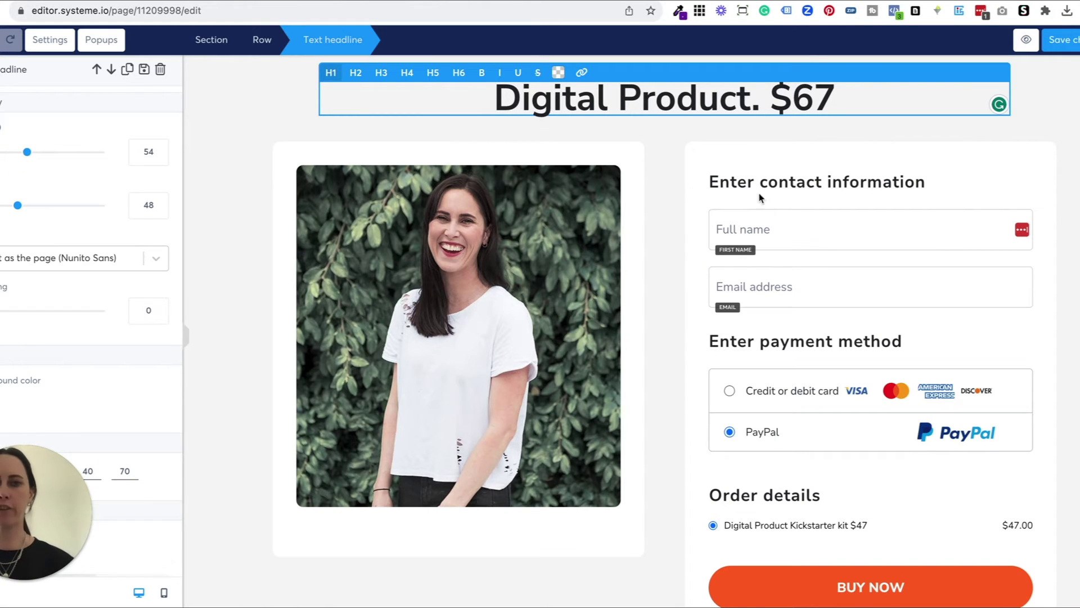
Select the 'Enter contact information' heading text, then clear the selection
{"action": "left_click", "coordinate": [828, 181]}
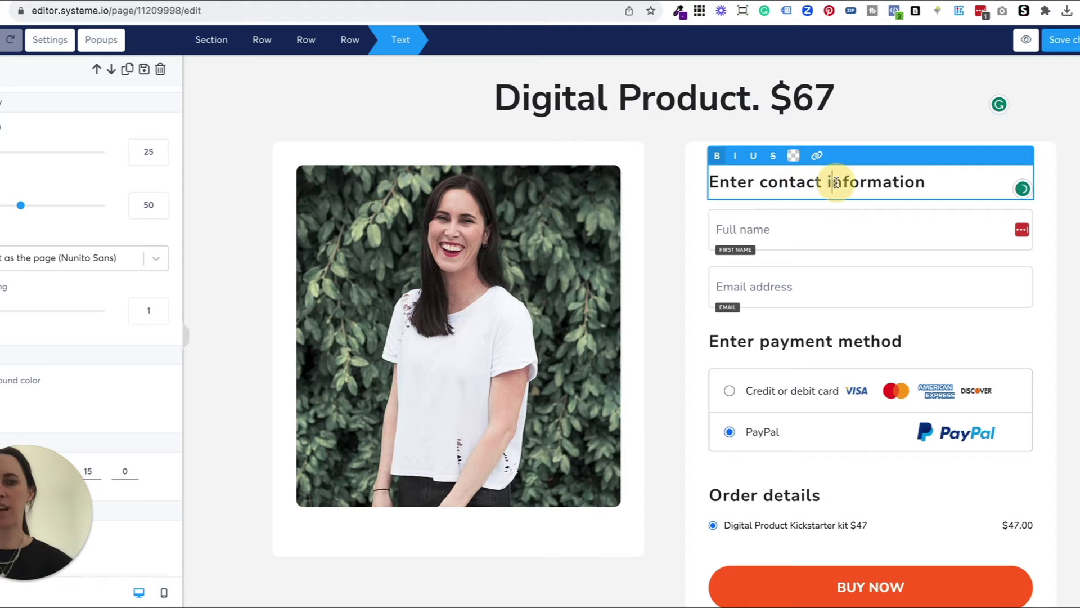
{"action": "triple_click", "coordinate": [836, 182]}
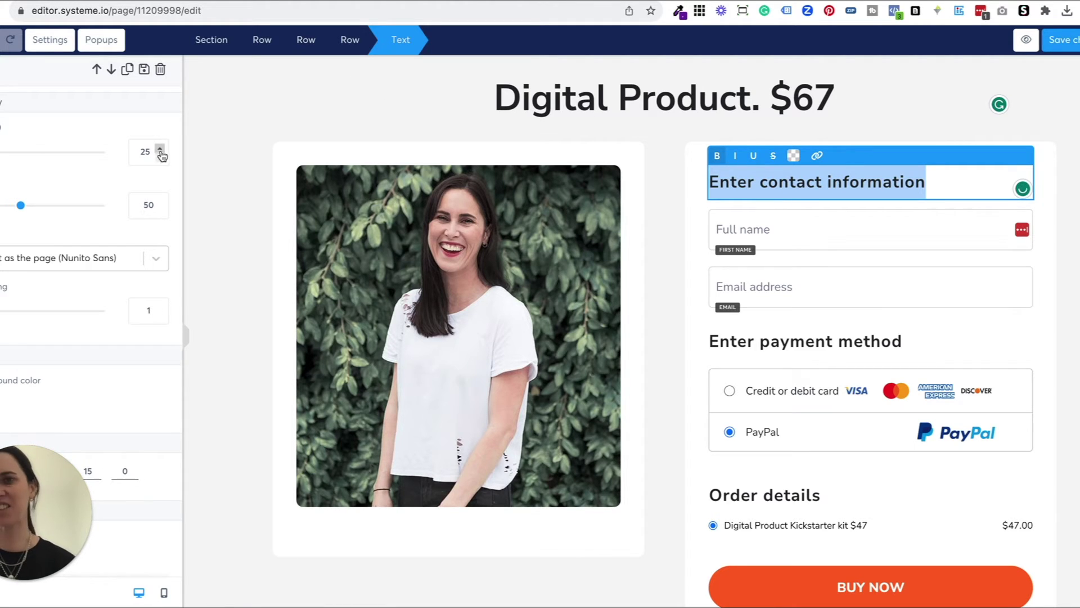
{"action": "left_click", "coordinate": [309, 116]}
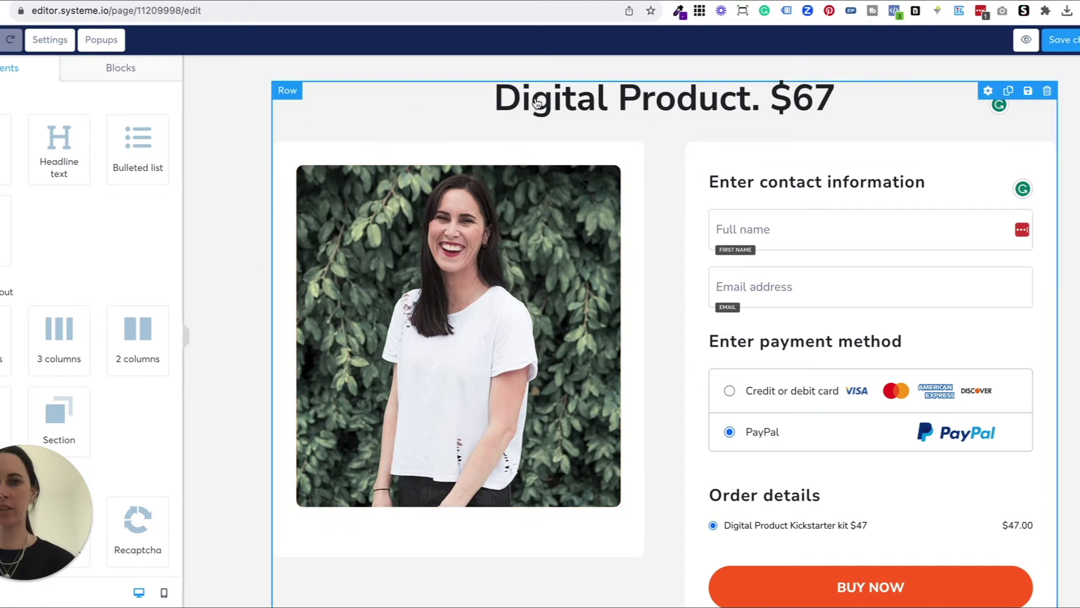
Add a new row below the headline and split it into two columns
{"action": "scroll", "coordinate": [109, 247], "scroll_direction": "down", "scroll_amount": 1}
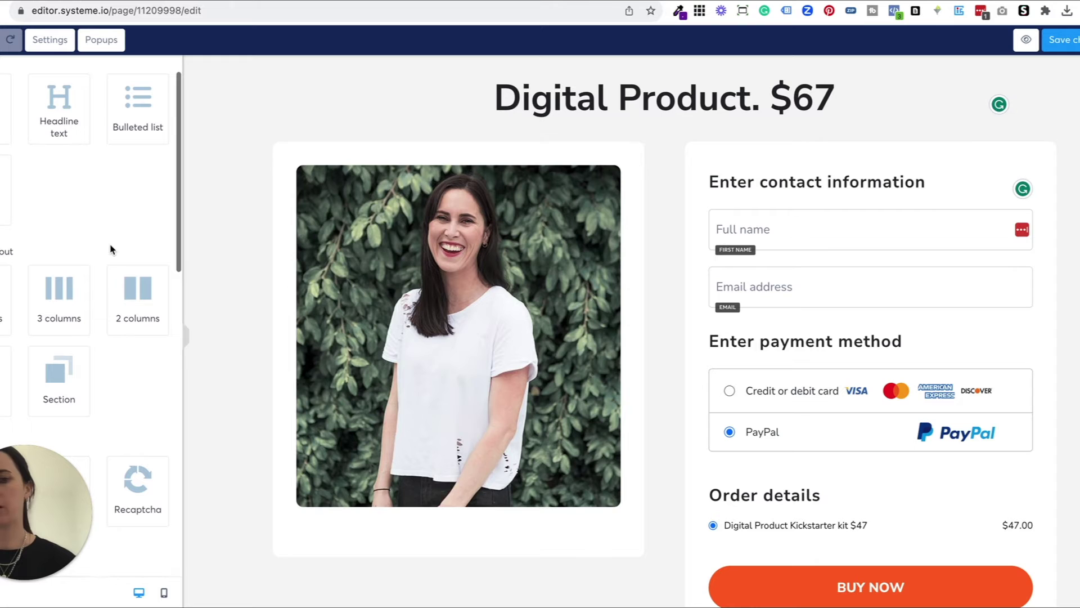
{"action": "scroll", "coordinate": [115, 310], "scroll_direction": "down", "scroll_amount": 1}
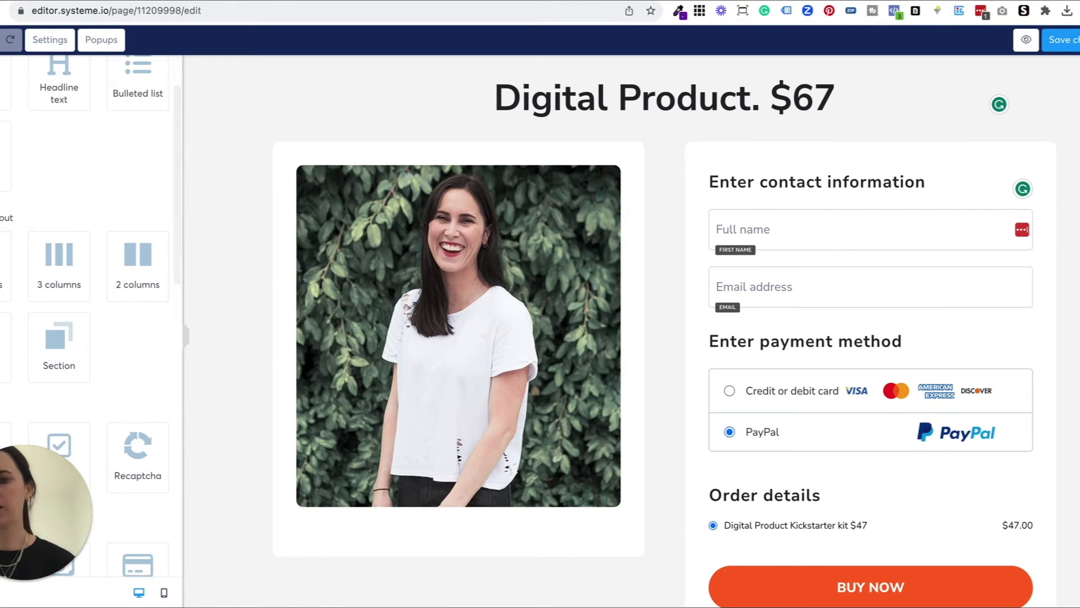
{"action": "left_click_drag", "start_coordinate": [4, 346], "coordinate": [608, 112]}
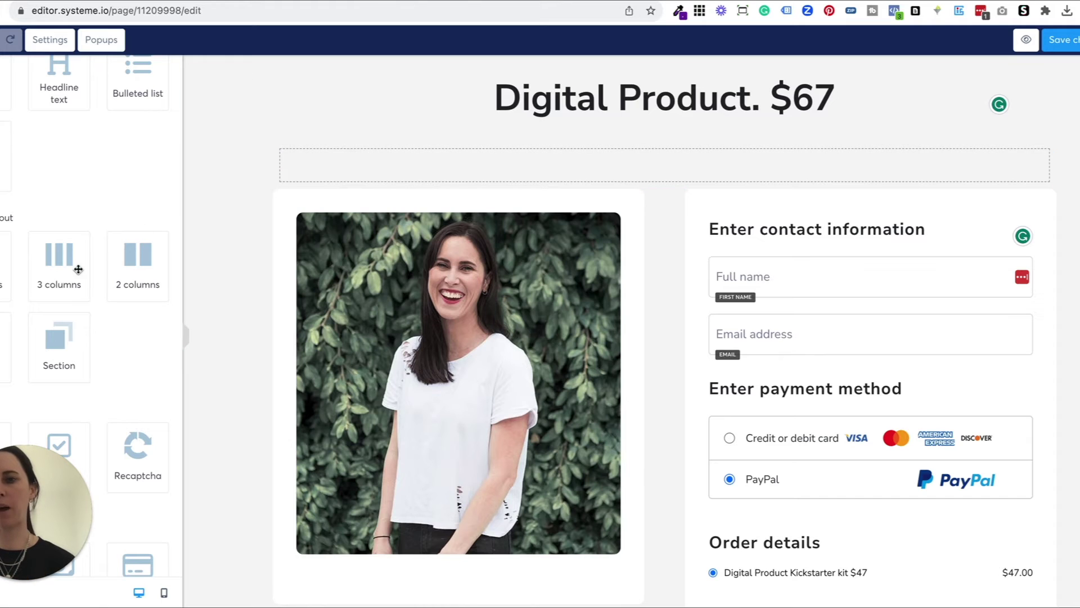
{"action": "left_click_drag", "start_coordinate": [141, 259], "coordinate": [569, 149]}
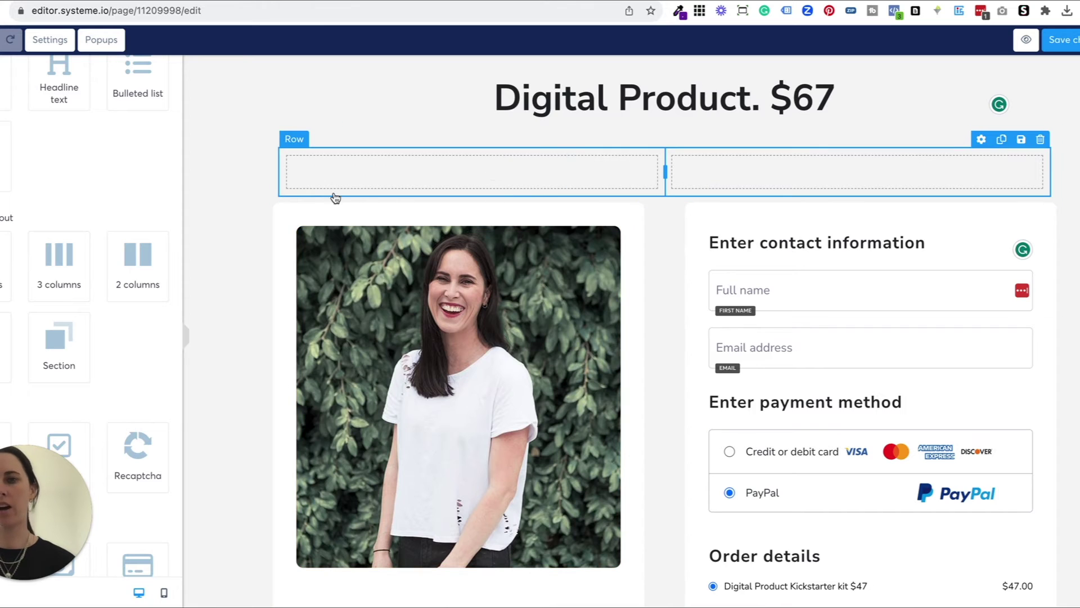
Place an Image element in both the left and right columns
{"action": "scroll", "coordinate": [85, 305], "scroll_direction": "down", "scroll_amount": 2}
{"action": "scroll", "coordinate": [85, 304], "scroll_direction": "down", "scroll_amount": 8}
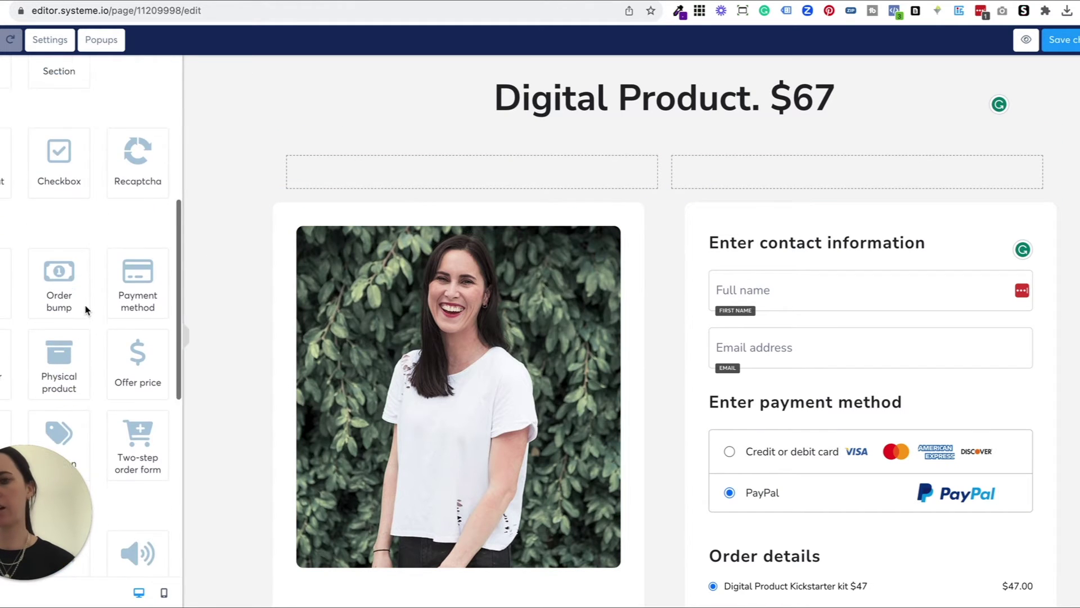
{"action": "left_click_drag", "start_coordinate": [11, 312], "coordinate": [427, 174]}
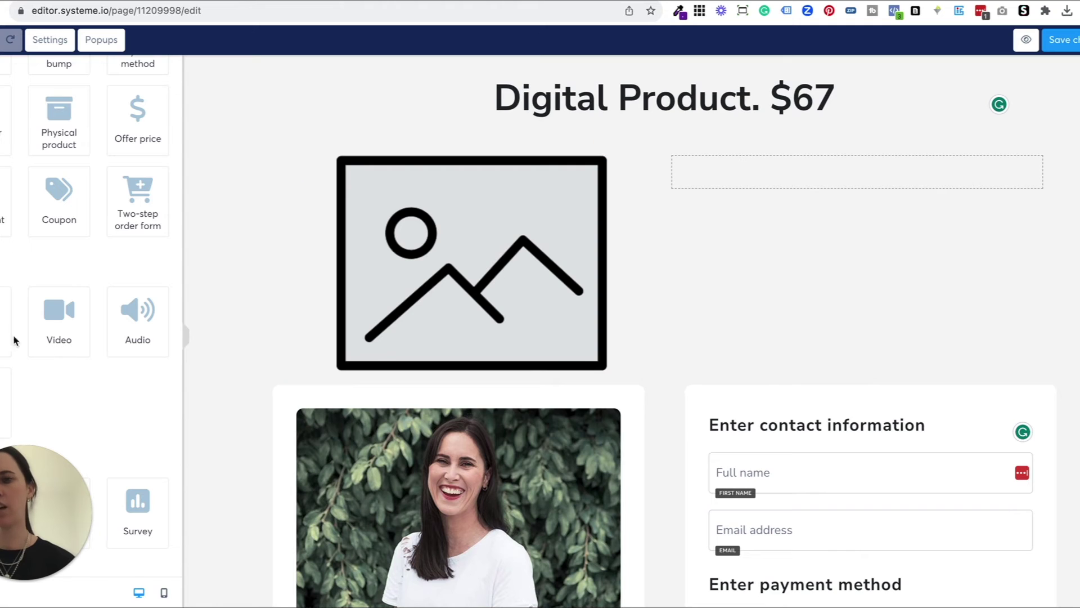
{"action": "left_click_drag", "start_coordinate": [1, 332], "coordinate": [826, 164]}
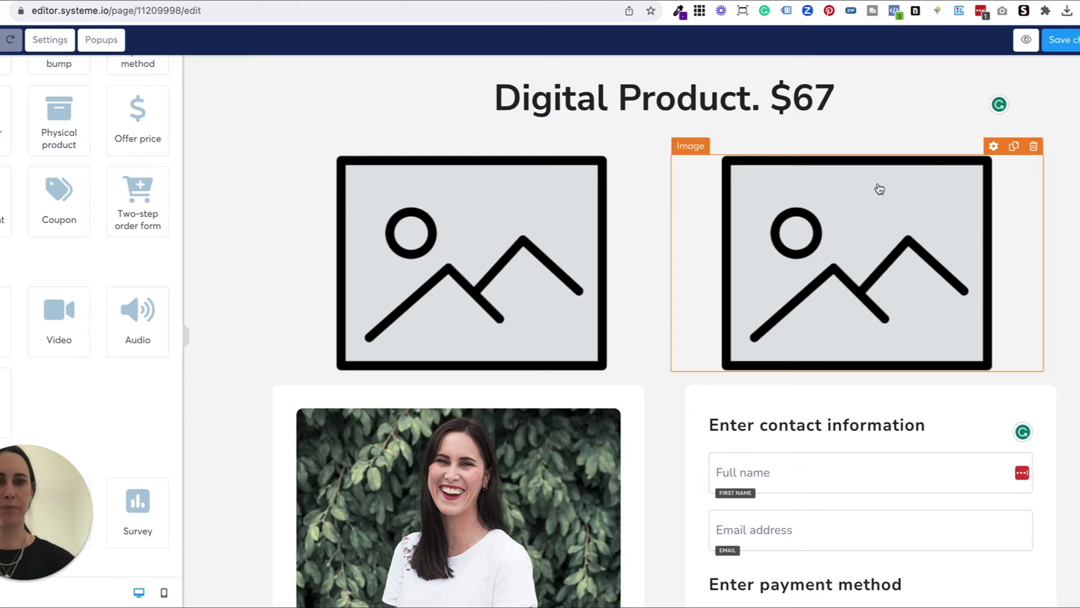
{"action": "scroll", "coordinate": [565, 188], "scroll_direction": "down", "scroll_amount": 1}
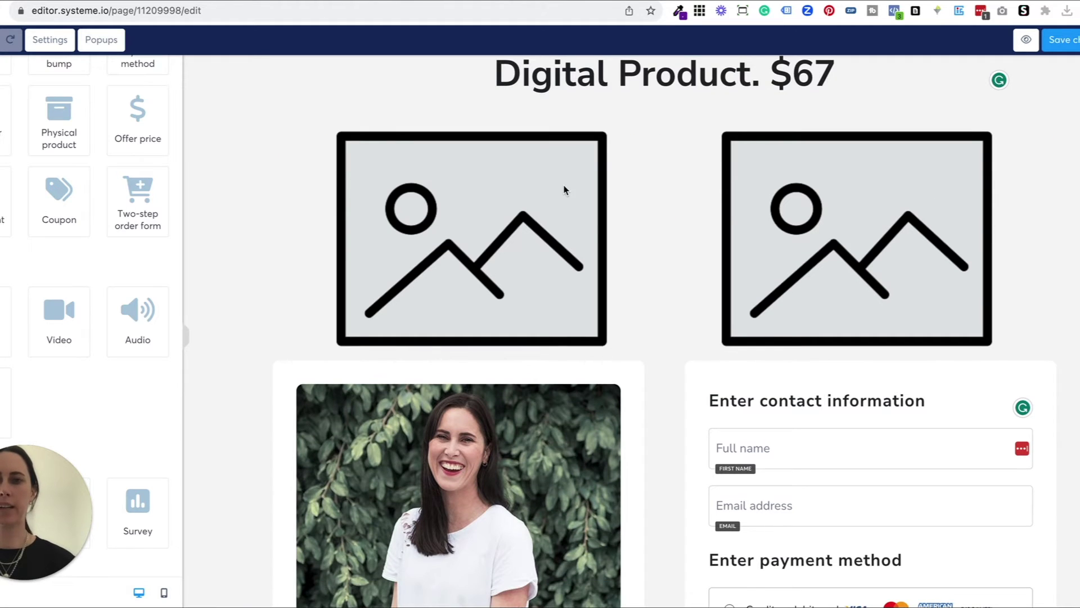
Delete the left and right placeholder images, confirming each
{"action": "left_click", "coordinate": [548, 195]}
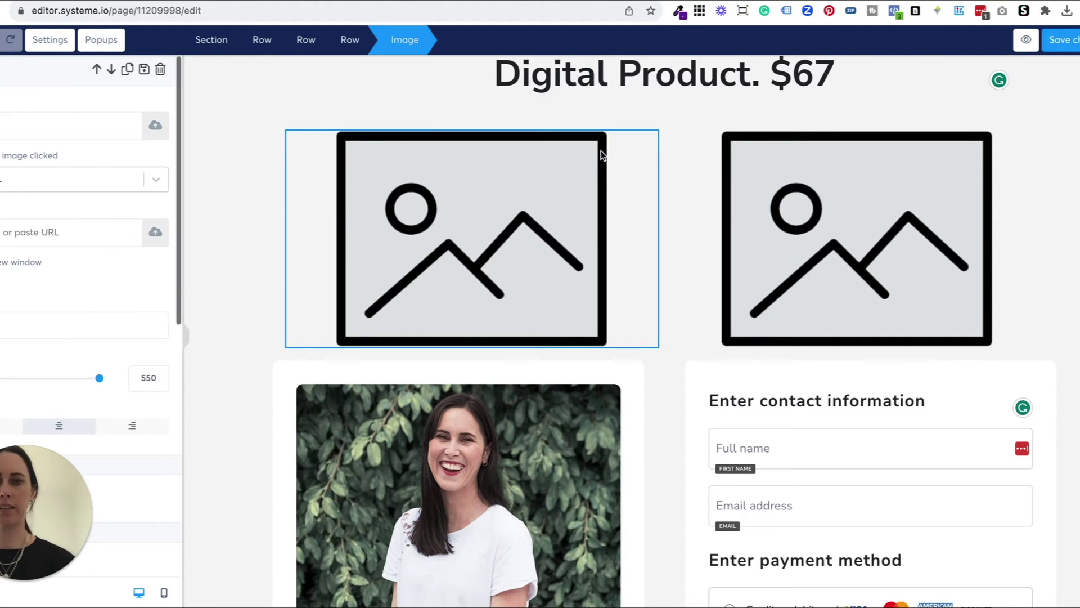
{"action": "left_click", "coordinate": [160, 68]}
{"action": "left_click", "coordinate": [657, 91]}
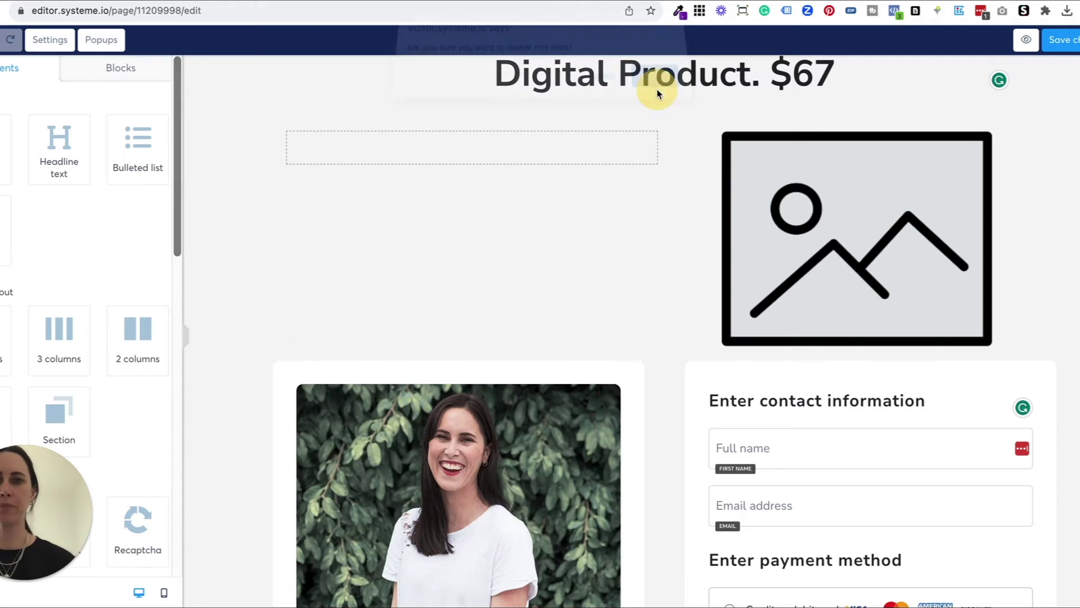
{"action": "left_click", "coordinate": [888, 190]}
{"action": "left_click", "coordinate": [160, 69]}
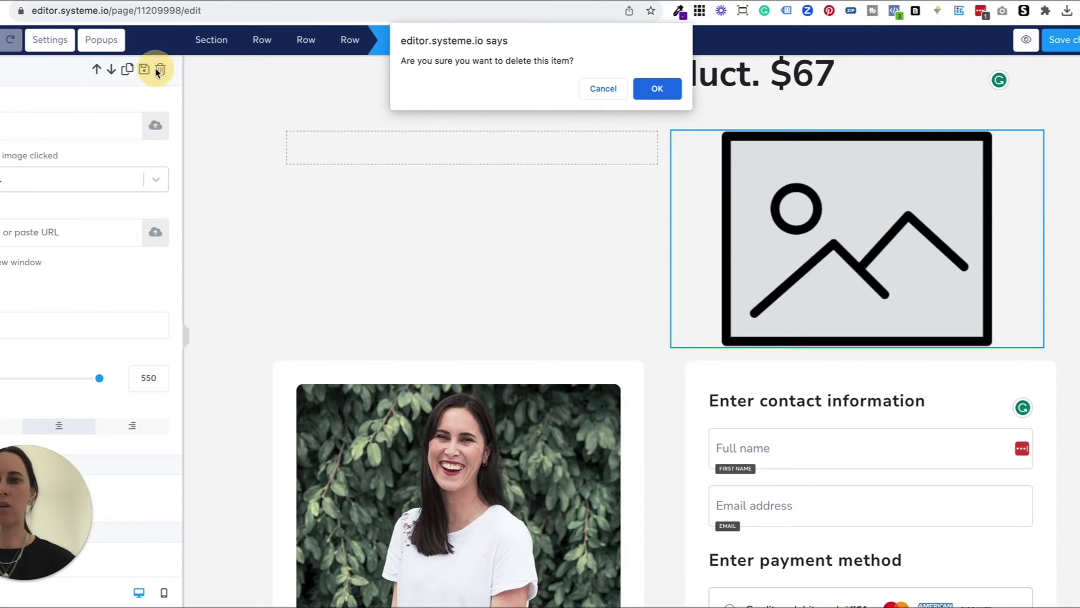
{"action": "left_click", "coordinate": [658, 89]}
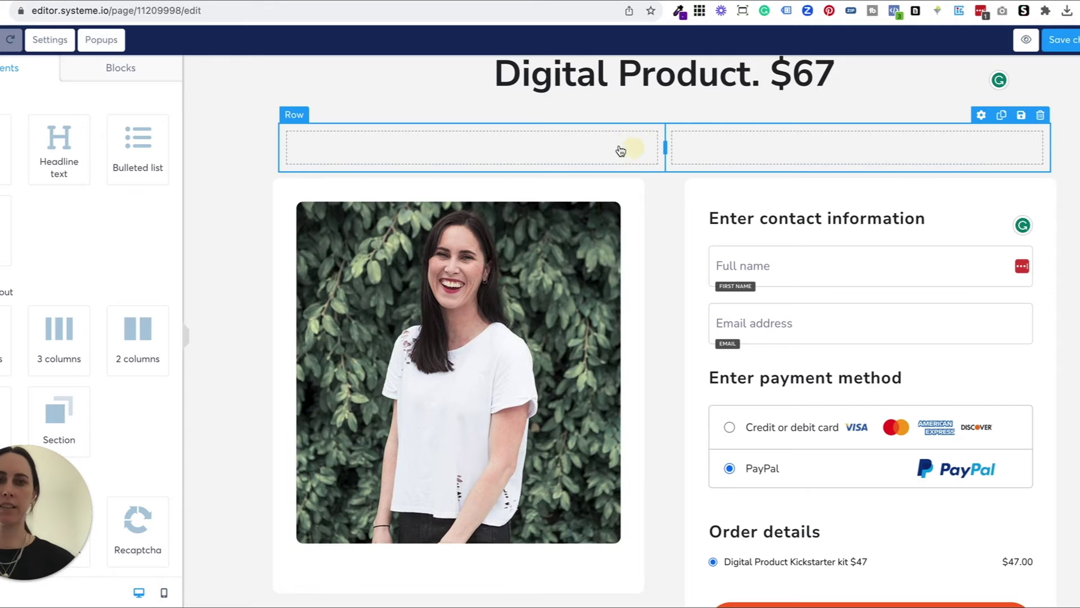
Delete both now-empty rows, confirming each removal
{"action": "left_click", "coordinate": [1040, 116]}
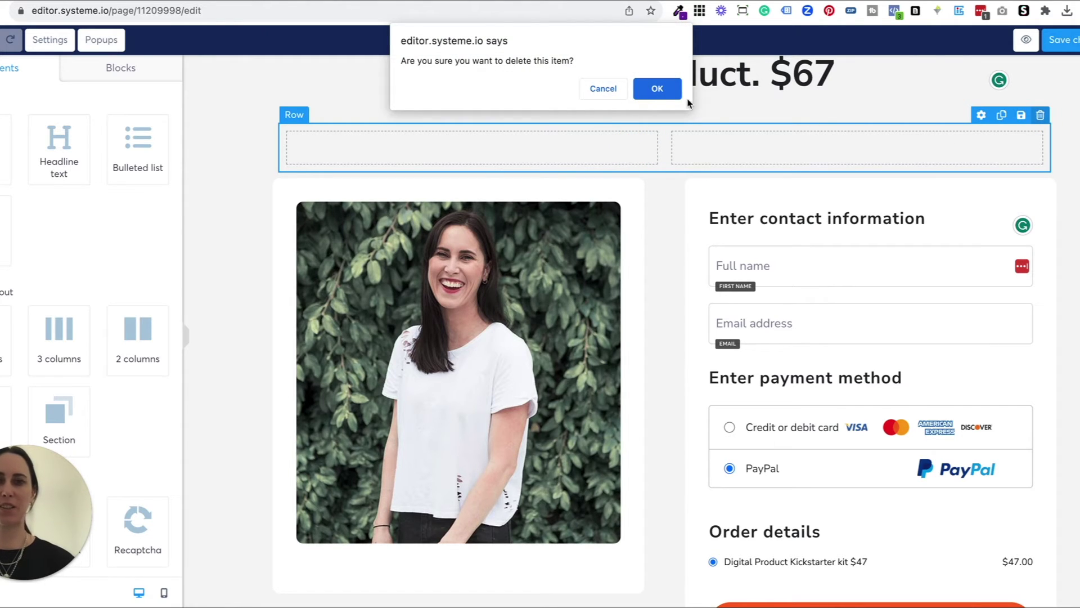
{"action": "left_click", "coordinate": [658, 90]}
{"action": "mouse_move", "coordinate": [692, 133]}
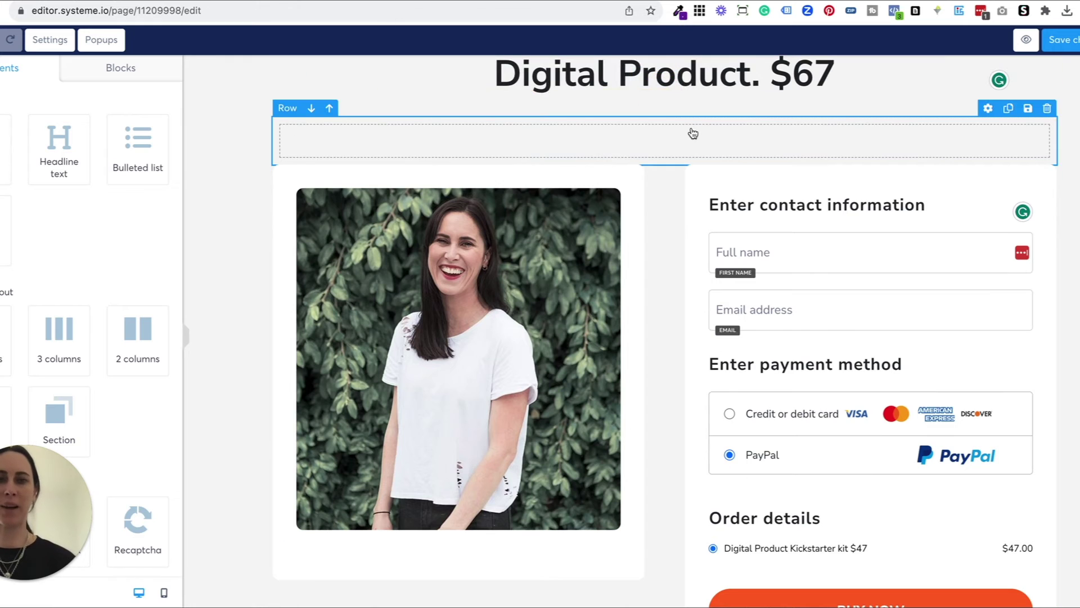
{"action": "left_click", "coordinate": [1049, 115]}
{"action": "left_click", "coordinate": [653, 87]}
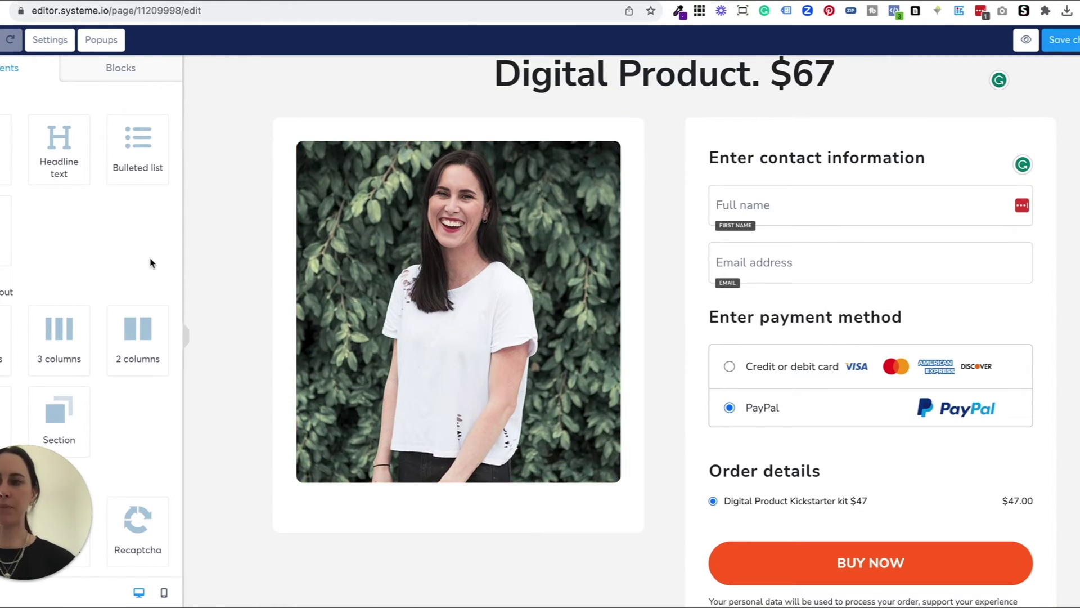
Delete the yellow stats band from the order page and confirm
{"action": "scroll", "coordinate": [644, 308], "scroll_direction": "down", "scroll_amount": 9}
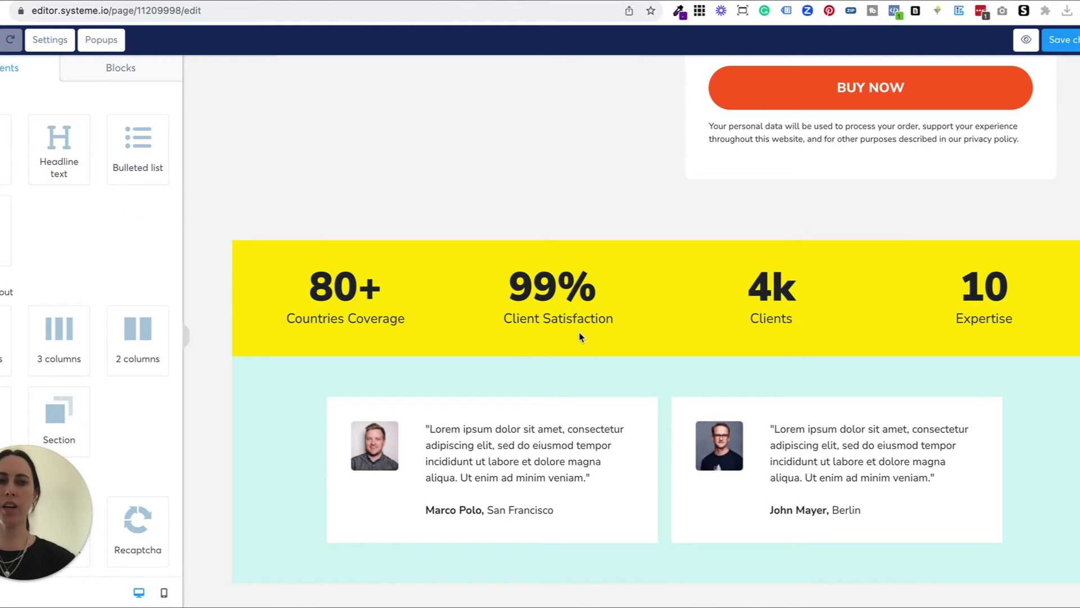
{"action": "scroll", "coordinate": [580, 337], "scroll_direction": "up", "scroll_amount": 9}
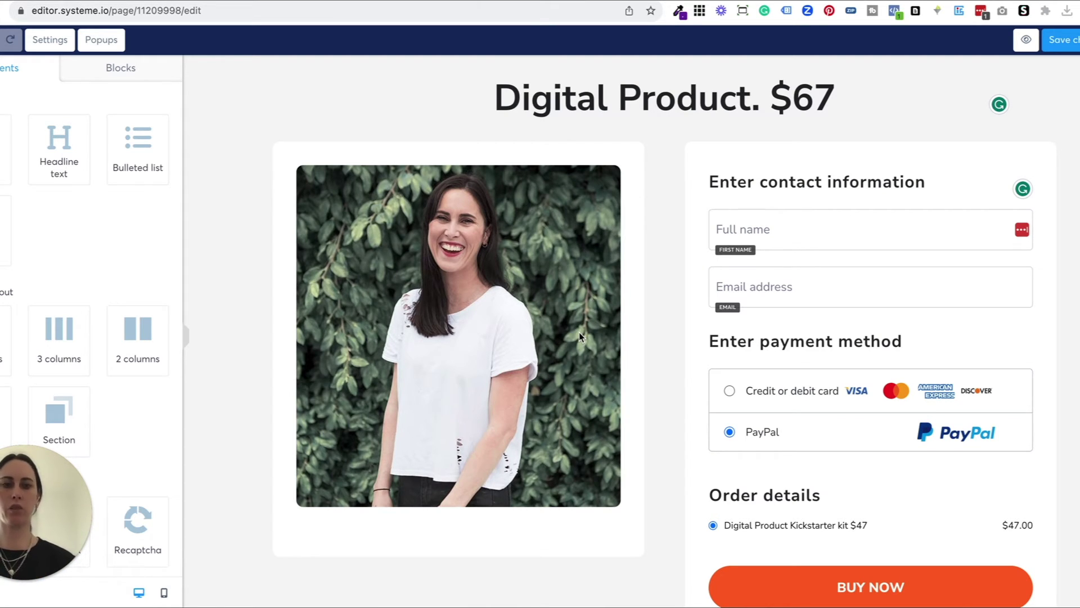
{"action": "scroll", "coordinate": [729, 380], "scroll_direction": "down", "scroll_amount": 8}
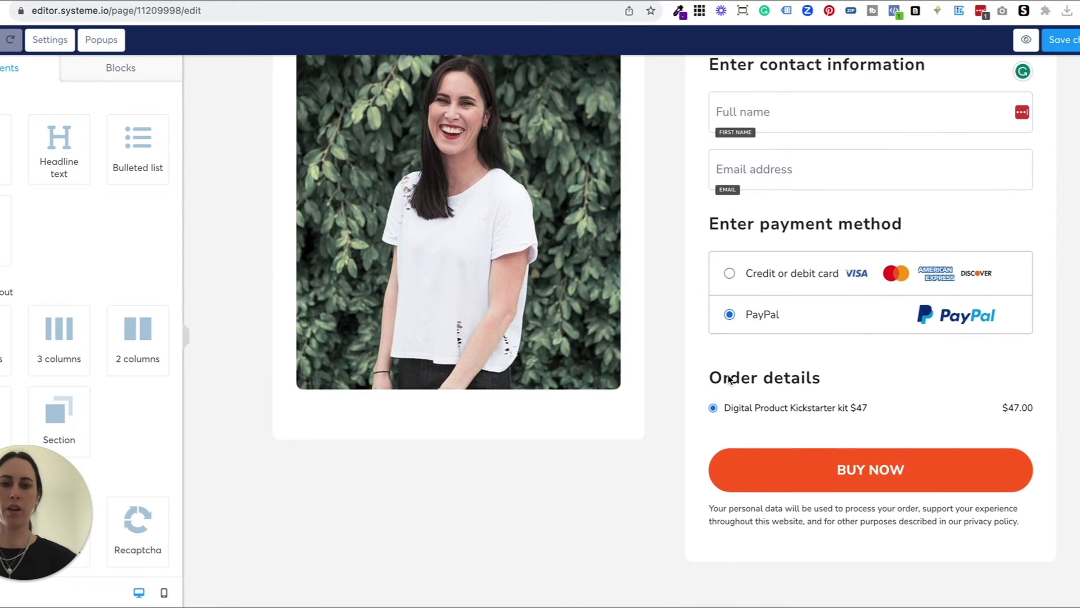
{"action": "scroll", "coordinate": [728, 380], "scroll_direction": "down", "scroll_amount": 1}
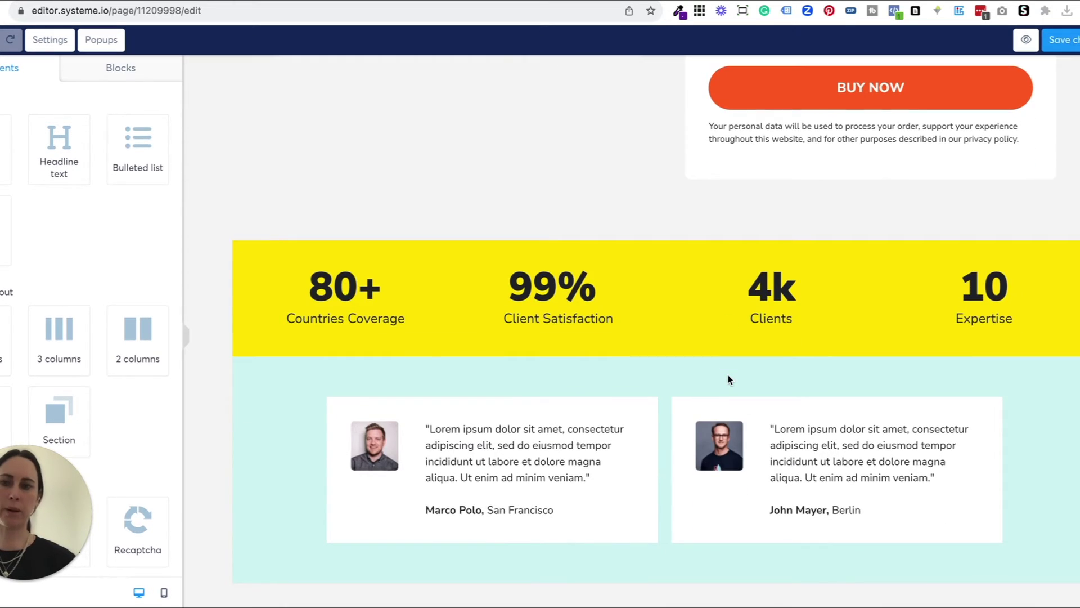
{"action": "scroll", "coordinate": [728, 379], "scroll_direction": "up", "scroll_amount": 9}
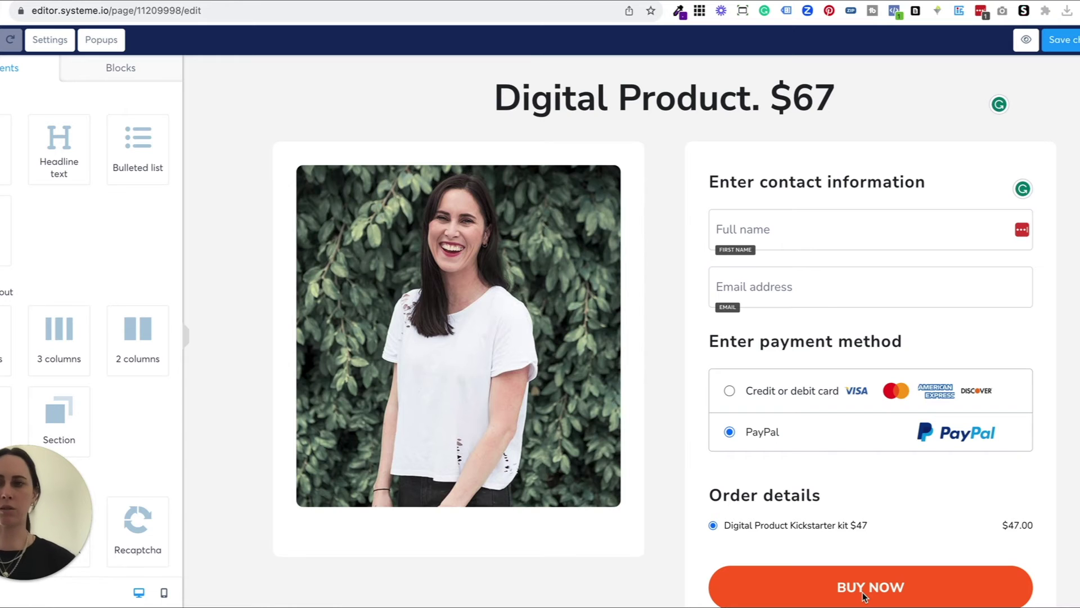
{"action": "scroll", "coordinate": [864, 597], "scroll_direction": "down", "scroll_amount": 9}
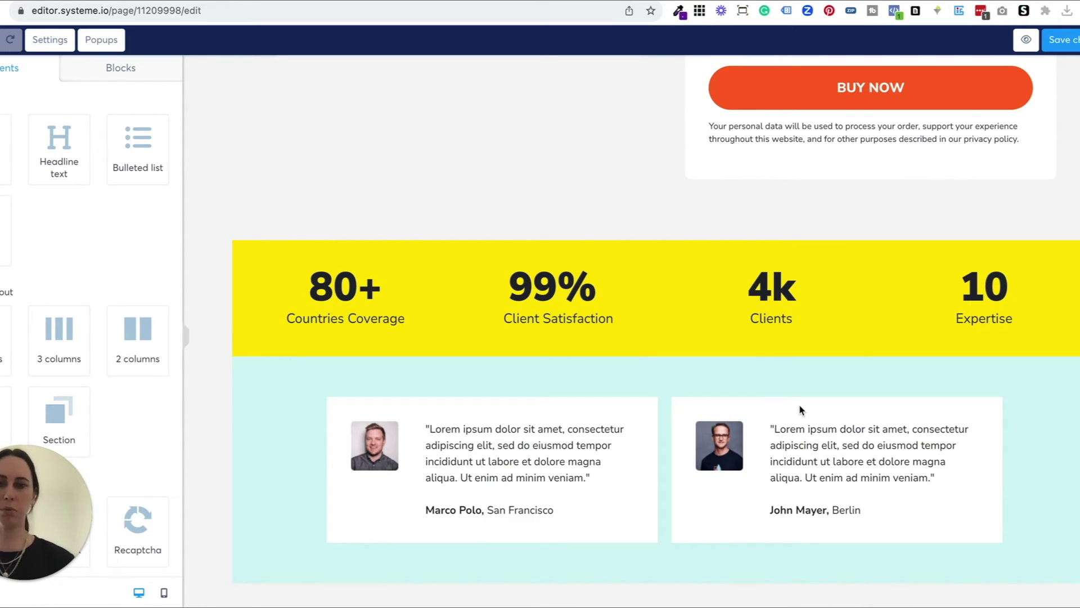
{"action": "scroll", "coordinate": [843, 343], "scroll_direction": "up", "scroll_amount": 9}
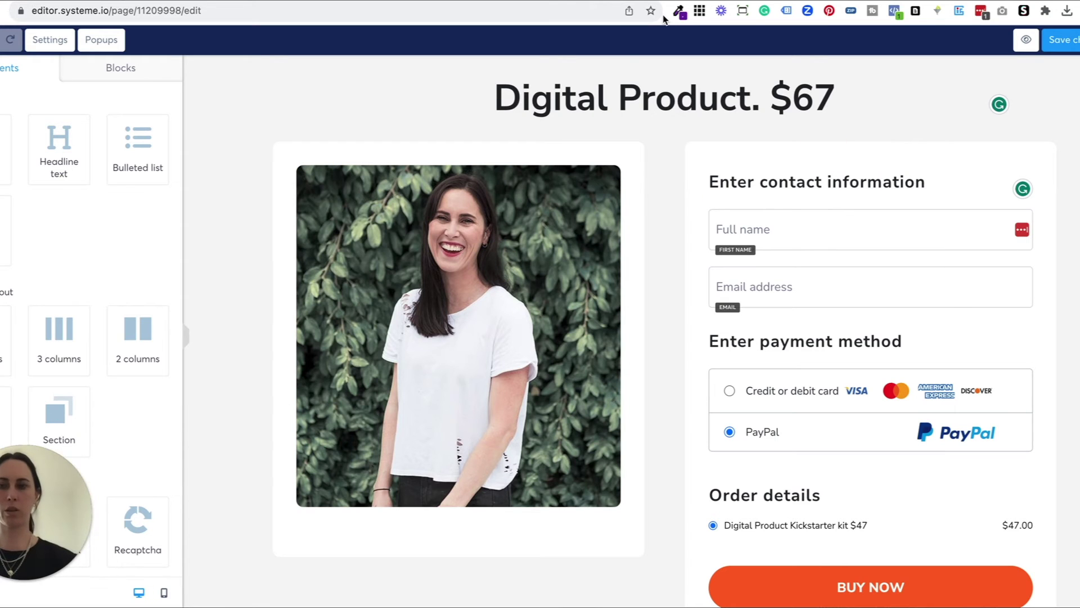
{"action": "left_click", "coordinate": [676, 260]}
{"action": "scroll", "coordinate": [1058, 293], "scroll_direction": "down", "scroll_amount": 10}
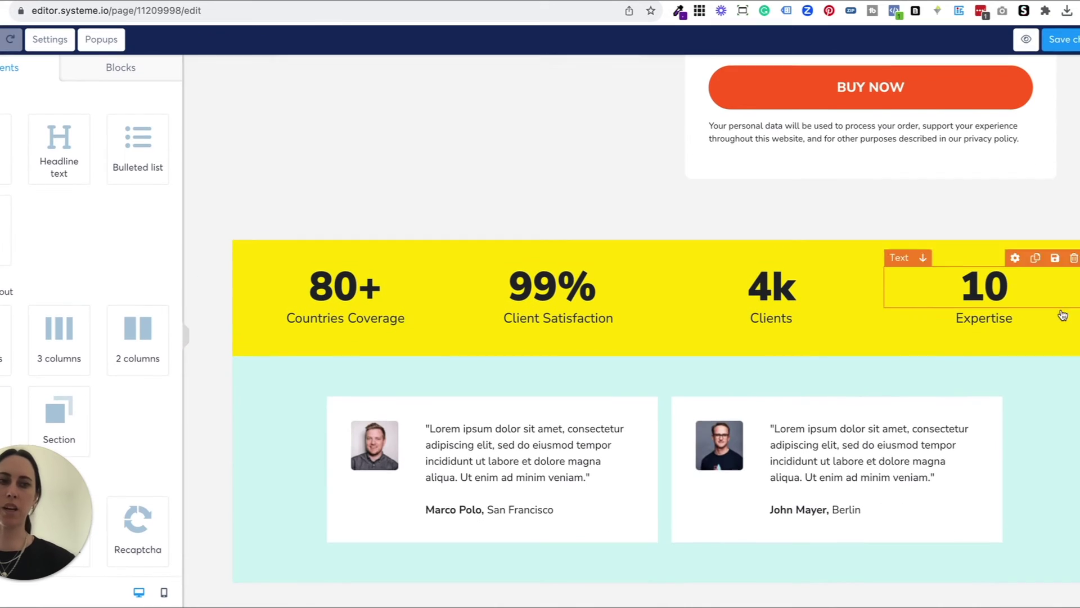
{"action": "left_click", "coordinate": [1075, 231]}
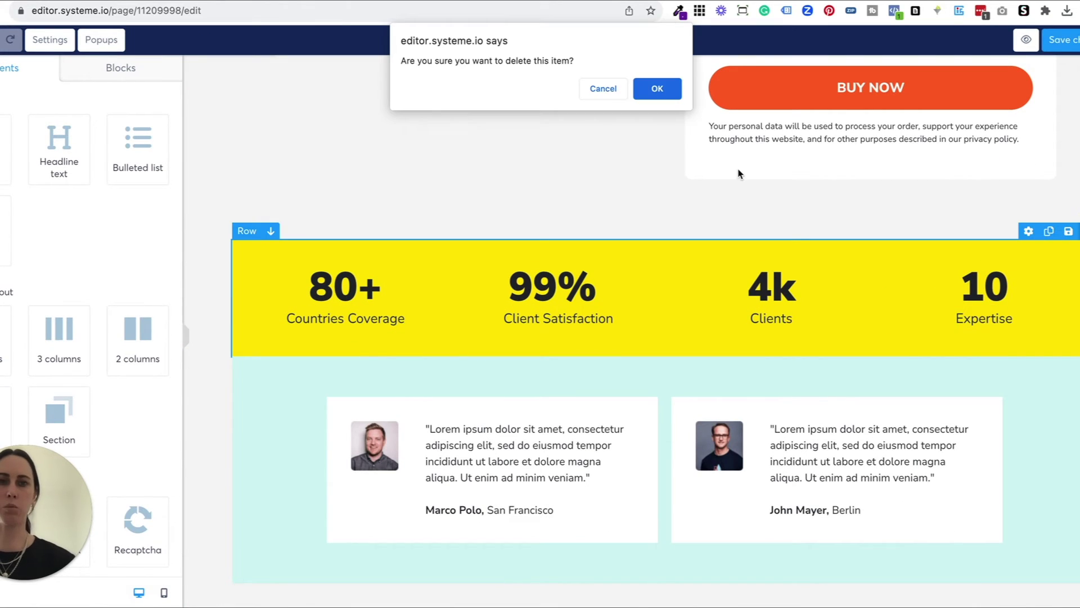
{"action": "left_click", "coordinate": [656, 87]}
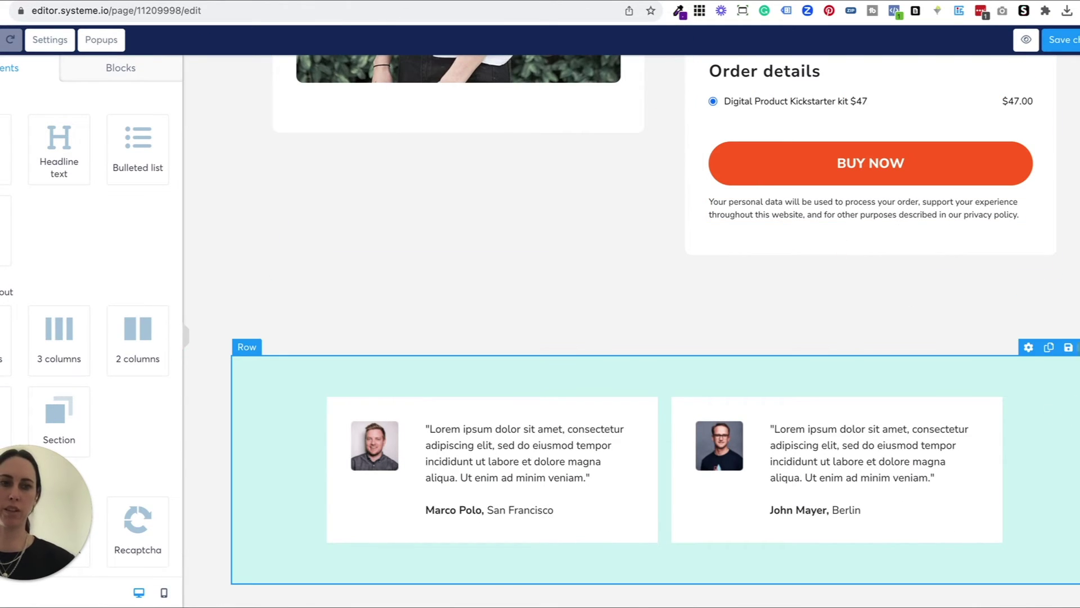
Delete the testimonials section and confirm
{"action": "left_click", "coordinate": [1076, 347]}
{"action": "left_click", "coordinate": [663, 86]}
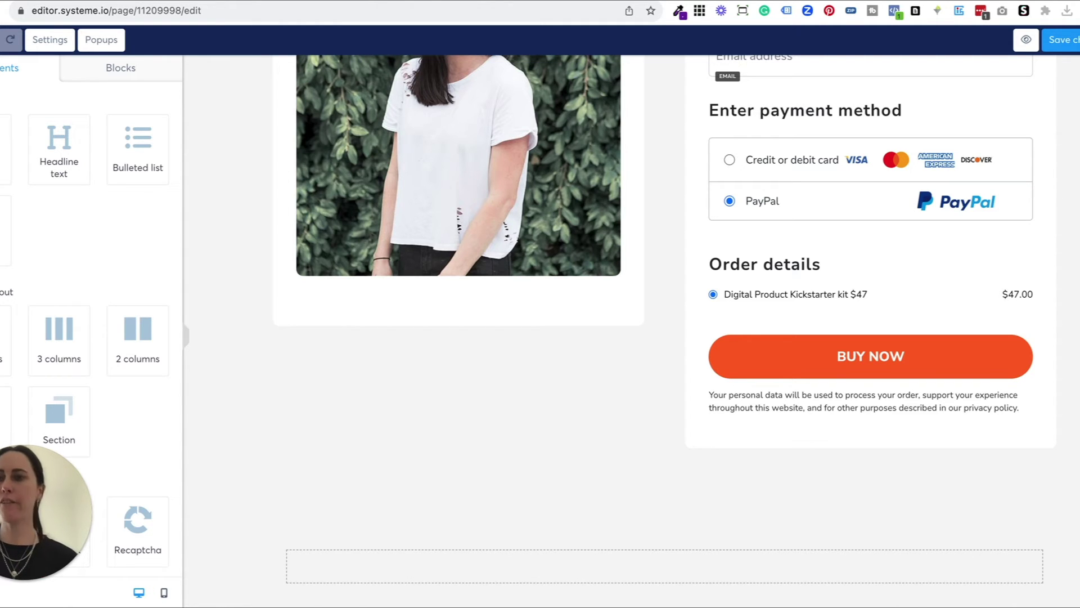
{"action": "left_click", "coordinate": [132, 70]}
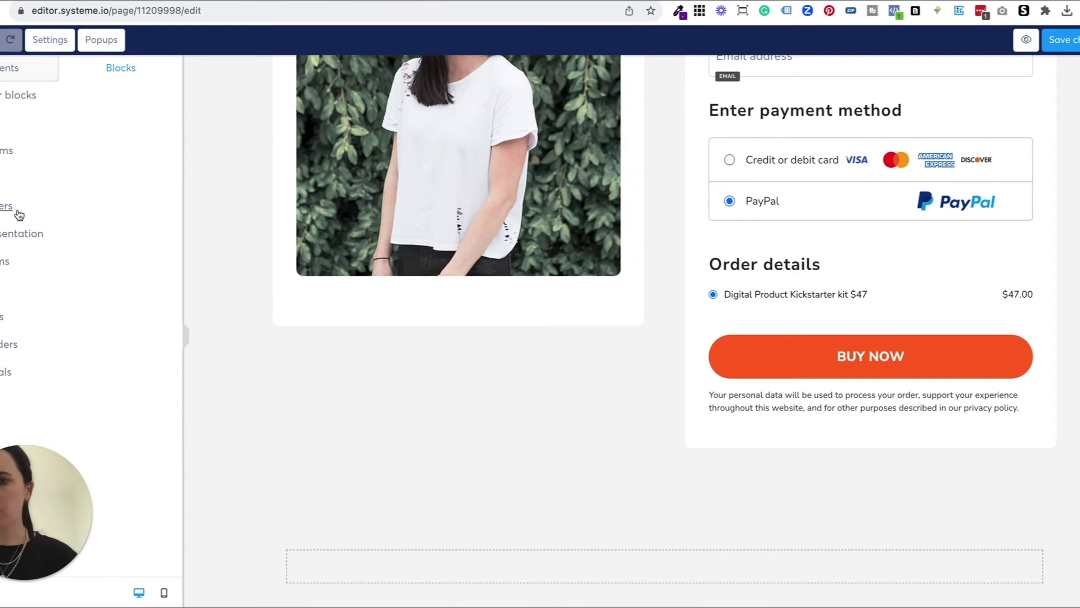
Add the dark footer template with a logo to the bottom of the order page
{"action": "left_click", "coordinate": [17, 209]}
{"action": "left_click", "coordinate": [87, 144]}
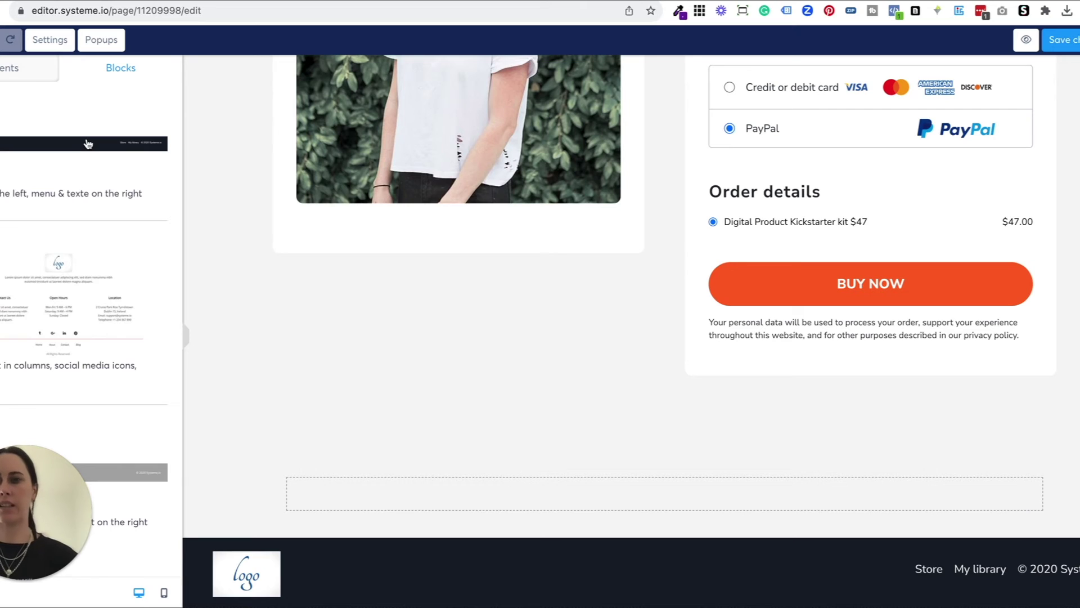
{"action": "left_click", "coordinate": [267, 574]}
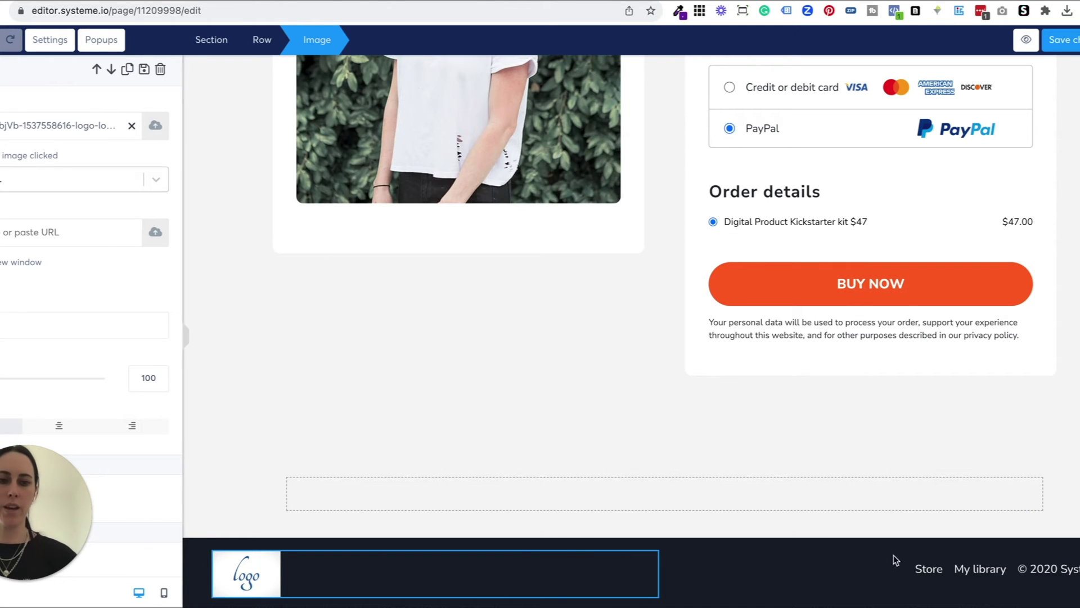
Rename the footer menu links to 'Terms and Condtions' and 'Contact'
{"action": "left_click", "coordinate": [919, 560]}
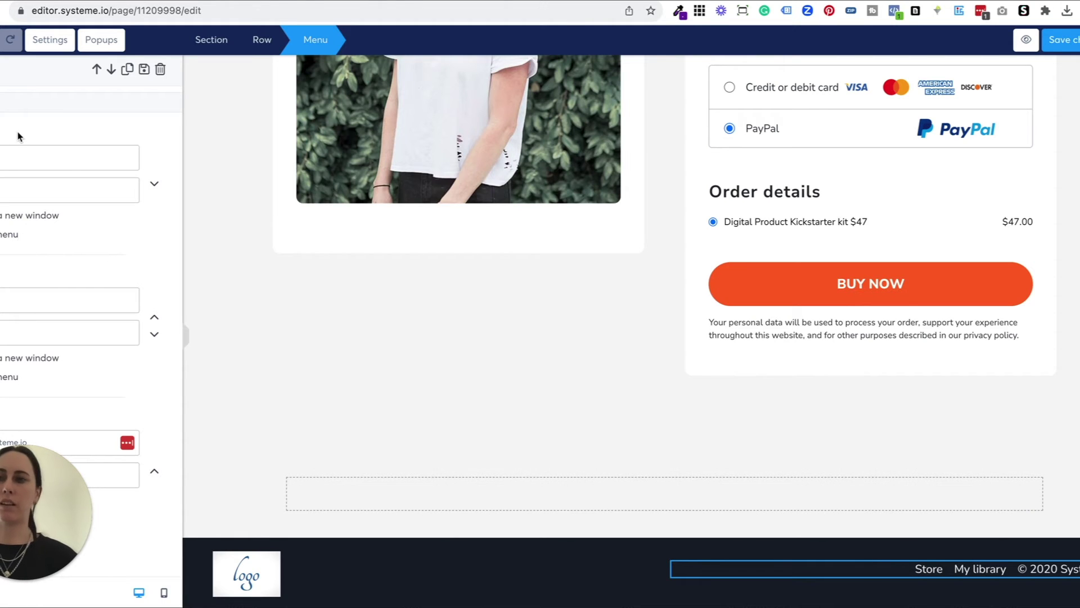
{"action": "type", "text": "Terms and"}
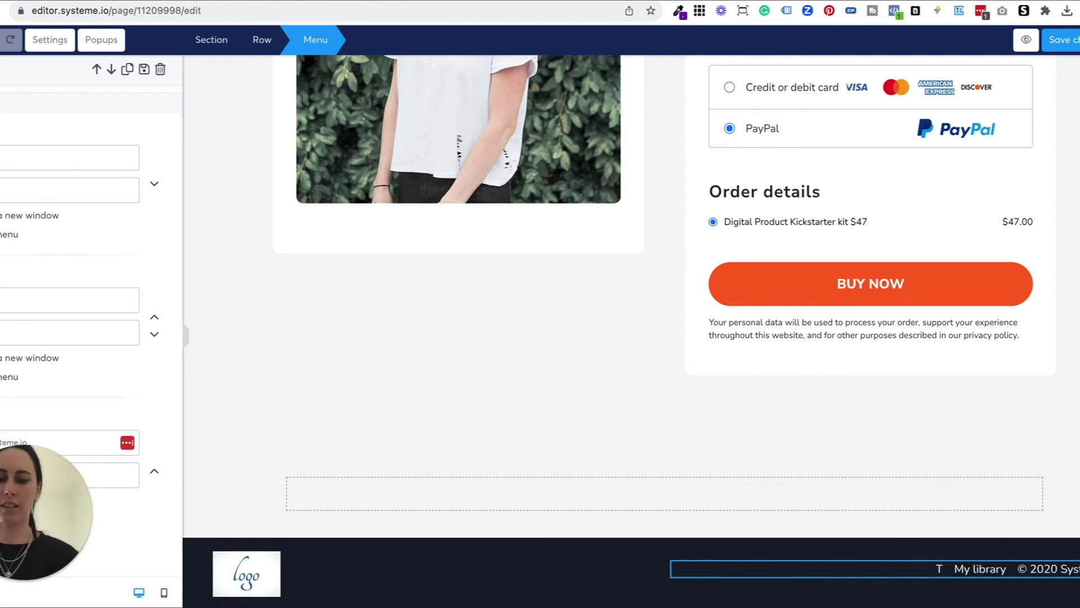
{"action": "type", "text": " C"}
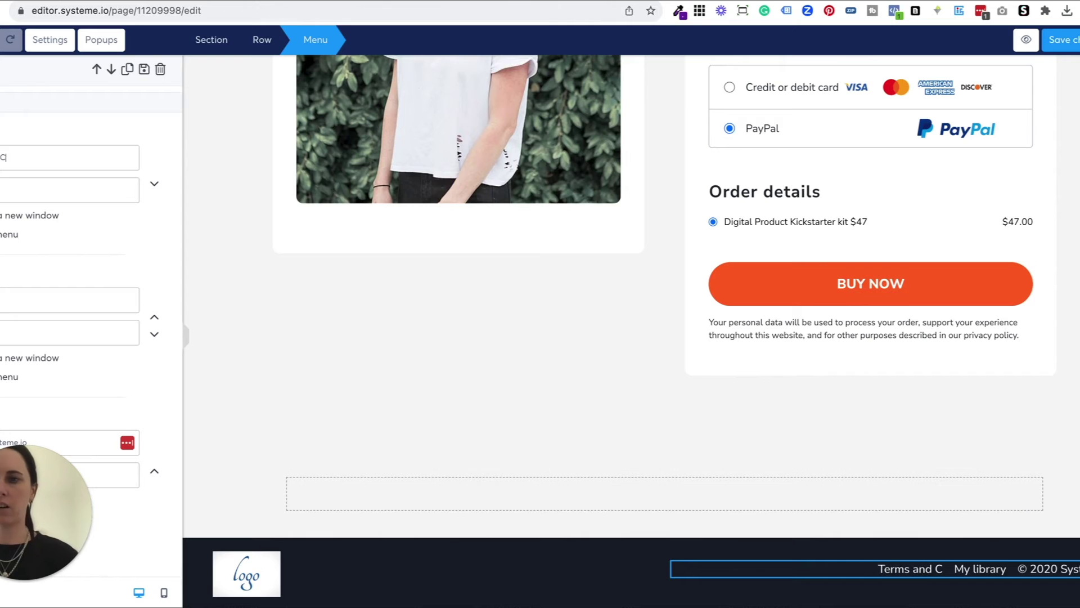
{"action": "type", "text": "ondtions"}
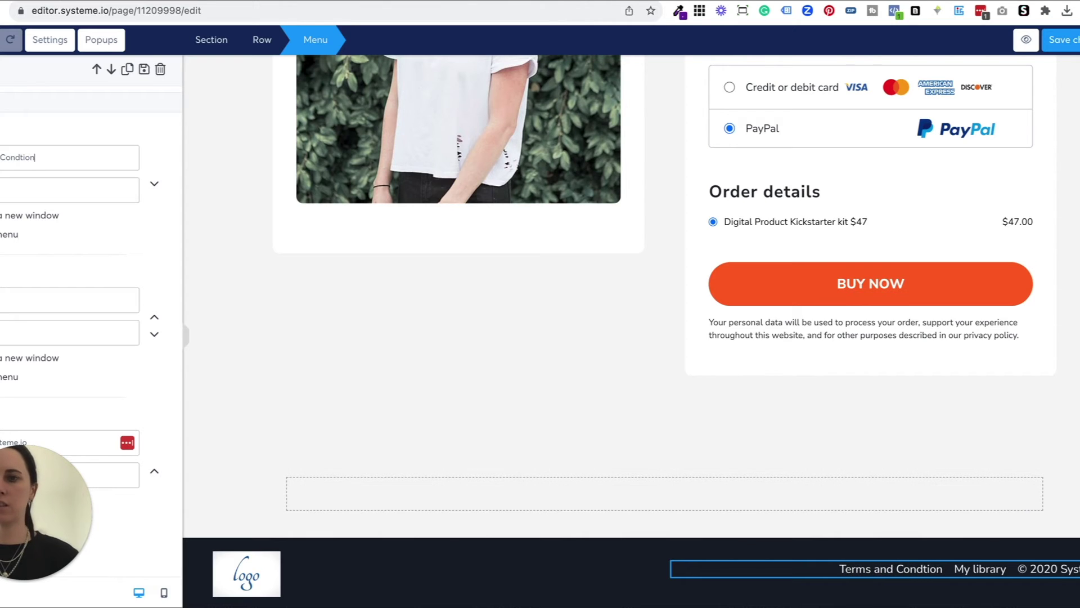
{"action": "left_click", "coordinate": [63, 182]}
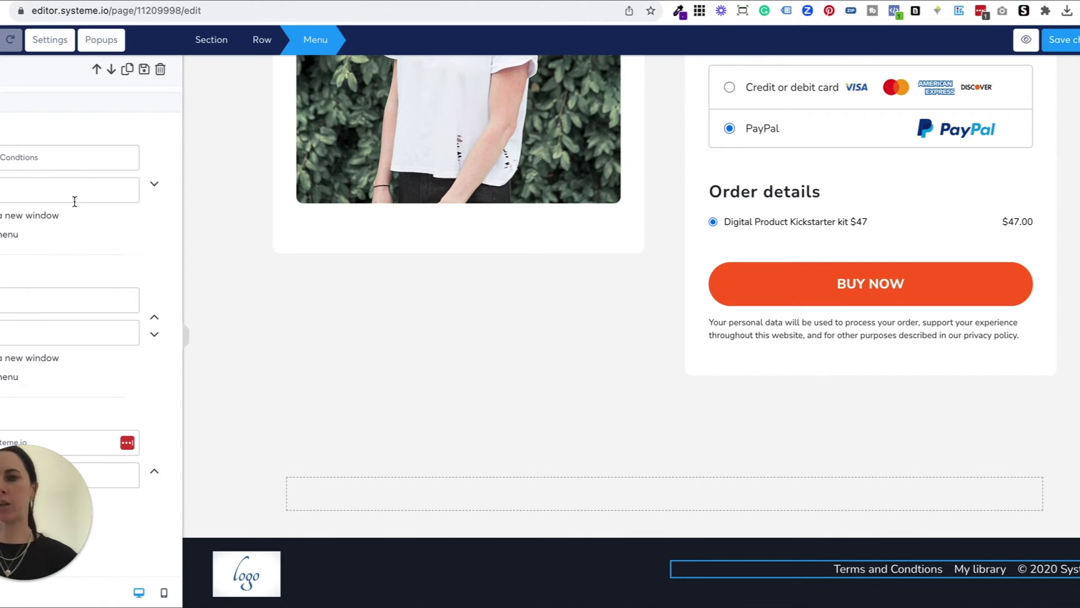
{"action": "scroll", "coordinate": [82, 217], "scroll_direction": "down", "scroll_amount": 2}
{"action": "scroll", "coordinate": [82, 217], "scroll_direction": "down", "scroll_amount": 1}
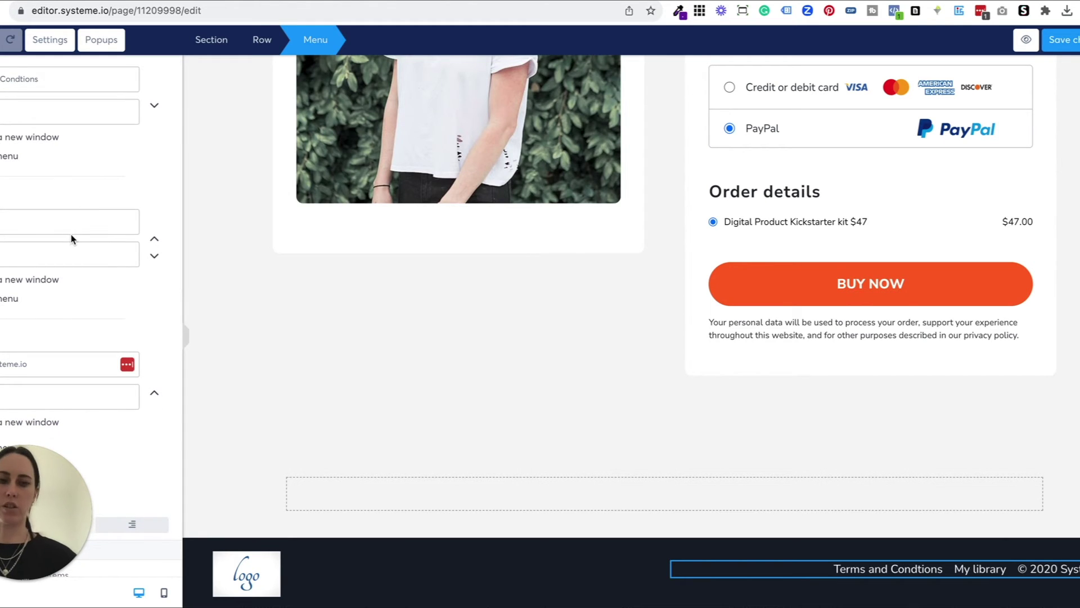
{"action": "scroll", "coordinate": [71, 234], "scroll_direction": "up", "scroll_amount": 1}
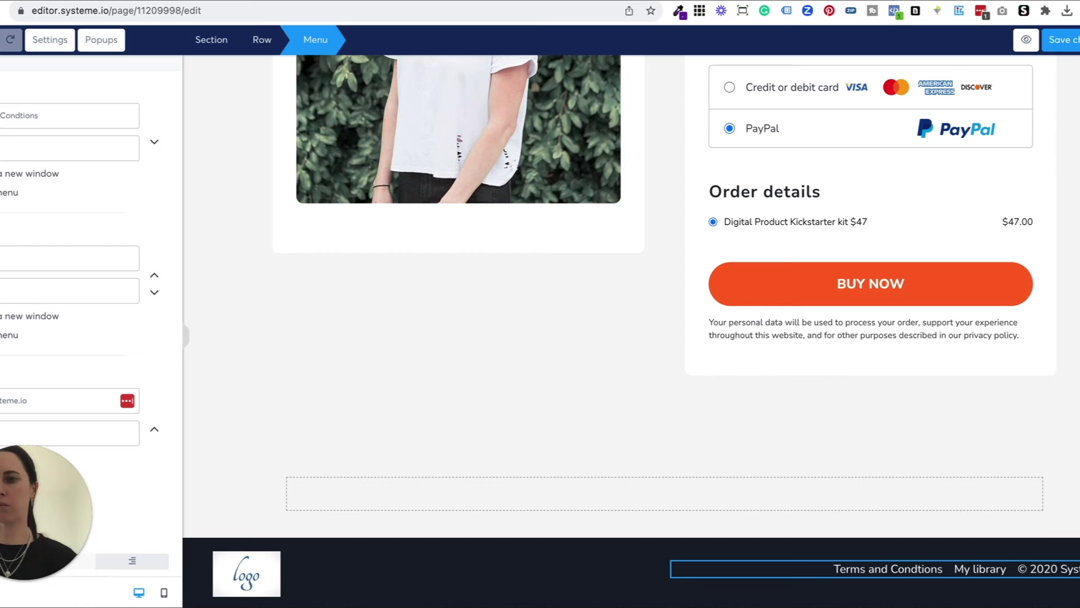
{"action": "type", "text": "Contact"}
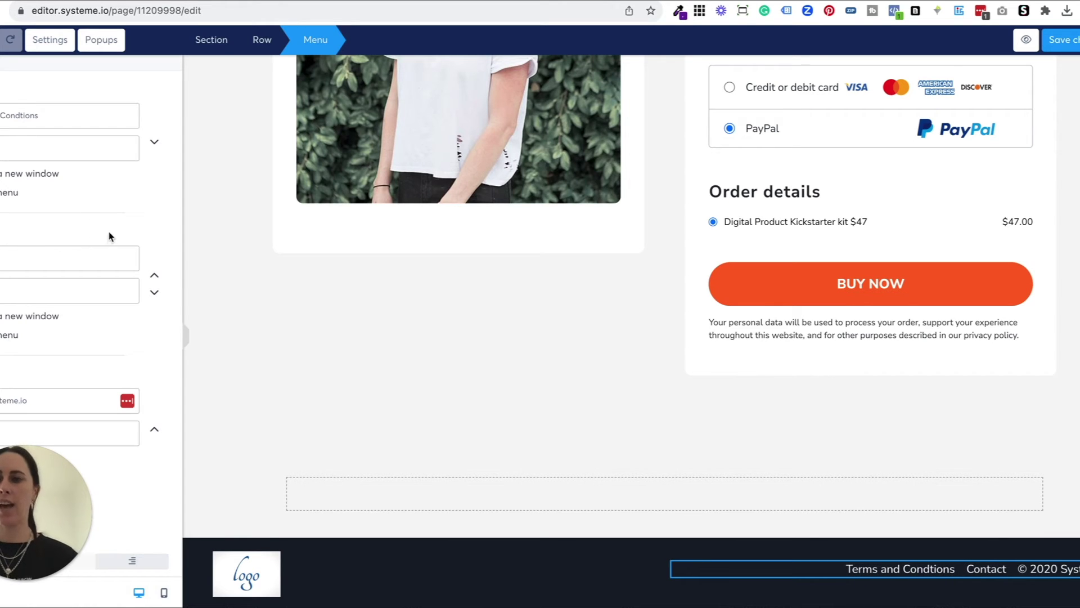
{"action": "scroll", "coordinate": [90, 270], "scroll_direction": "down", "scroll_amount": 4}
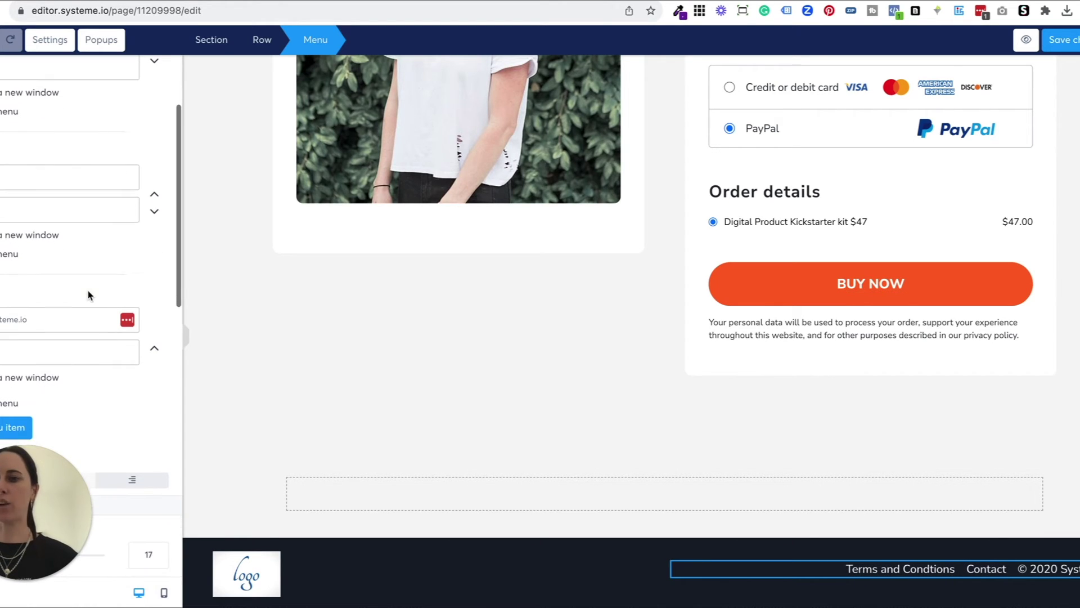
{"action": "triple_click", "coordinate": [24, 295]}
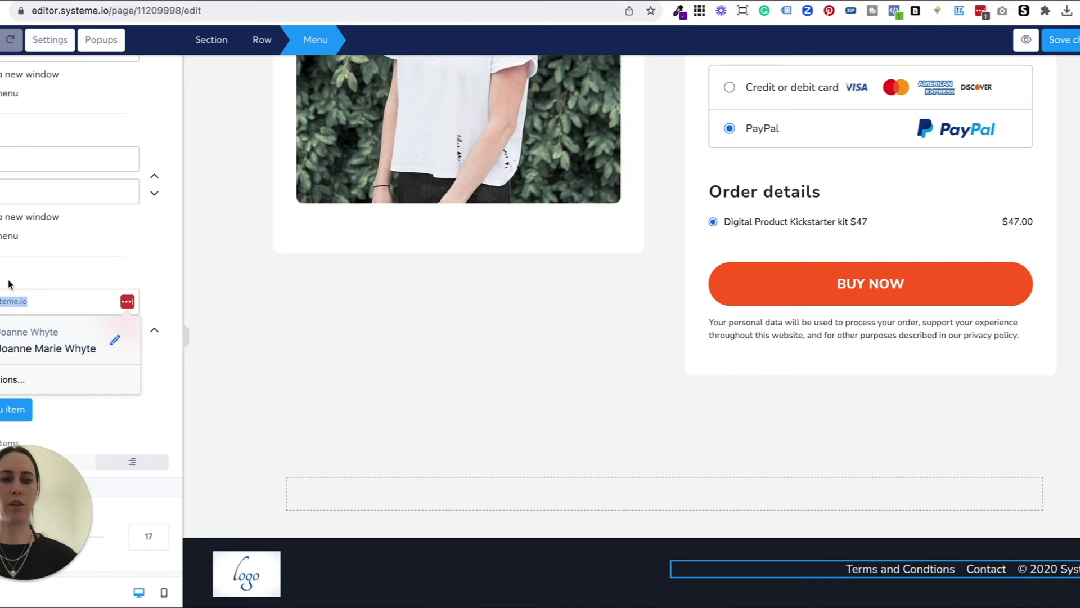
{"action": "left_click", "coordinate": [40, 285]}
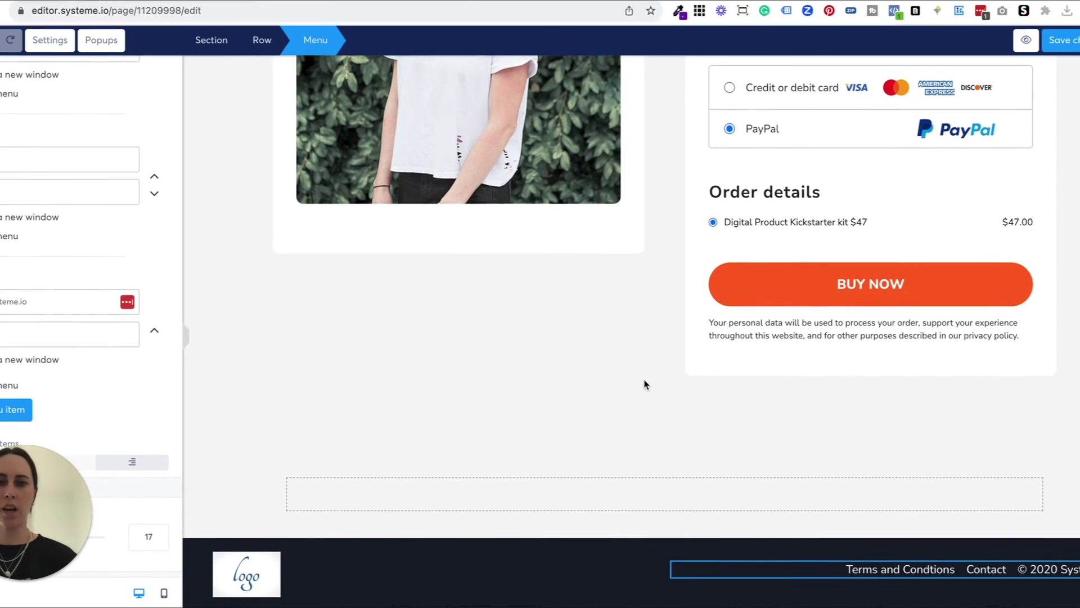
{"action": "left_click", "coordinate": [644, 383]}
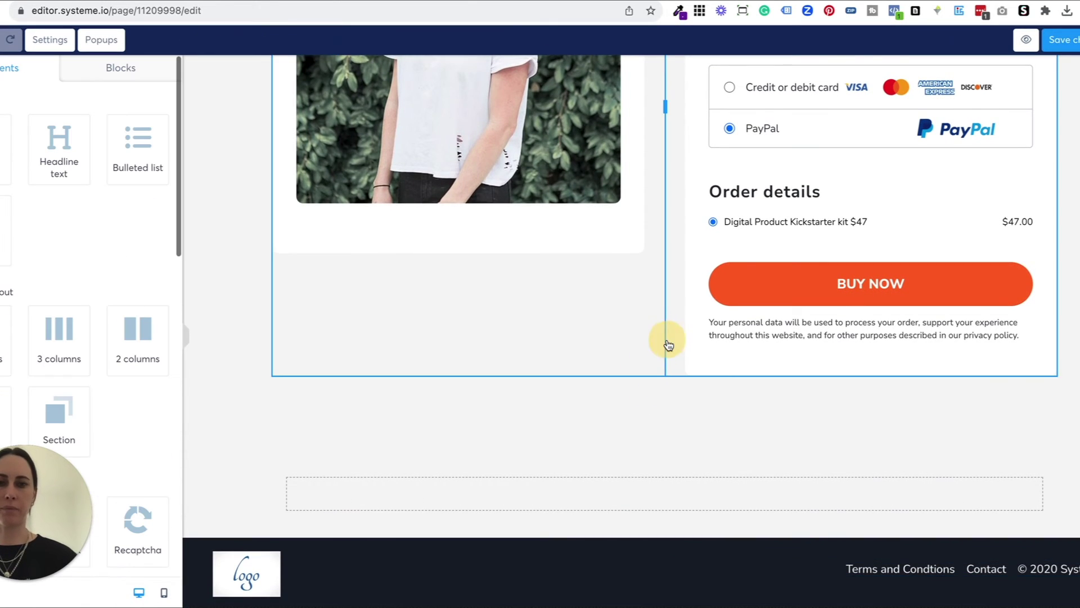
Exit the editor to the order form step settings and scroll to its Kickstarter kit $47 plan
{"action": "scroll", "coordinate": [667, 344], "scroll_direction": "up", "scroll_amount": 3}
{"action": "scroll", "coordinate": [668, 344], "scroll_direction": "up", "scroll_amount": 3}
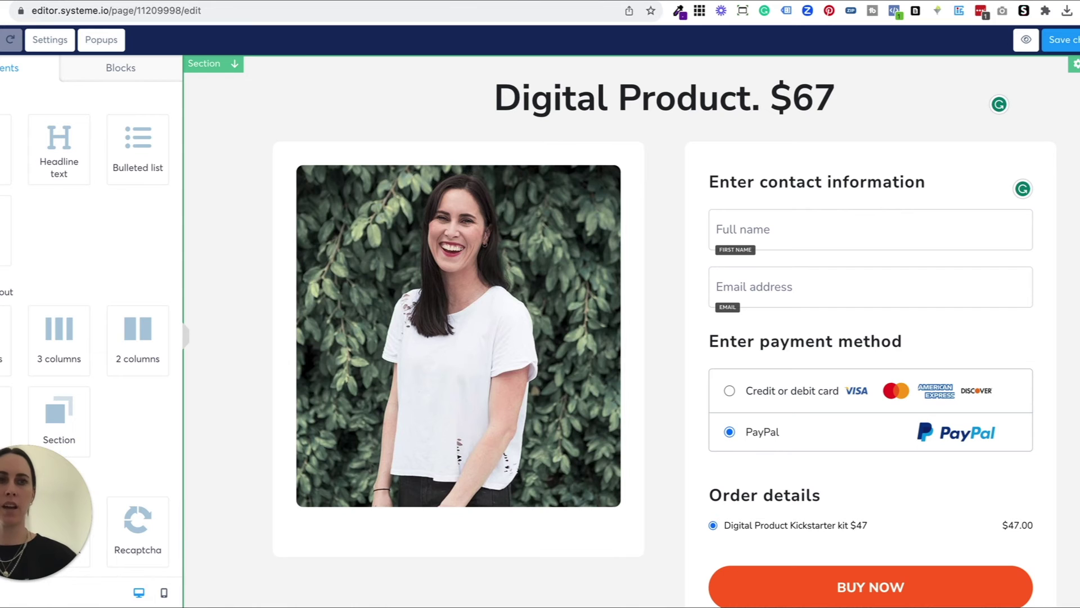
{"action": "left_click", "coordinate": [1077, 40]}
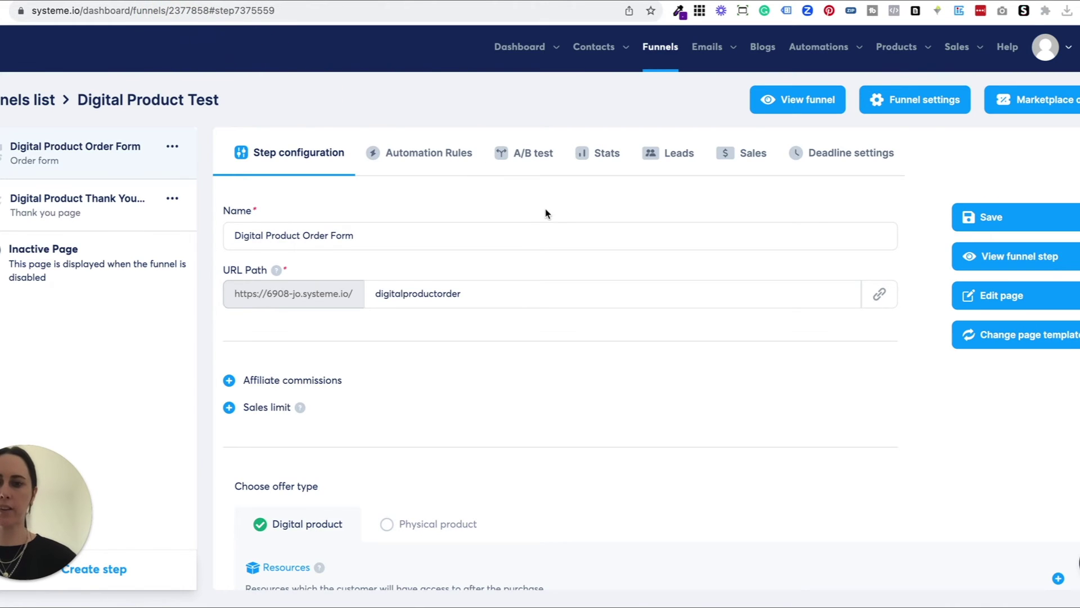
{"action": "scroll", "coordinate": [545, 217], "scroll_direction": "down", "scroll_amount": 3}
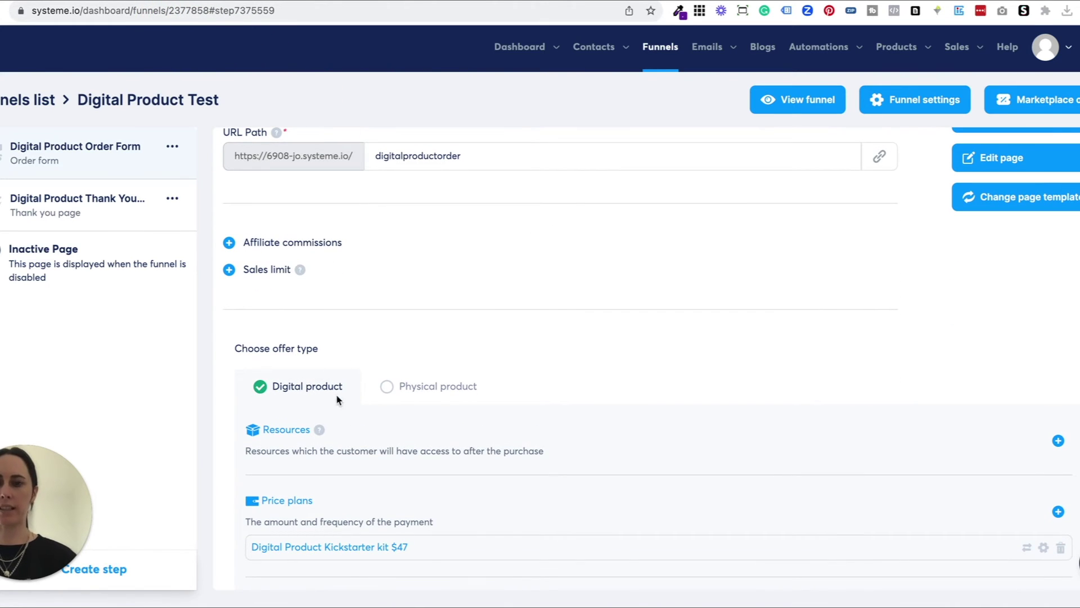
{"action": "scroll", "coordinate": [511, 398], "scroll_direction": "down", "scroll_amount": 3}
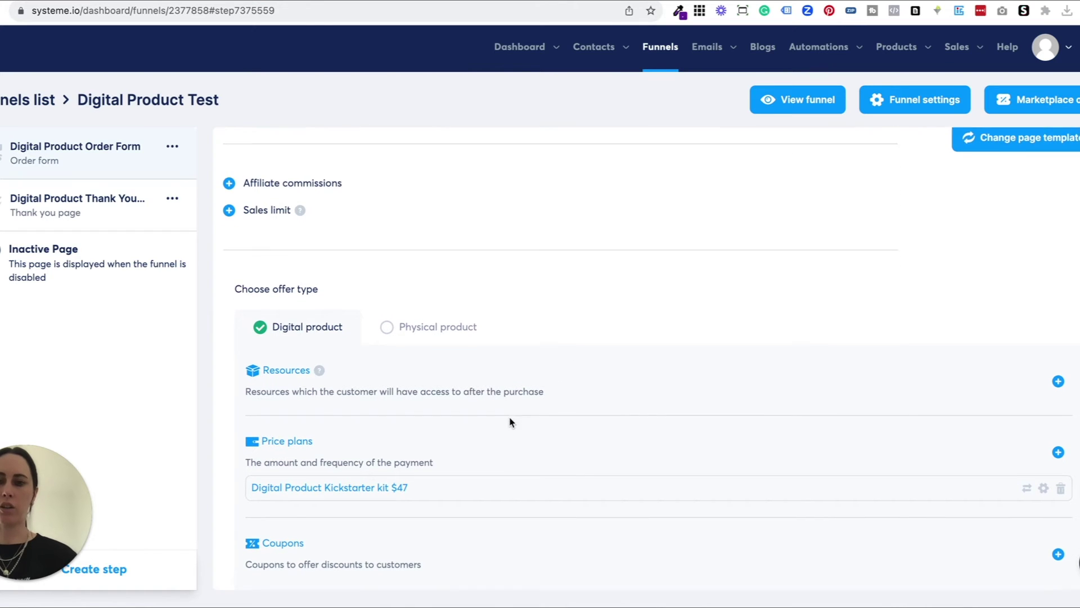
{"action": "scroll", "coordinate": [412, 492], "scroll_direction": "up", "scroll_amount": 2}
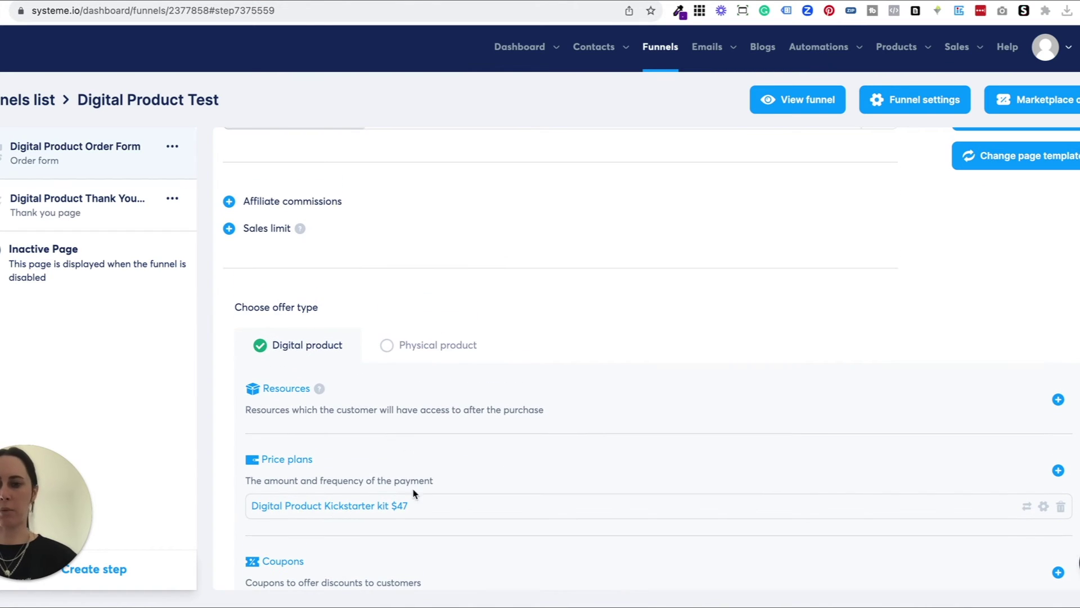
Delete the Kickstarter kit $47 price plan and start adding a new one
{"action": "left_click", "coordinate": [1061, 506]}
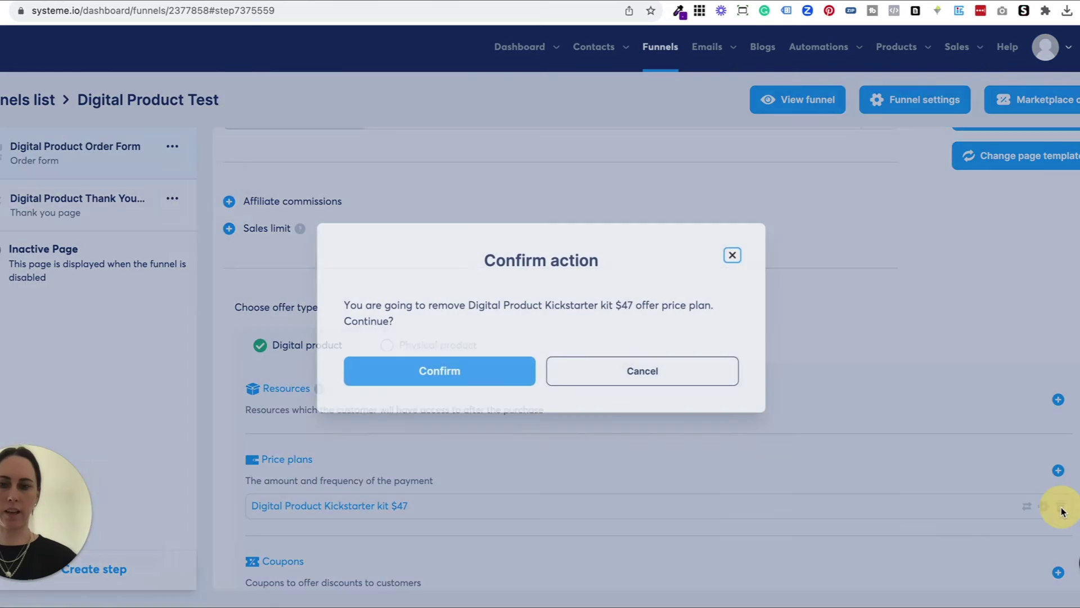
{"action": "left_click", "coordinate": [487, 366]}
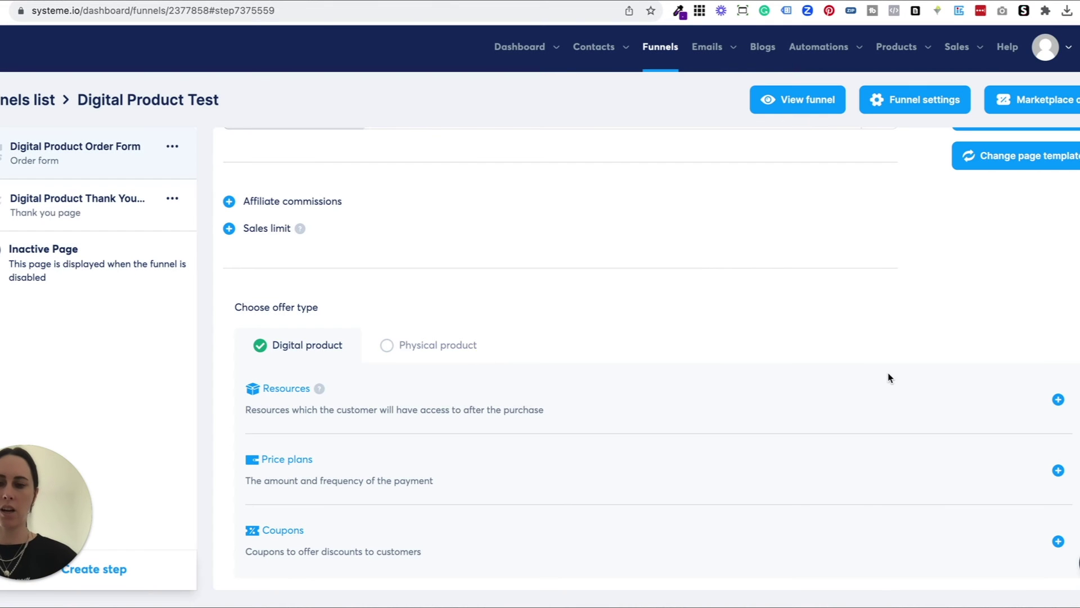
{"action": "left_click", "coordinate": [1058, 470]}
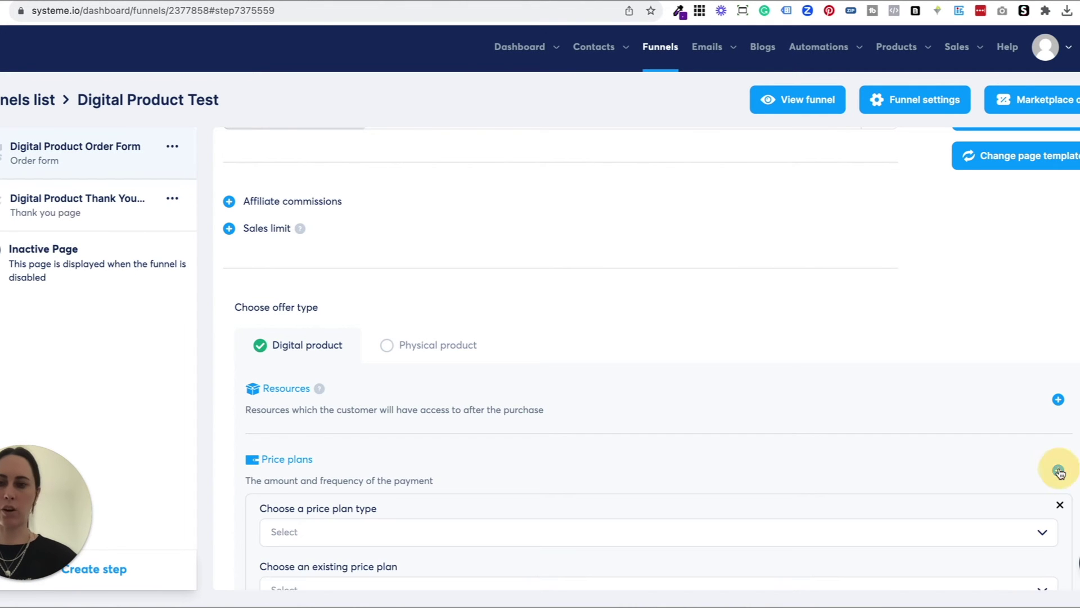
{"action": "scroll", "coordinate": [656, 402], "scroll_direction": "down", "scroll_amount": 2}
{"action": "scroll", "coordinate": [518, 393], "scroll_direction": "up", "scroll_amount": 1}
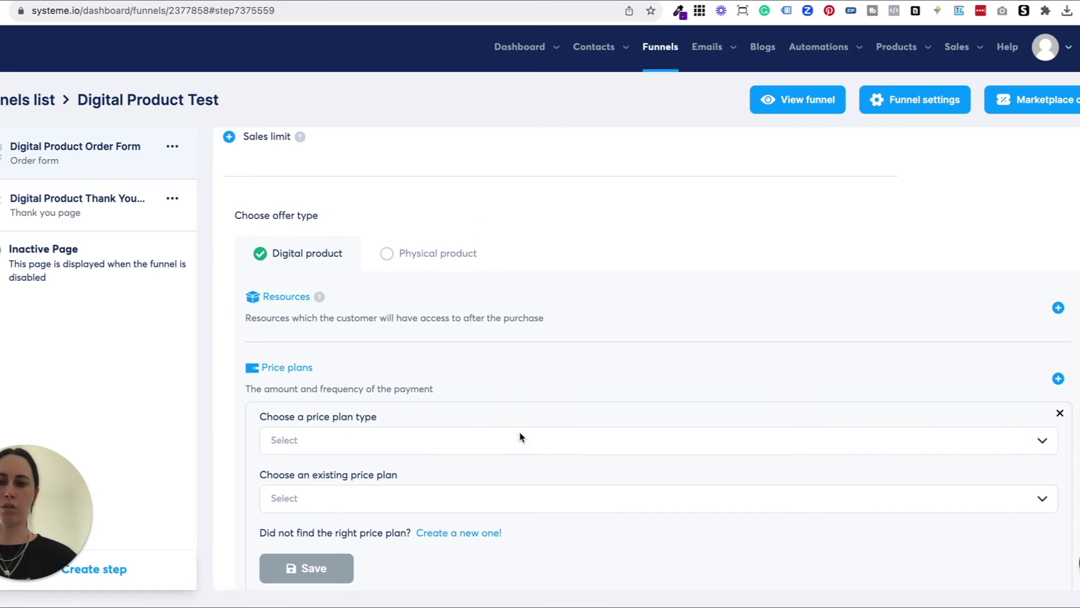
Choose One-time payment as the plan type and open a blank new price plan form
{"action": "left_click", "coordinate": [520, 438]}
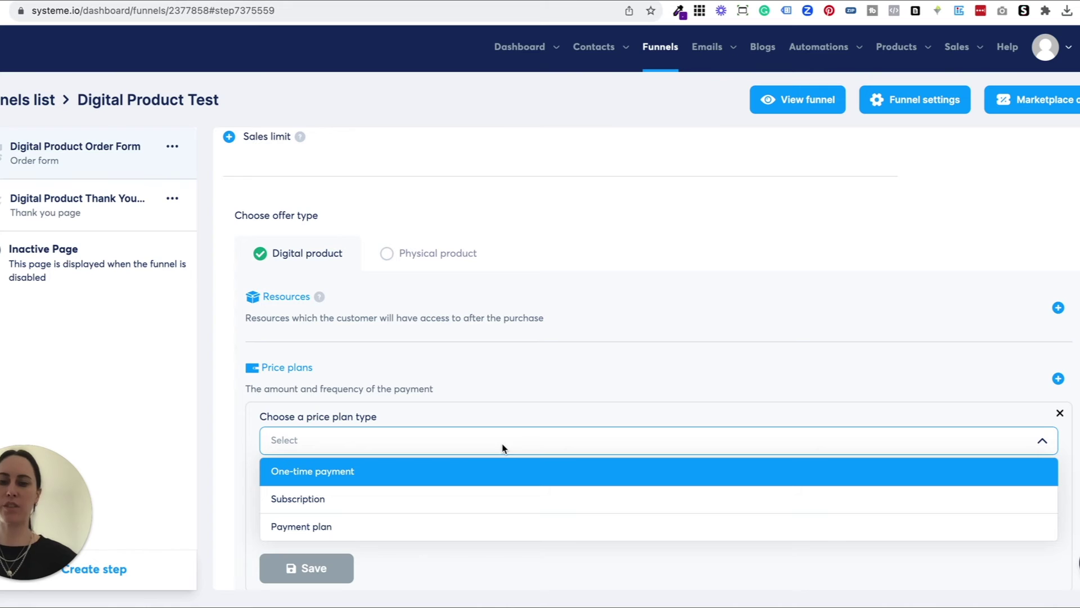
{"action": "left_click", "coordinate": [468, 471]}
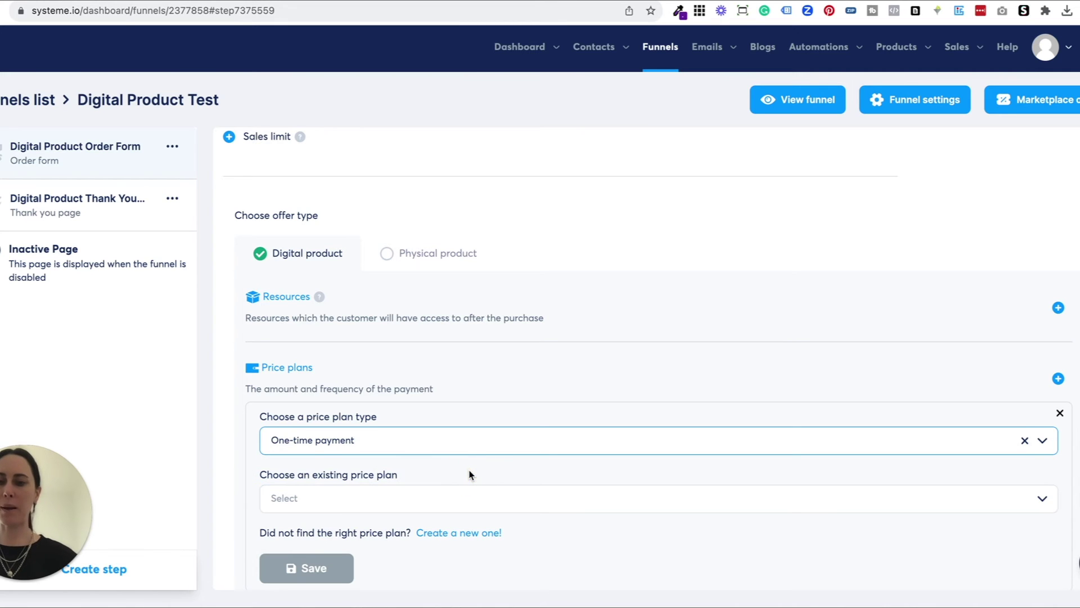
{"action": "scroll", "coordinate": [469, 472], "scroll_direction": "down", "scroll_amount": 1}
{"action": "scroll", "coordinate": [428, 450], "scroll_direction": "down", "scroll_amount": 1}
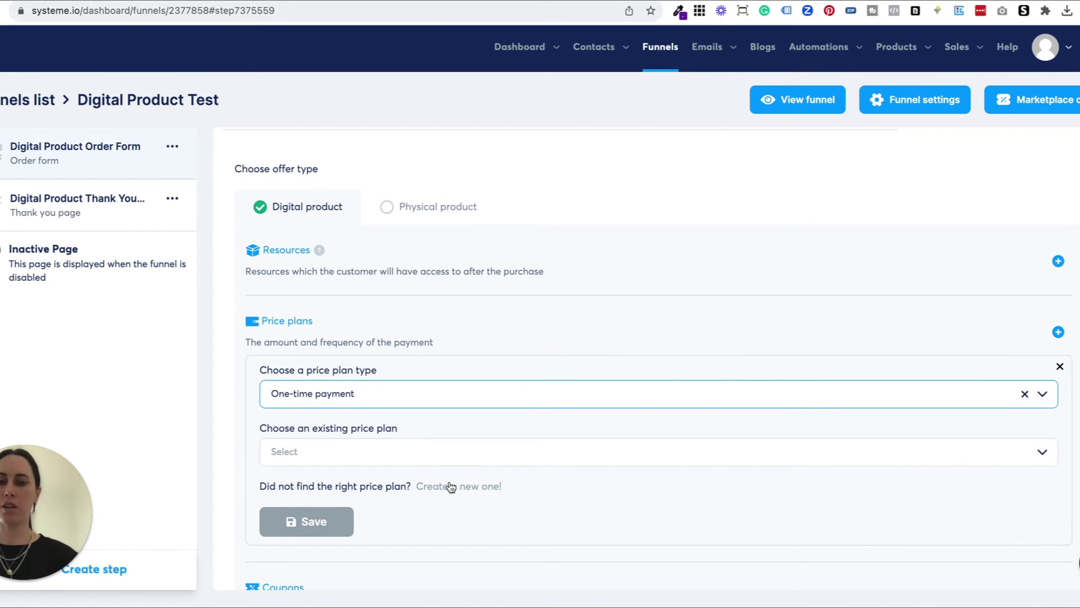
{"action": "left_click", "coordinate": [162, 13]}
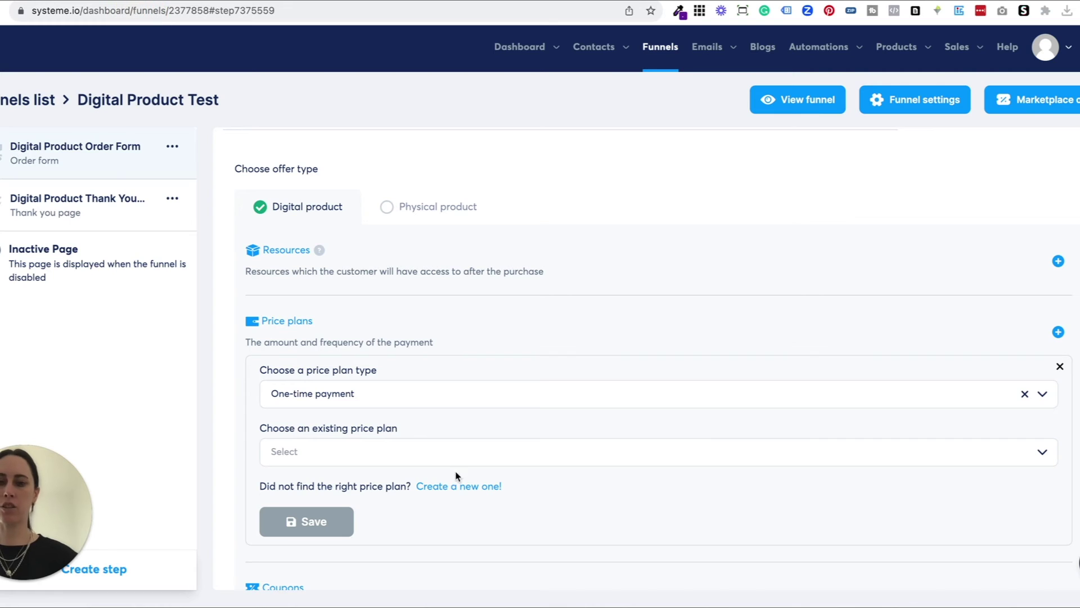
{"action": "left_click", "coordinate": [471, 487]}
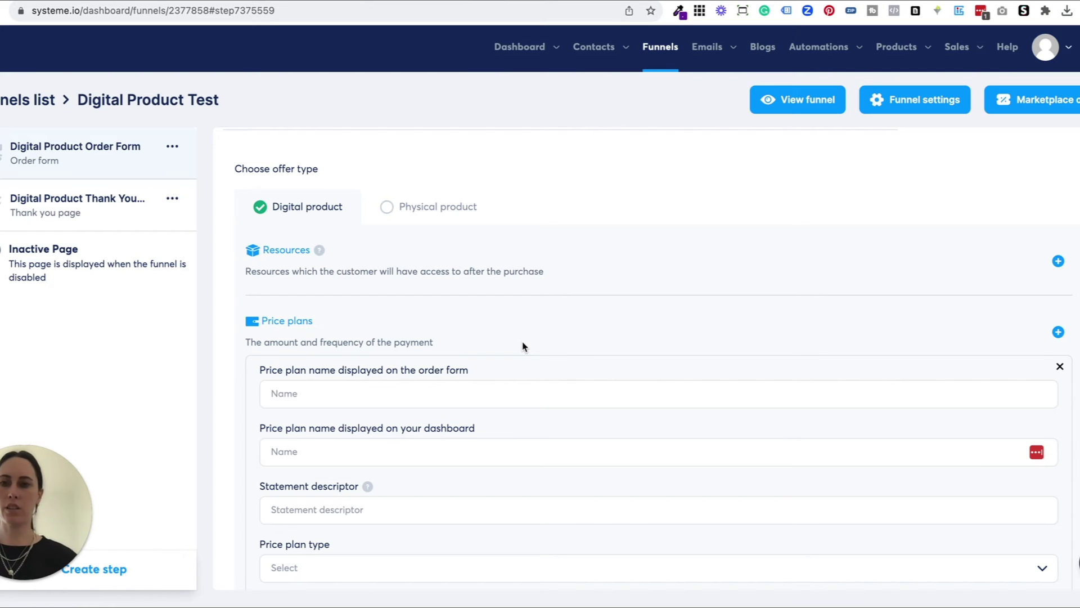
Name the price plan 'Digital Product' for both the order form and the dashboard
{"action": "scroll", "coordinate": [522, 346], "scroll_direction": "down", "scroll_amount": 1}
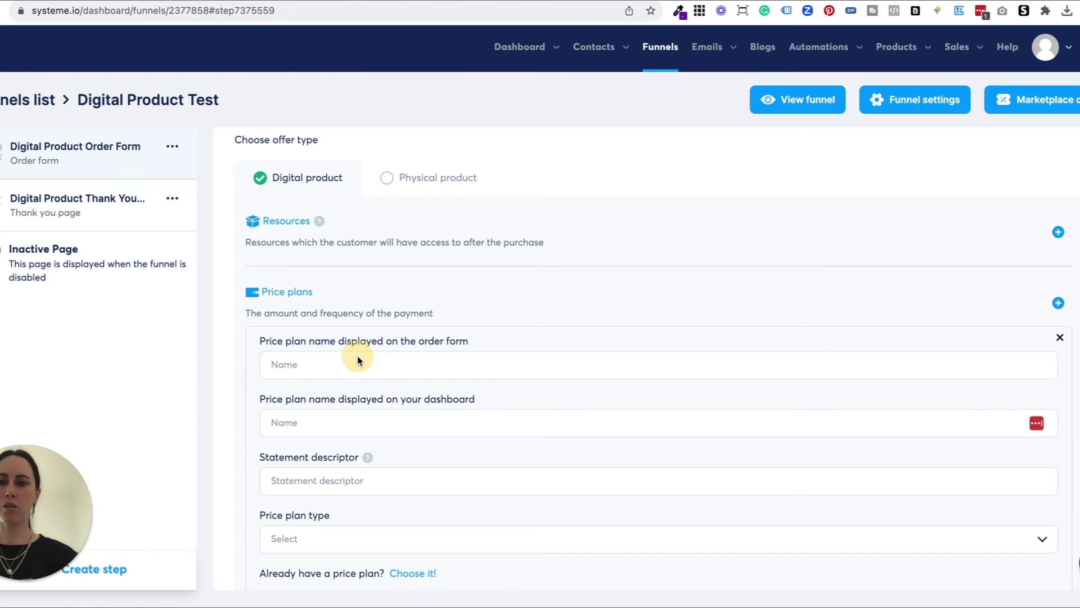
{"action": "left_click", "coordinate": [370, 363]}
{"action": "type", "text": "Digital"}
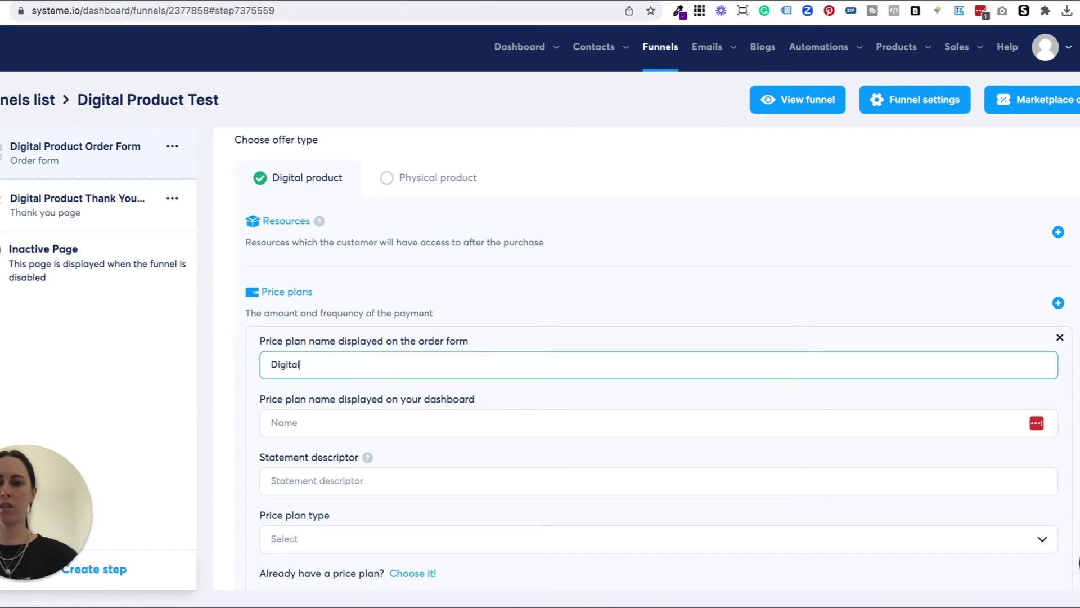
{"action": "type", "text": " Product"}
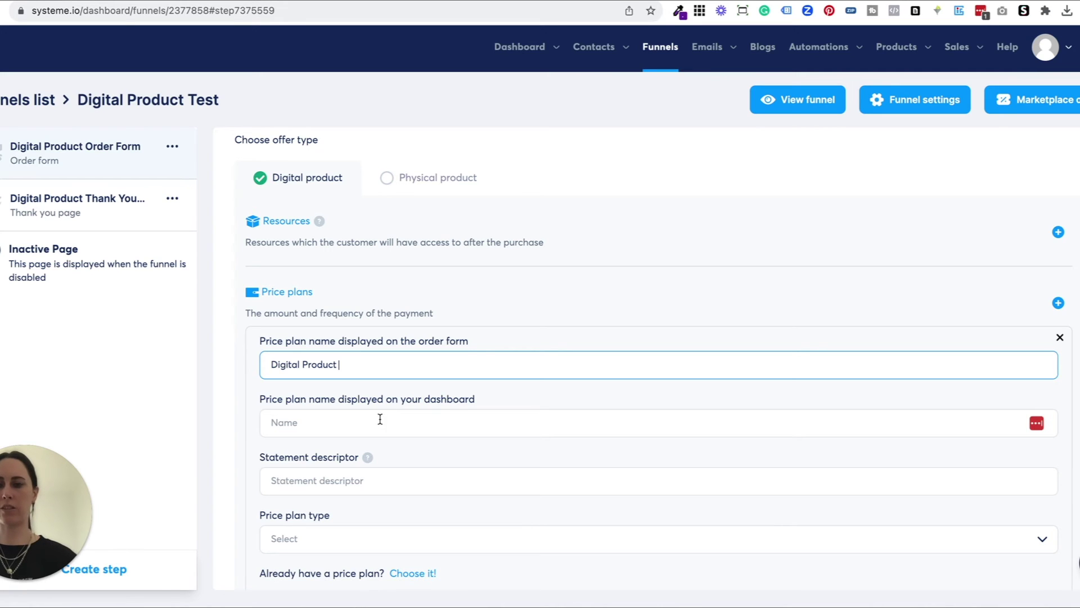
{"action": "left_click_drag", "start_coordinate": [487, 403], "coordinate": [272, 363]}
{"action": "key", "text": "ctrl+c"}
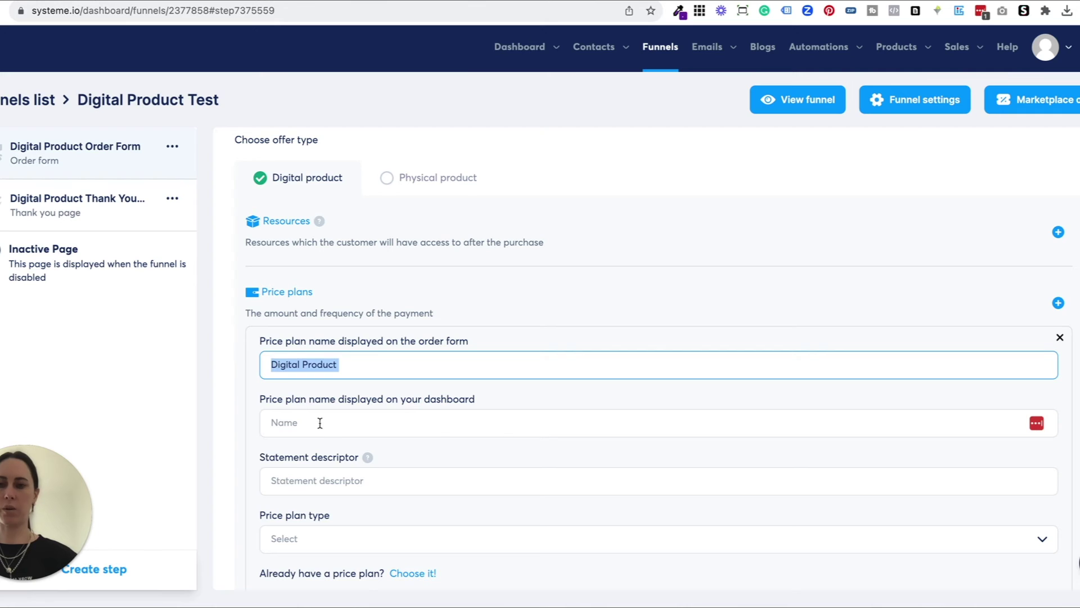
{"action": "left_click", "coordinate": [329, 426]}
{"action": "key", "text": "ctrl+v"}
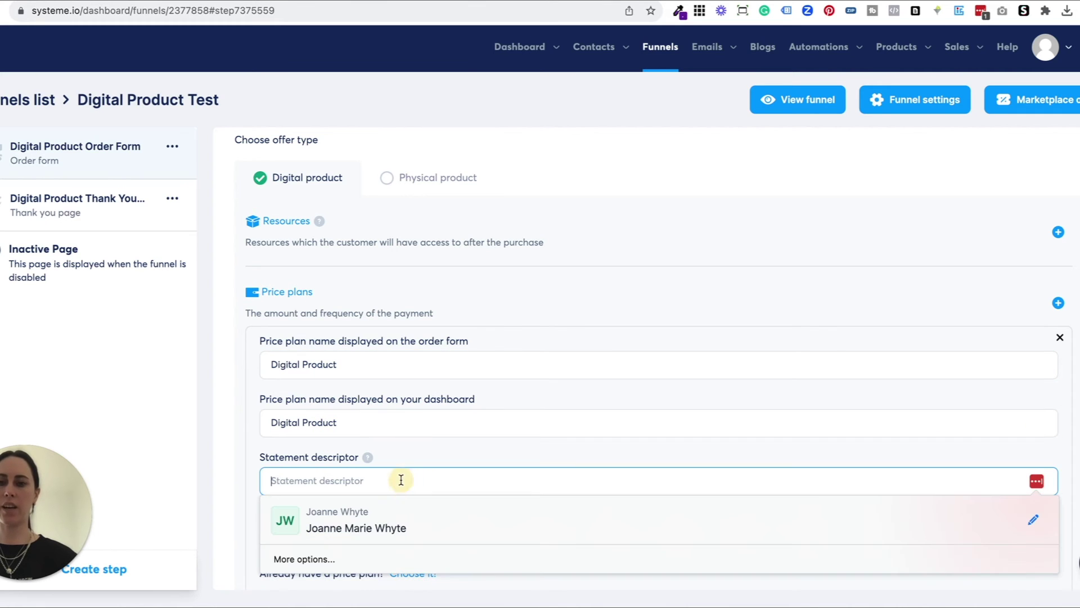
Set the statement descriptor to 'Digital Product PDF Ebook Canva Template'
{"action": "left_click", "coordinate": [402, 478]}
{"action": "key", "text": "ctrl+v"}
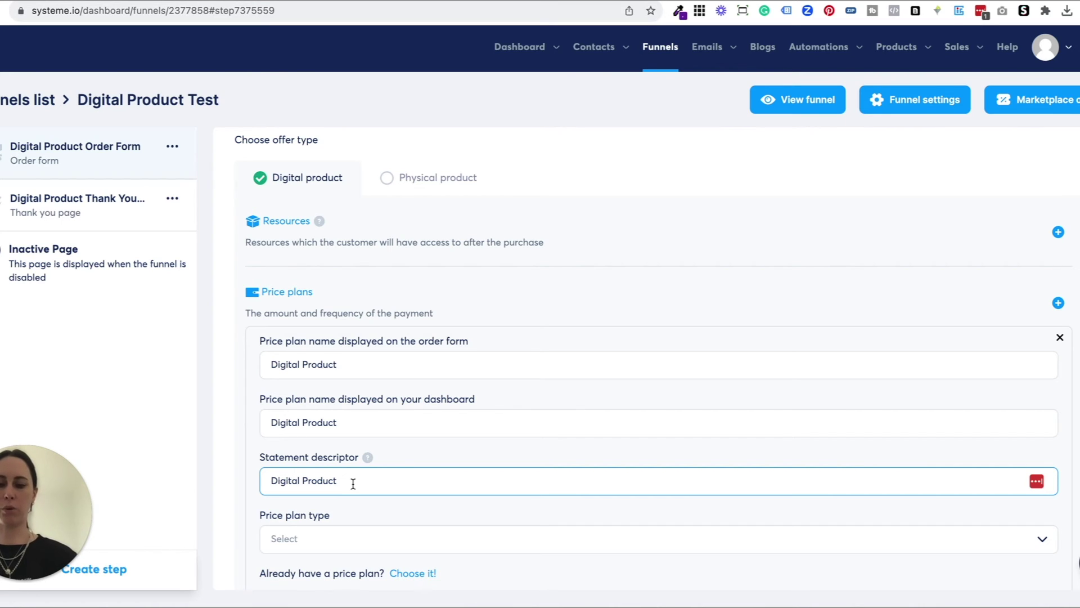
{"action": "type", "text": "PDF Ebo"}
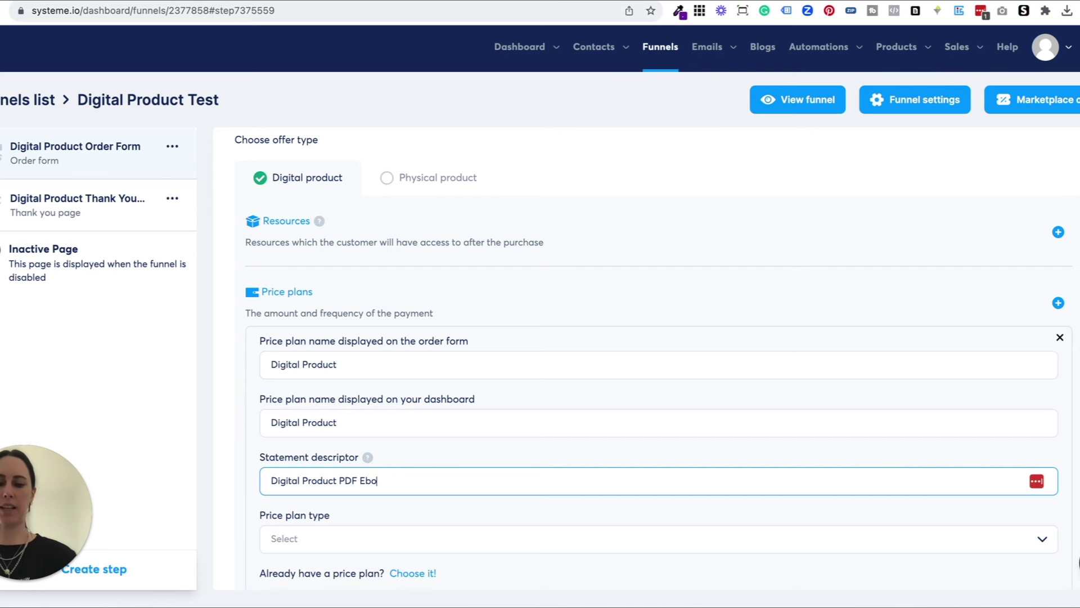
{"action": "type", "text": "ok Canva Template"}
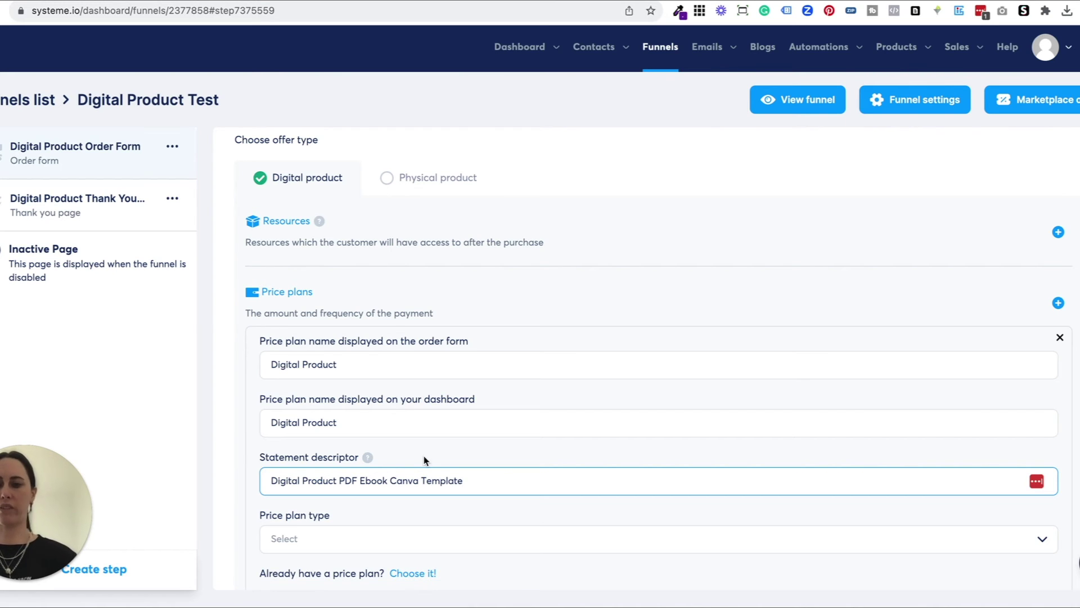
{"action": "scroll", "coordinate": [424, 456], "scroll_direction": "down", "scroll_amount": 2}
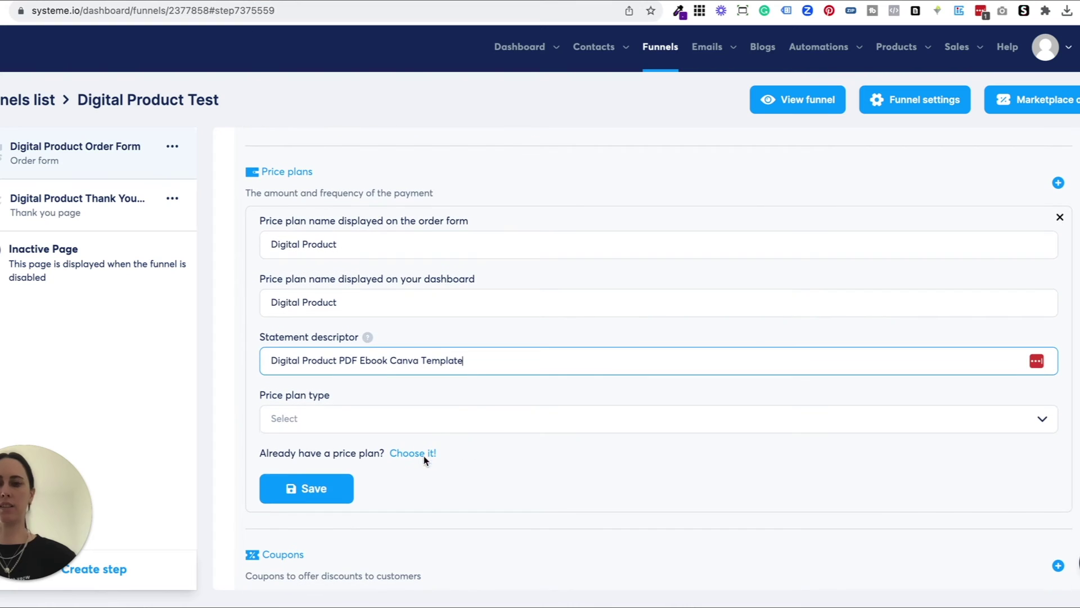
Make the Digital Product plan a one-time payment with a payment amount of 67 usd
{"action": "left_click", "coordinate": [532, 423]}
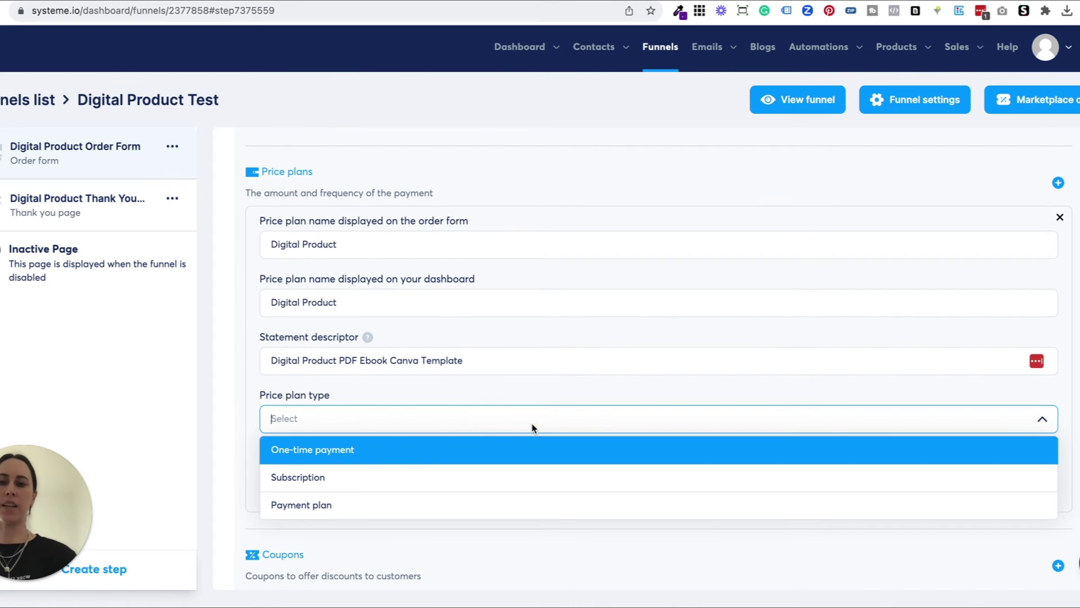
{"action": "left_click", "coordinate": [353, 454]}
{"action": "left_click", "coordinate": [332, 472]}
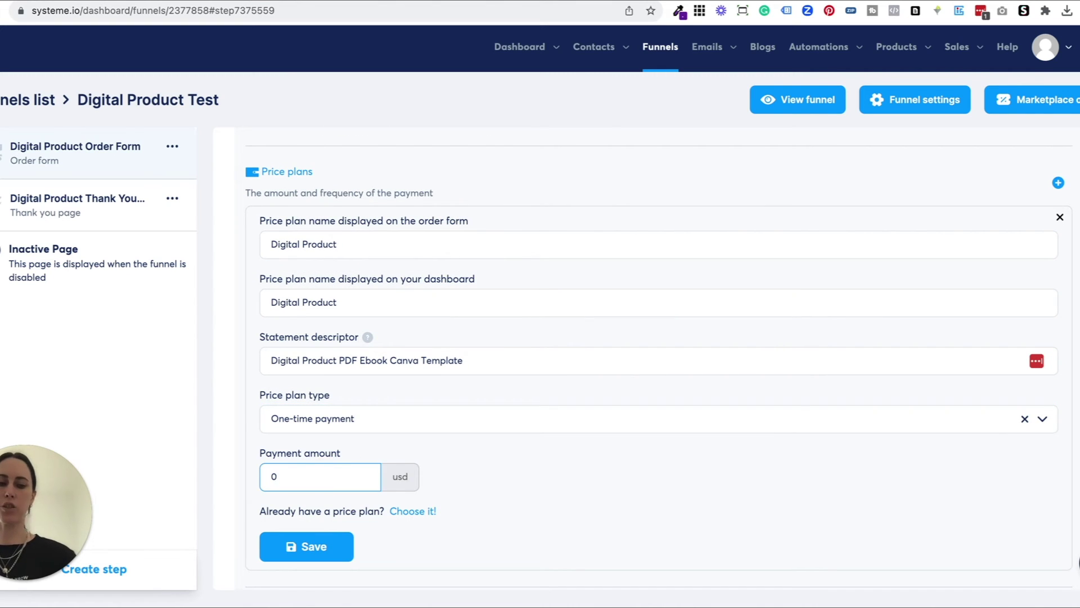
{"action": "type", "text": "67"}
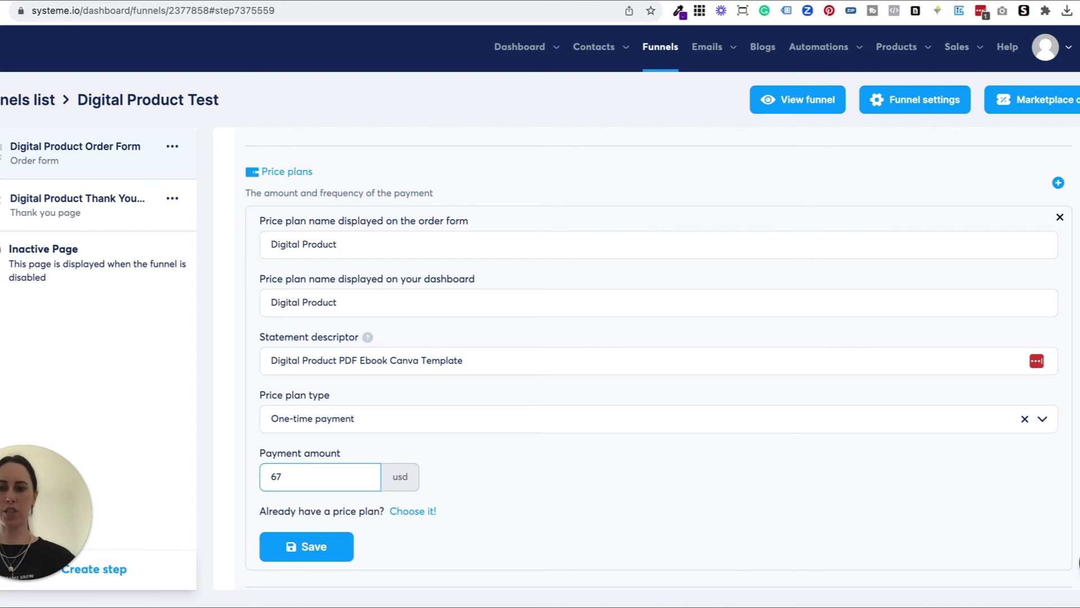
{"action": "left_click", "coordinate": [315, 471]}
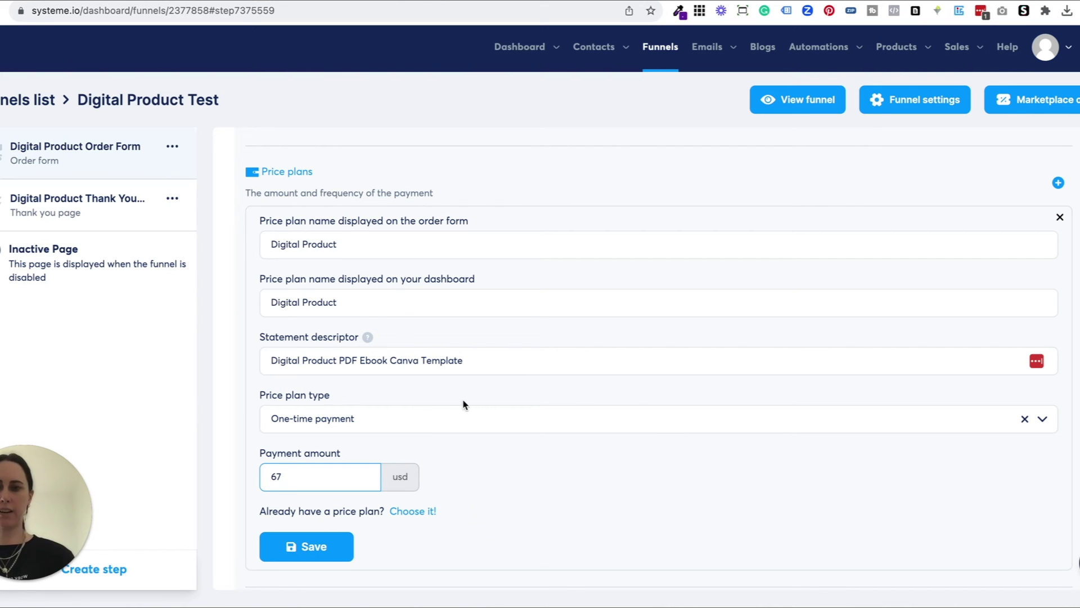
{"action": "left_click", "coordinate": [517, 507]}
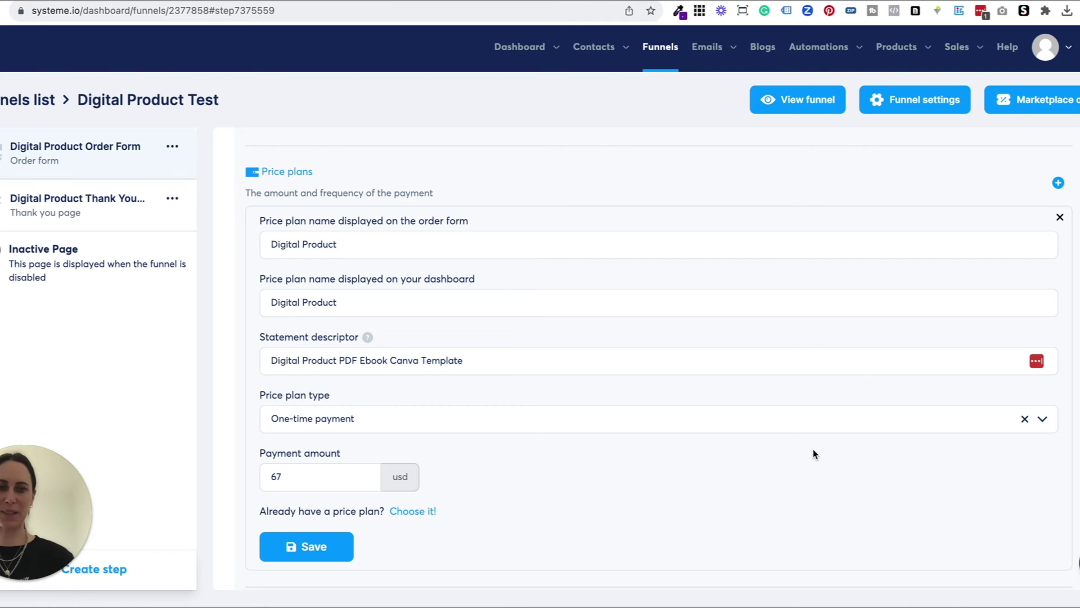
Switch to choosing an existing price plan and set its type to one-time payment
{"action": "scroll", "coordinate": [848, 450], "scroll_direction": "up", "scroll_amount": 1}
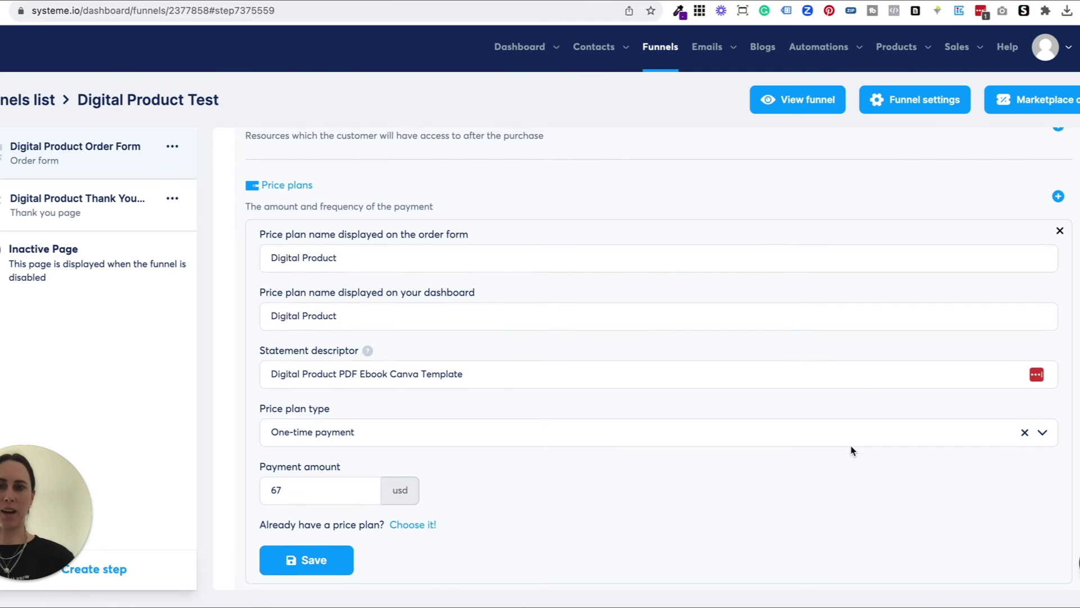
{"action": "left_click", "coordinate": [425, 533]}
{"action": "scroll", "coordinate": [417, 393], "scroll_direction": "down", "scroll_amount": 5}
{"action": "scroll", "coordinate": [416, 408], "scroll_direction": "down", "scroll_amount": 3}
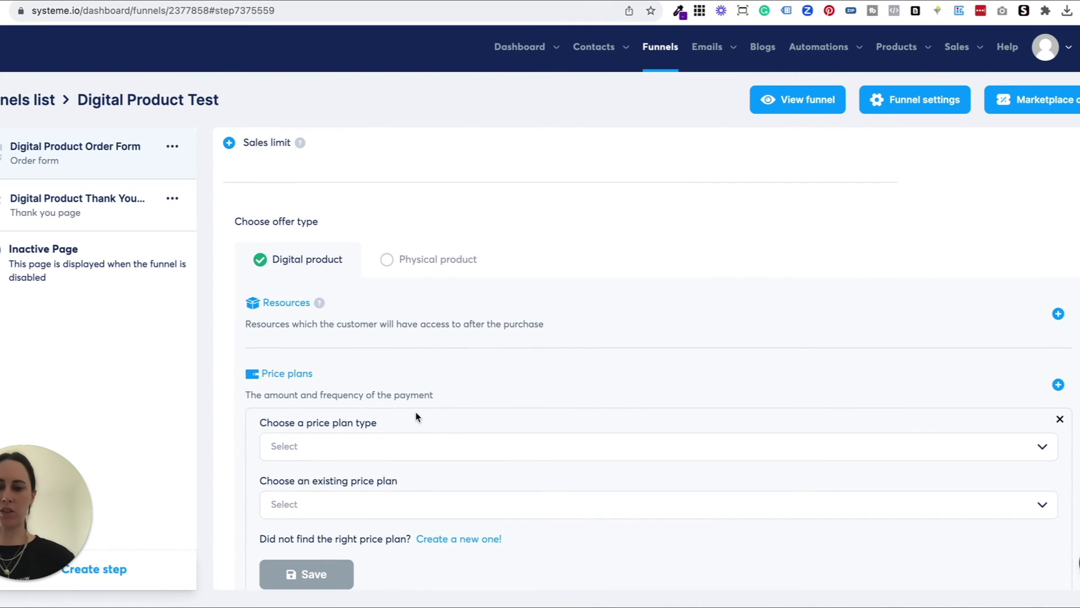
{"action": "left_click", "coordinate": [441, 440]}
{"action": "left_click", "coordinate": [403, 476]}
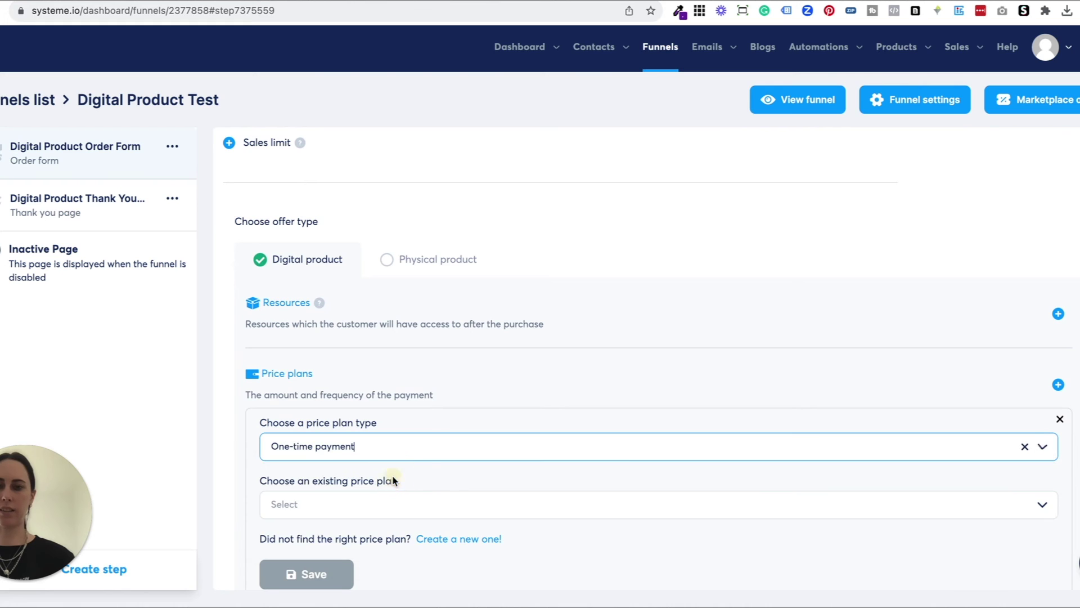
Attach the Digital Product Kickstarter Kit $67 plan to the order form and save the step
{"action": "left_click", "coordinate": [412, 504]}
{"action": "scroll", "coordinate": [413, 504], "scroll_direction": "down", "scroll_amount": 2}
{"action": "left_click", "coordinate": [423, 517]}
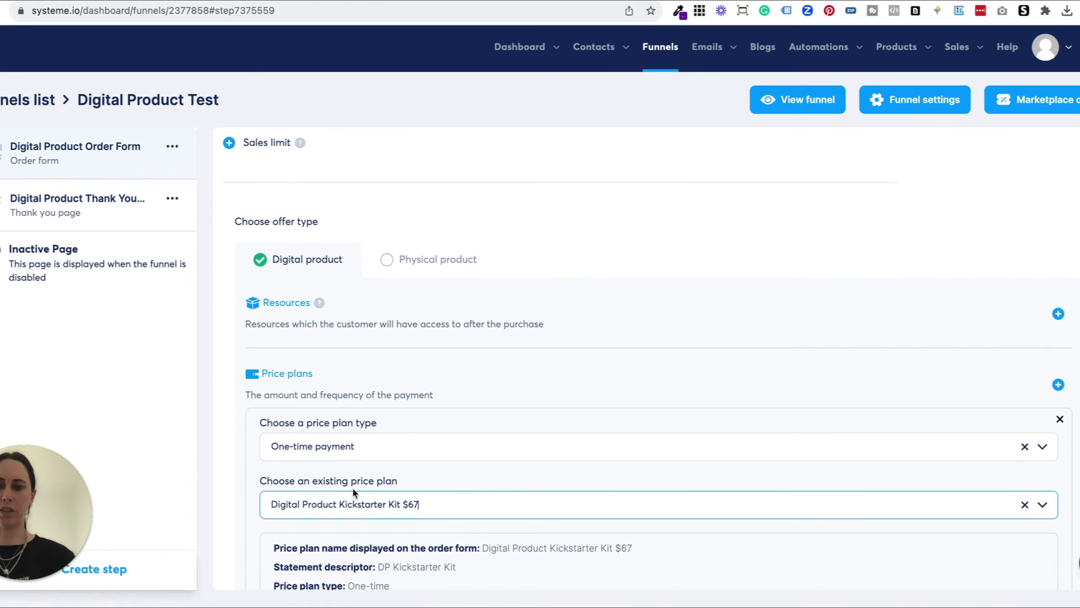
{"action": "scroll", "coordinate": [401, 424], "scroll_direction": "down", "scroll_amount": 3}
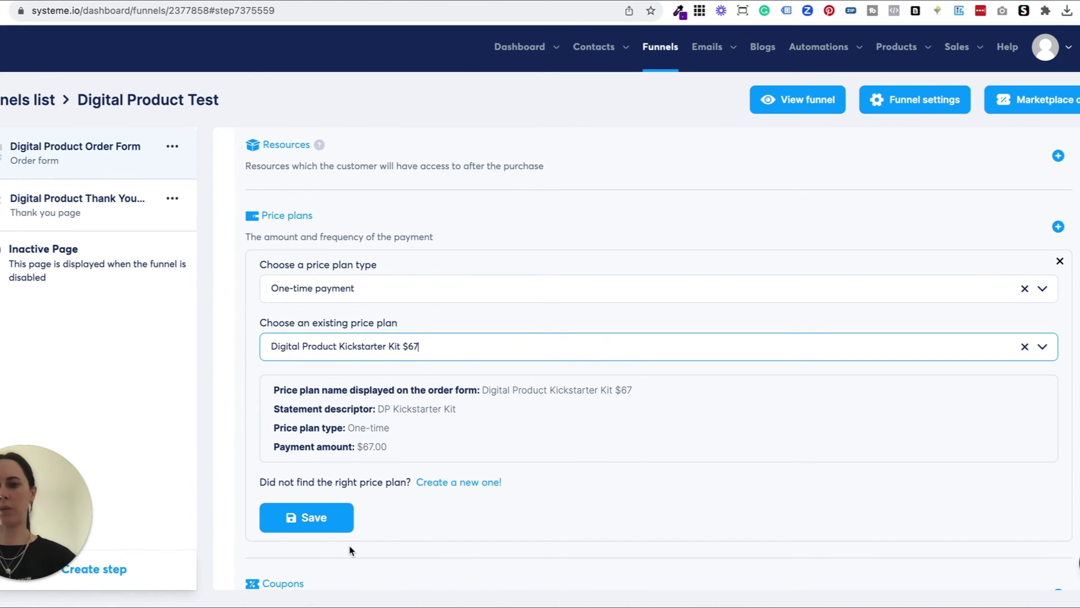
{"action": "left_click", "coordinate": [335, 518]}
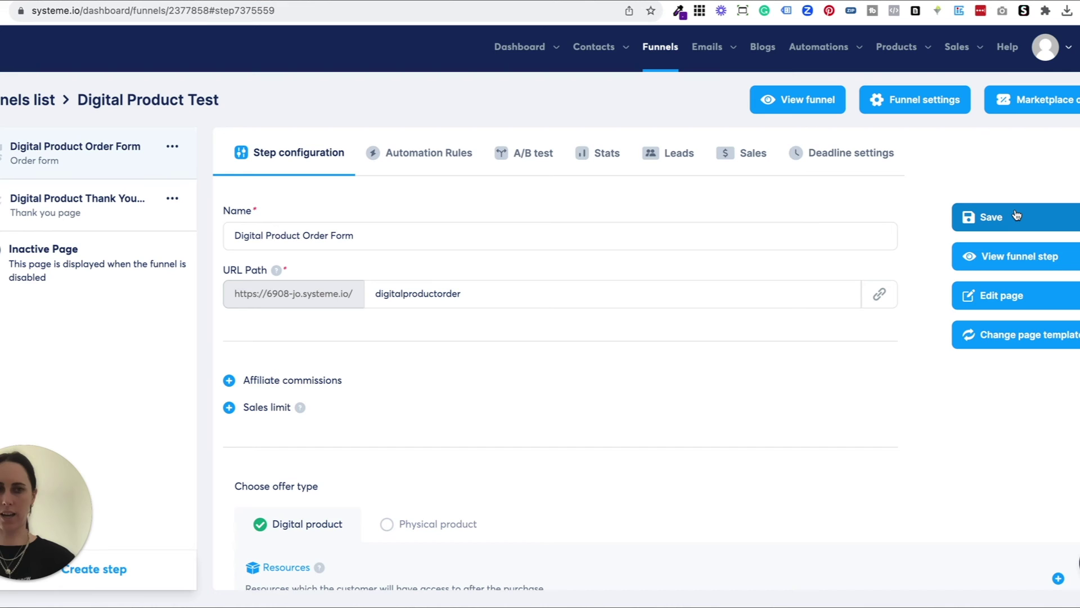
{"action": "scroll", "coordinate": [559, 465], "scroll_direction": "down", "scroll_amount": 5}
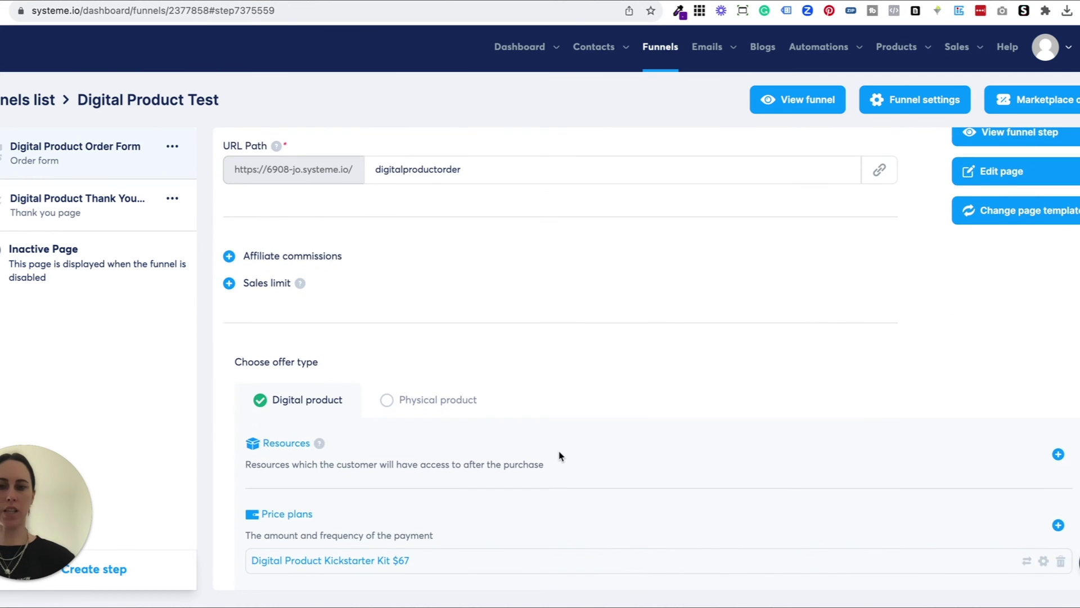
{"action": "scroll", "coordinate": [596, 398], "scroll_direction": "up", "scroll_amount": 5}
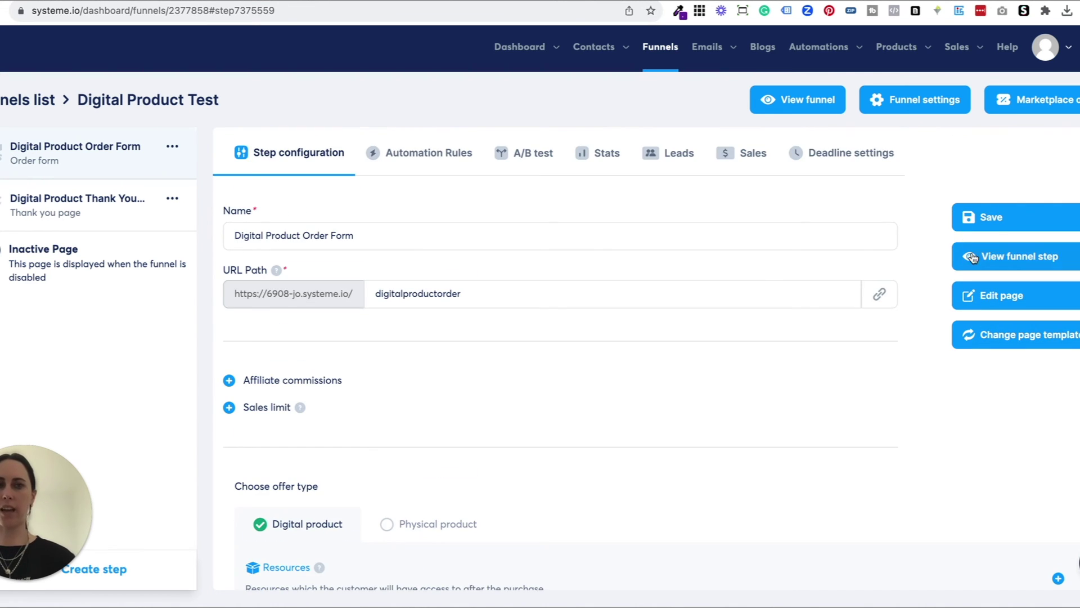
{"action": "left_click", "coordinate": [997, 218]}
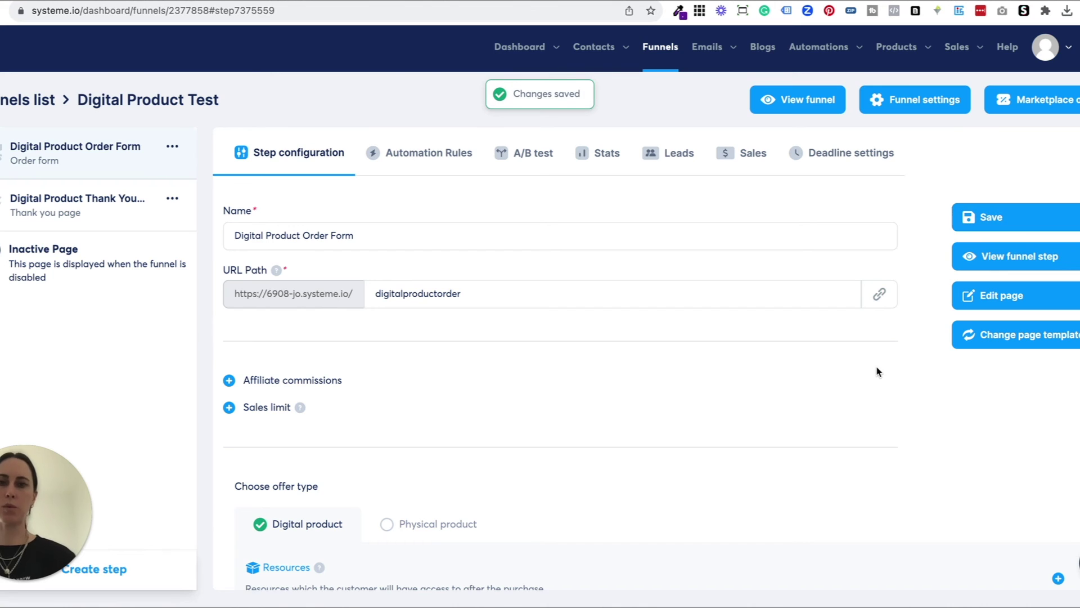
{"action": "left_click", "coordinate": [965, 258]}
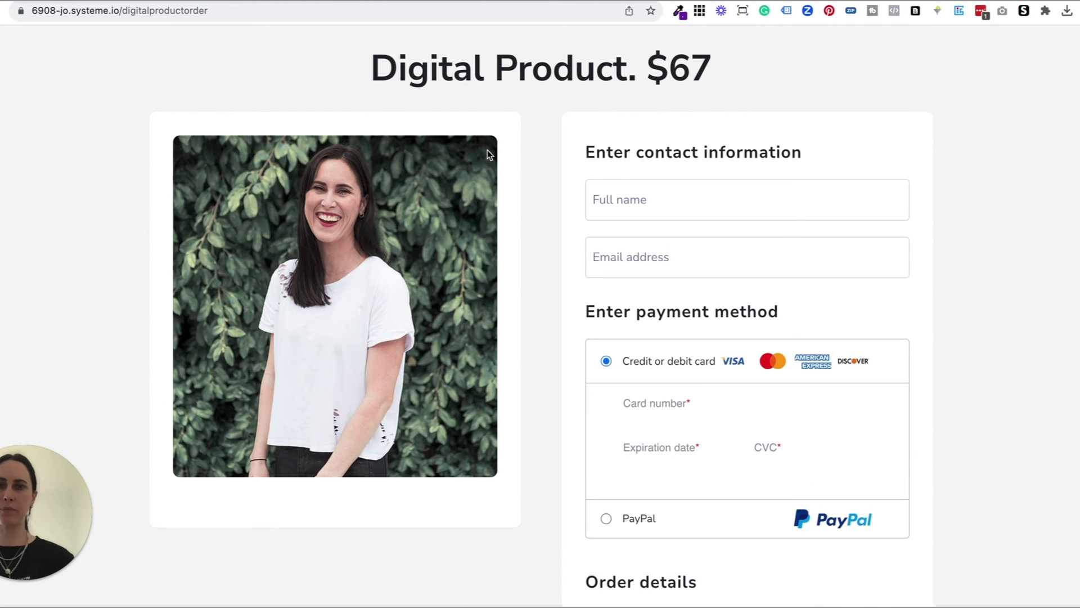
{"action": "left_click_drag", "start_coordinate": [691, 67], "coordinate": [677, 178]}
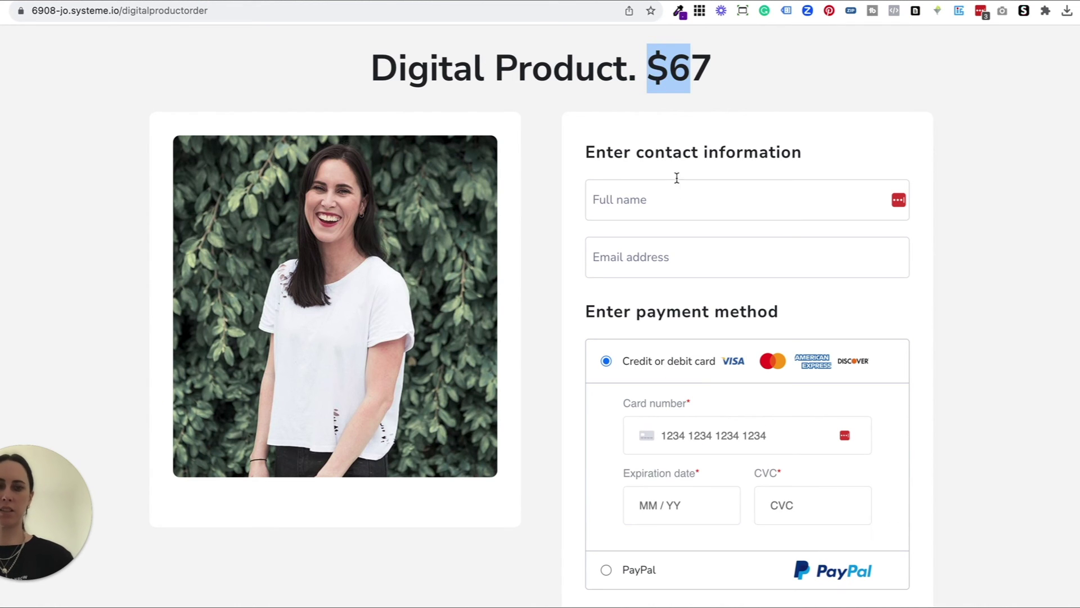
{"action": "scroll", "coordinate": [677, 191], "scroll_direction": "down", "scroll_amount": 2}
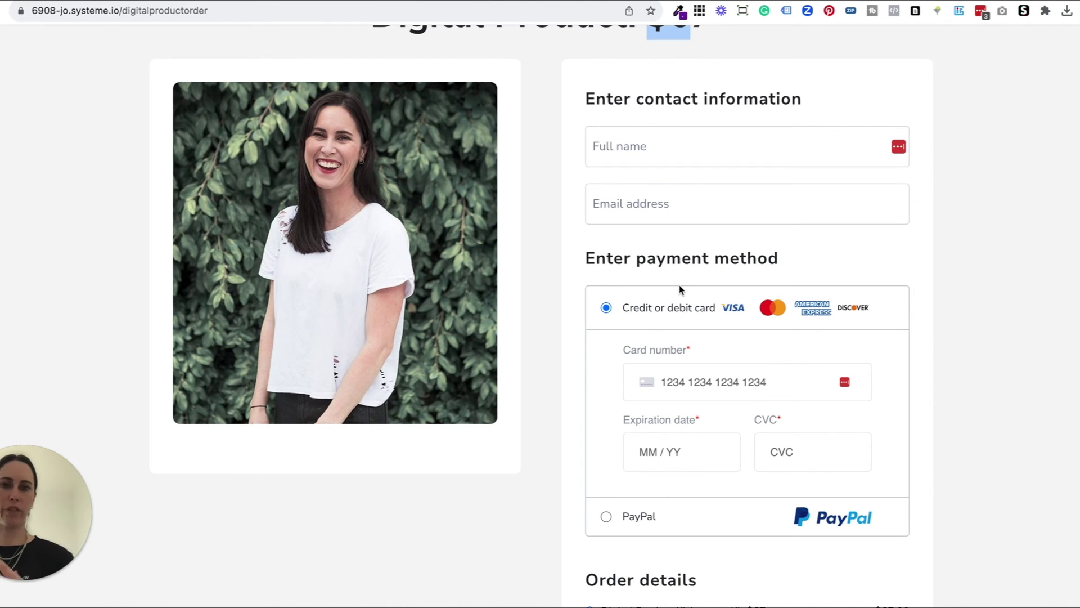
{"action": "scroll", "coordinate": [680, 287], "scroll_direction": "down", "scroll_amount": 8}
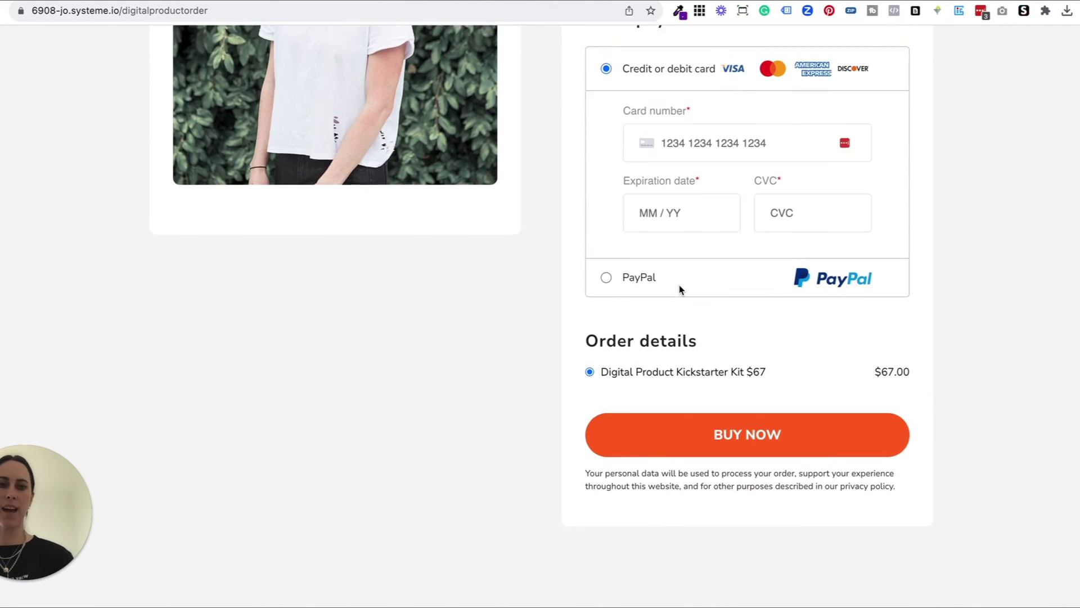
{"action": "left_click_drag", "start_coordinate": [771, 341], "coordinate": [598, 339]}
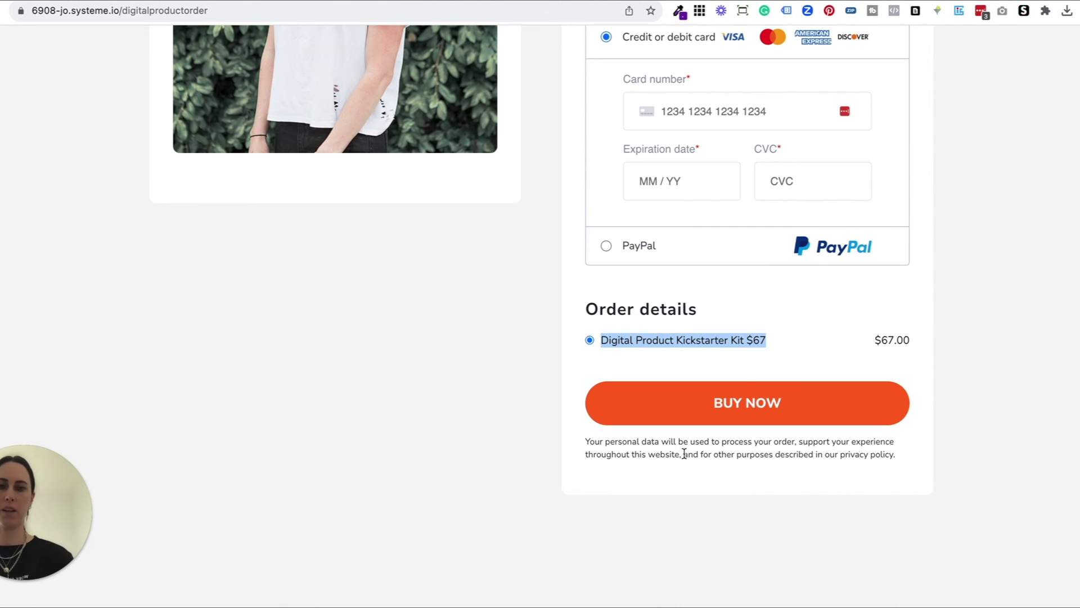
{"action": "scroll", "coordinate": [684, 452], "scroll_direction": "down", "scroll_amount": 2}
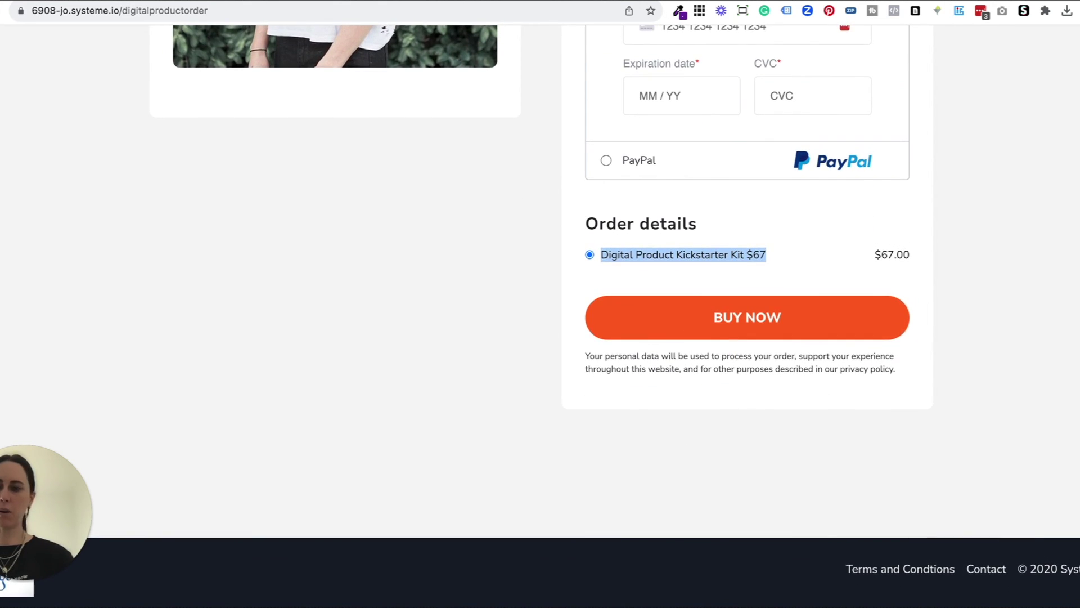
{"action": "scroll", "coordinate": [765, 380], "scroll_direction": "up", "scroll_amount": 7}
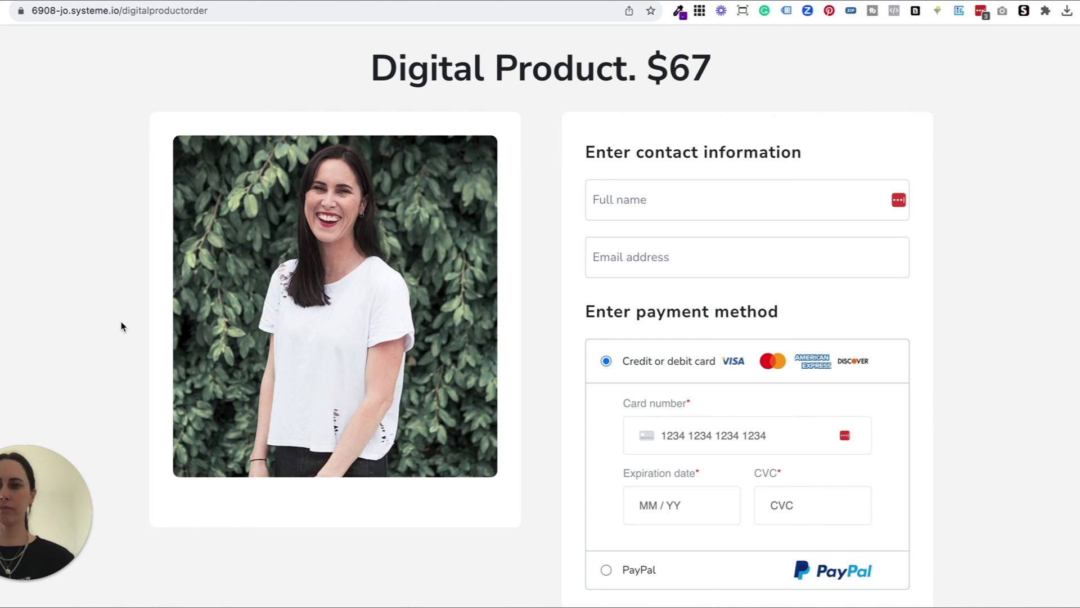
{"action": "key", "text": "ctrl+w"}
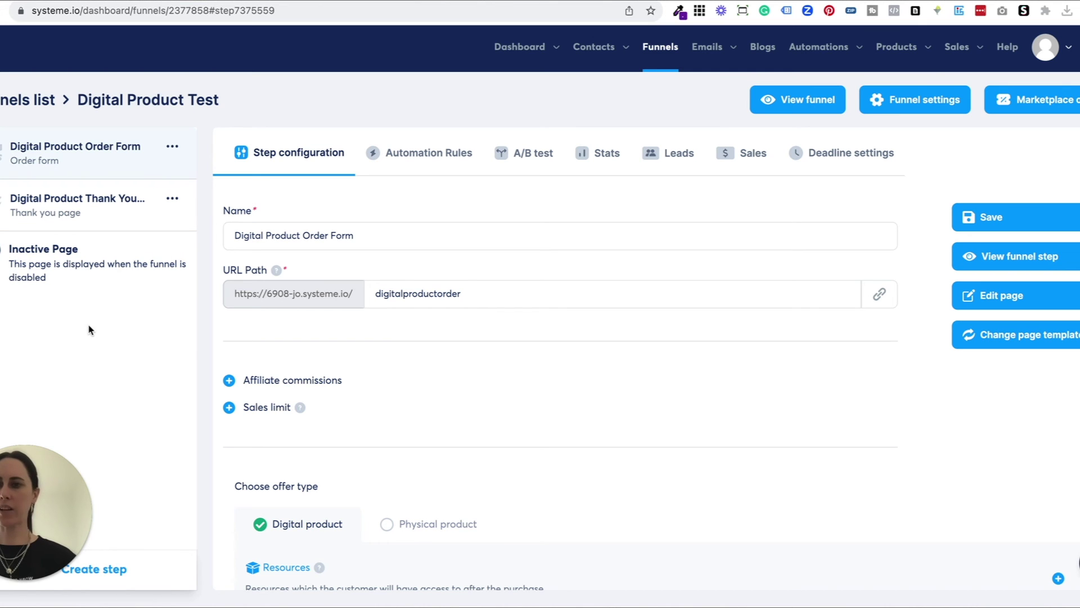
Select the Digital Product Thank You Page step and open it in the page editor
{"action": "left_click", "coordinate": [120, 201]}
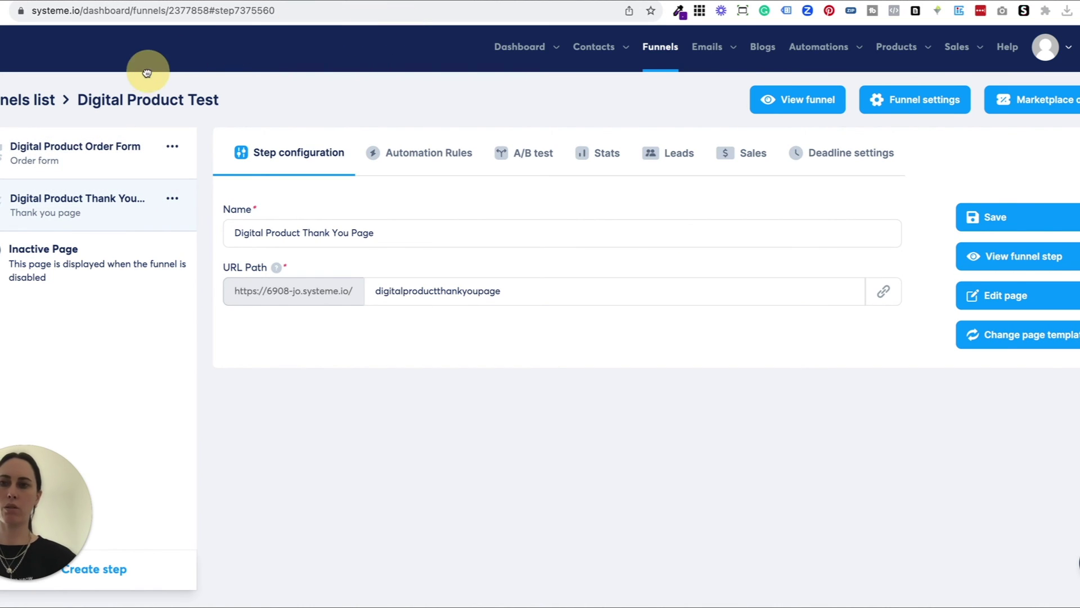
{"action": "left_click", "coordinate": [1009, 297]}
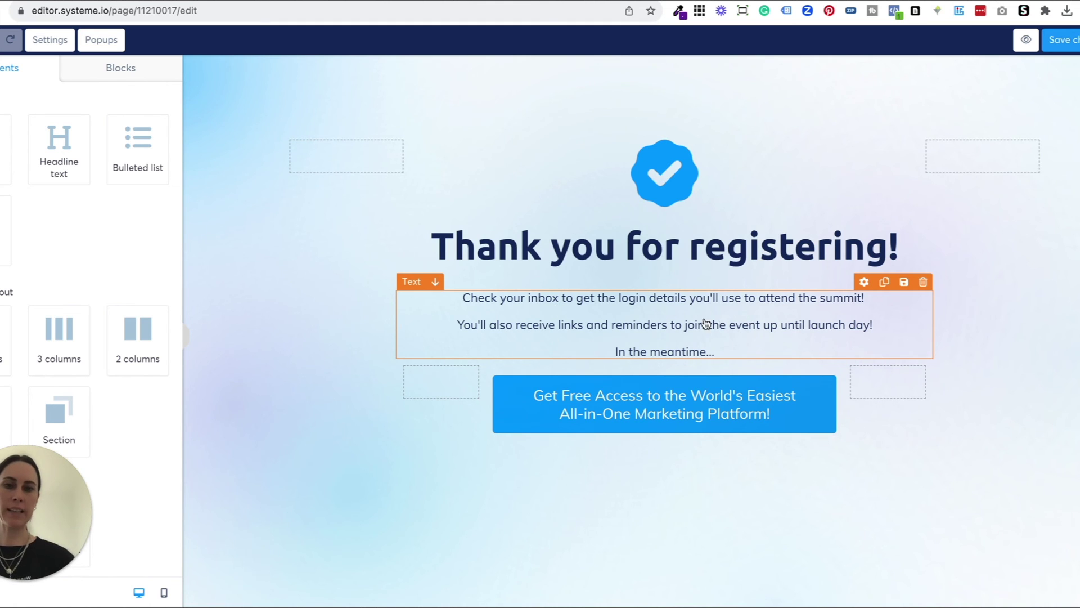
Clear the call-to-action button's link URL field completely
{"action": "left_click", "coordinate": [538, 419]}
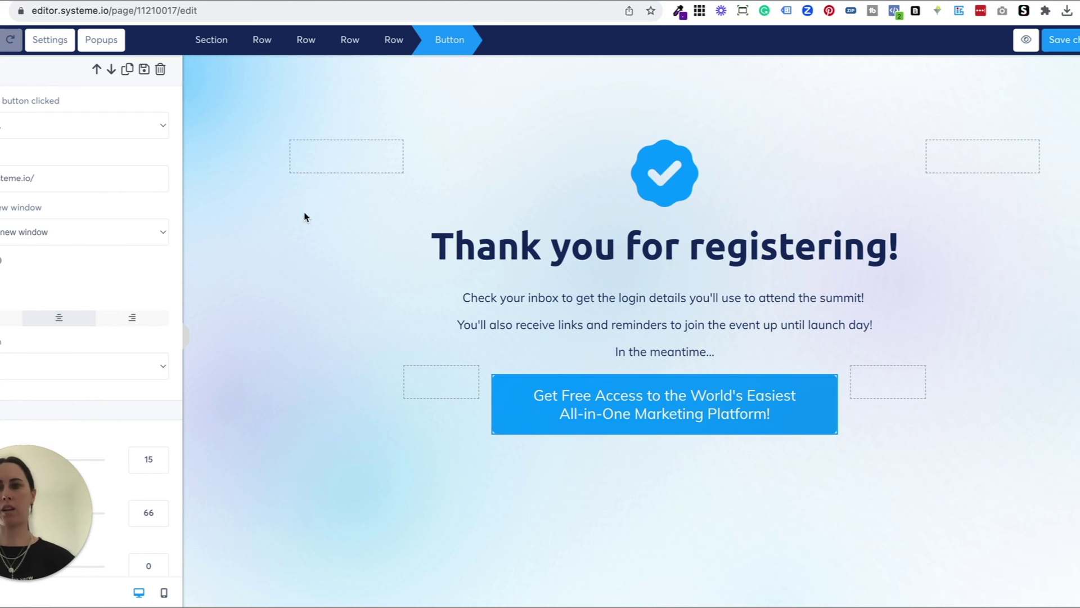
{"action": "left_click_drag", "start_coordinate": [65, 178], "coordinate": [6, 178]}
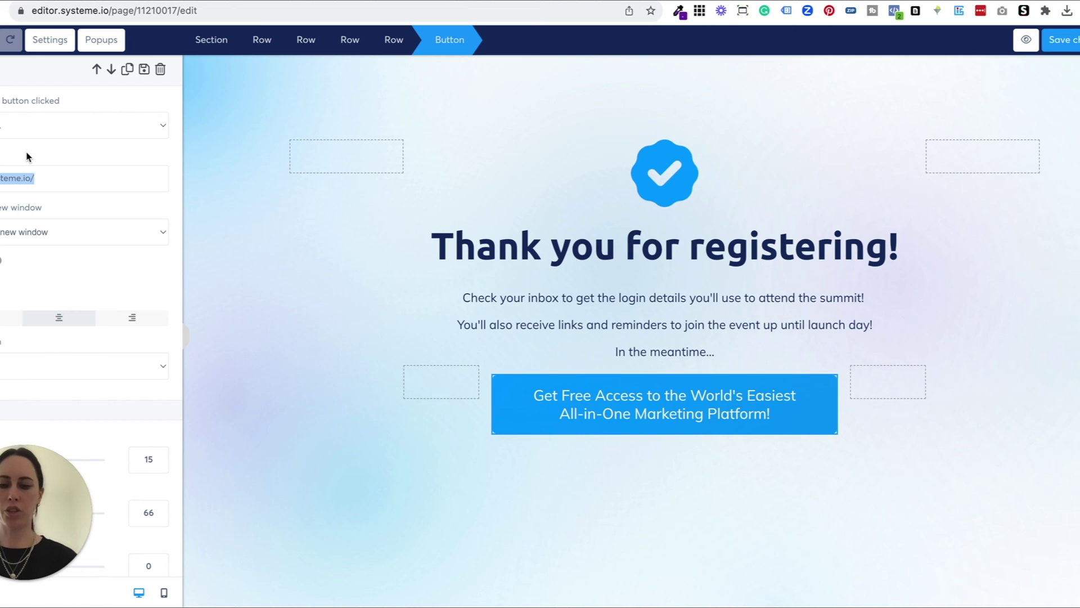
{"action": "key", "text": "BackSpace"}
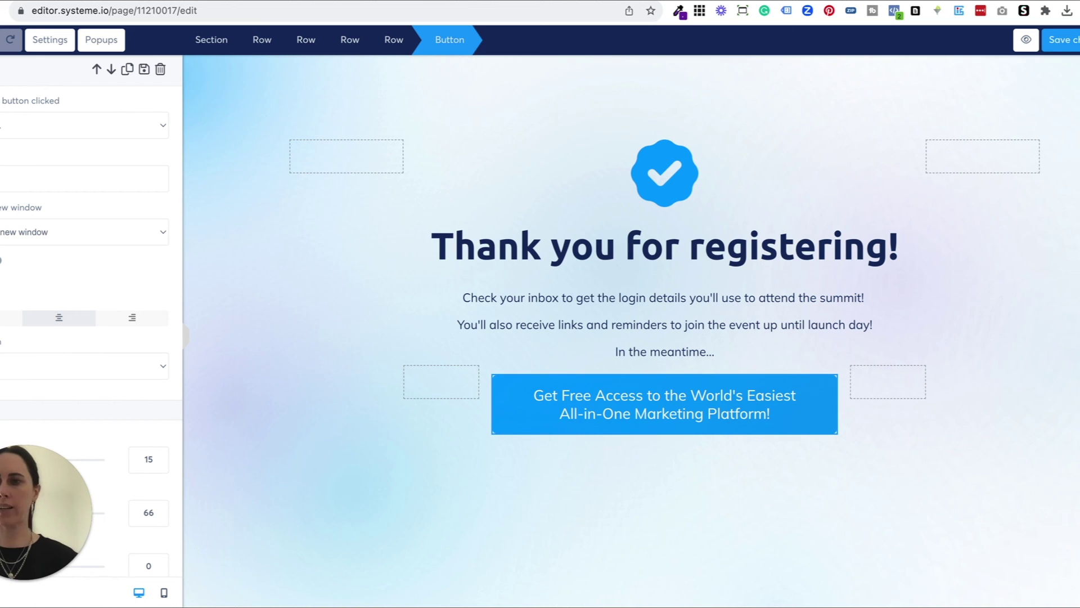
{"action": "key", "text": "BackSpace"}
{"action": "type", "text": "h"}
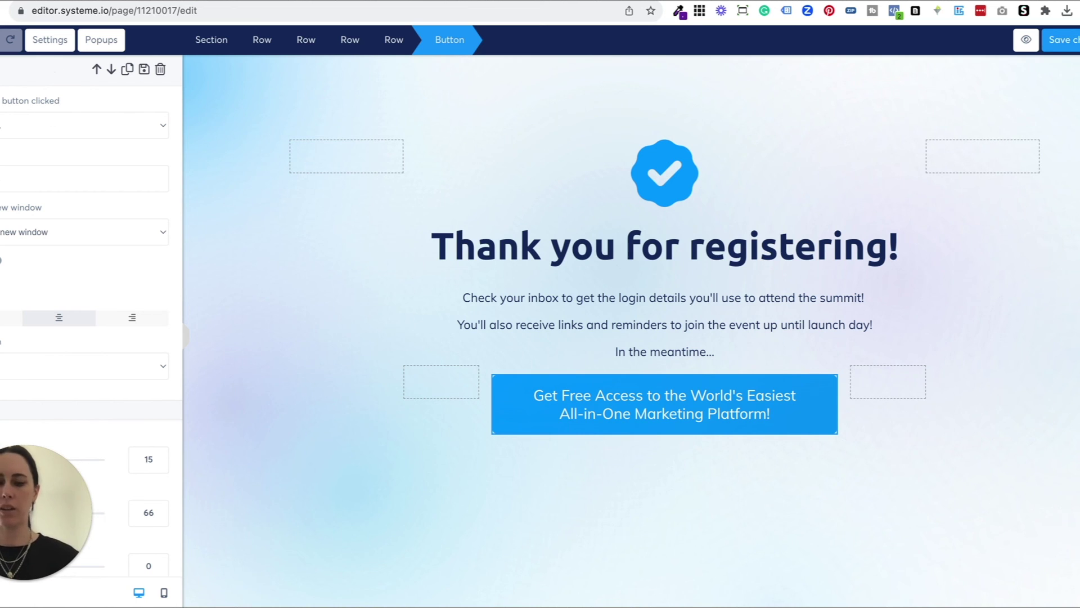
{"action": "type", "text": "Now"}
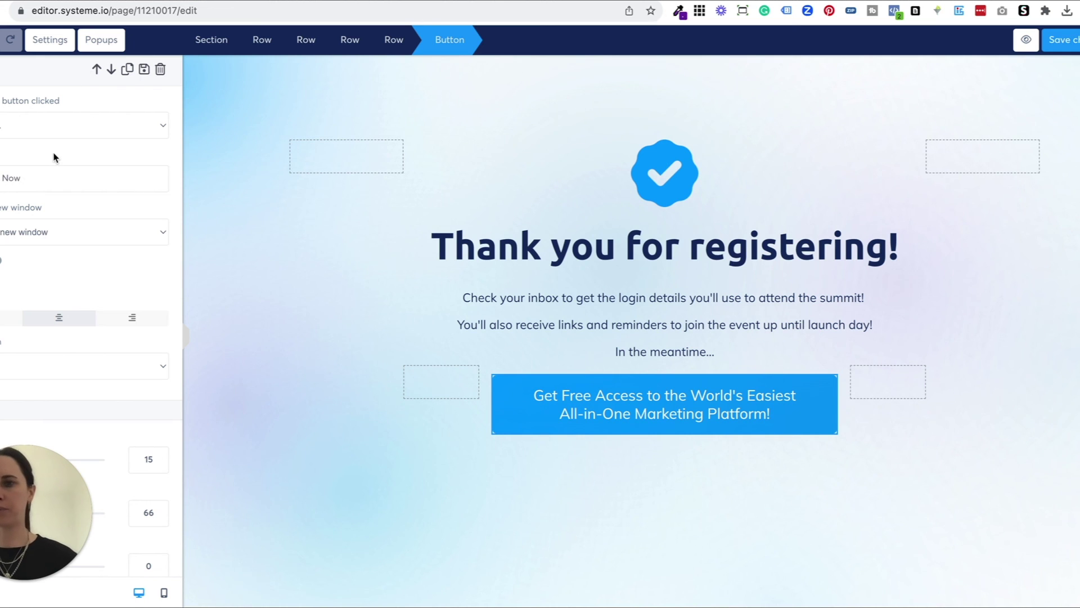
{"action": "scroll", "coordinate": [53, 157], "scroll_direction": "down", "scroll_amount": 2}
{"action": "double_click", "coordinate": [24, 101]}
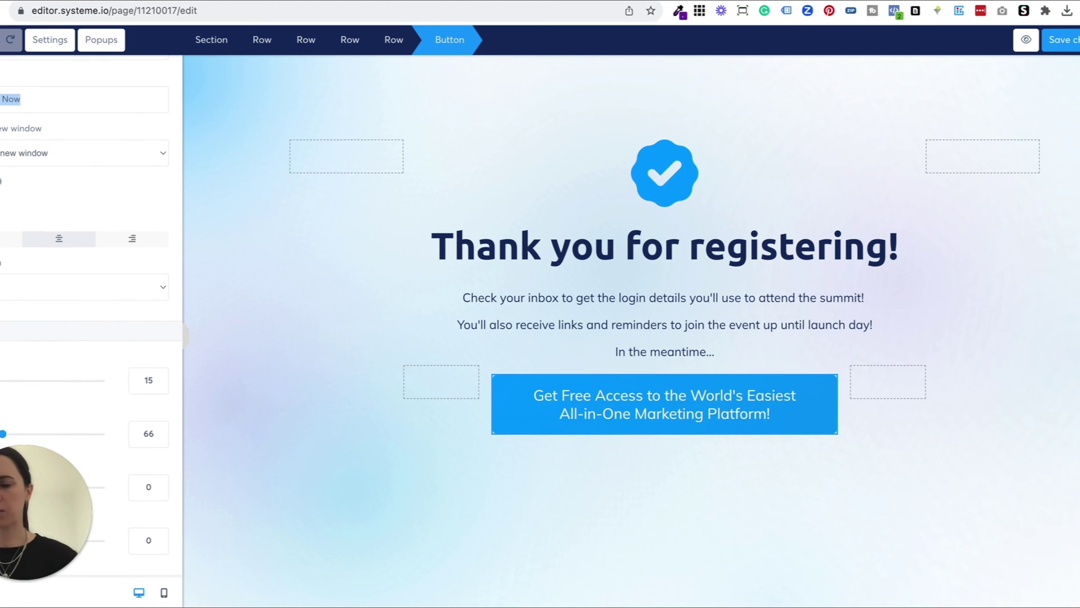
{"action": "key", "text": "BackSpace"}
{"action": "scroll", "coordinate": [59, 116], "scroll_direction": "up", "scroll_amount": 2}
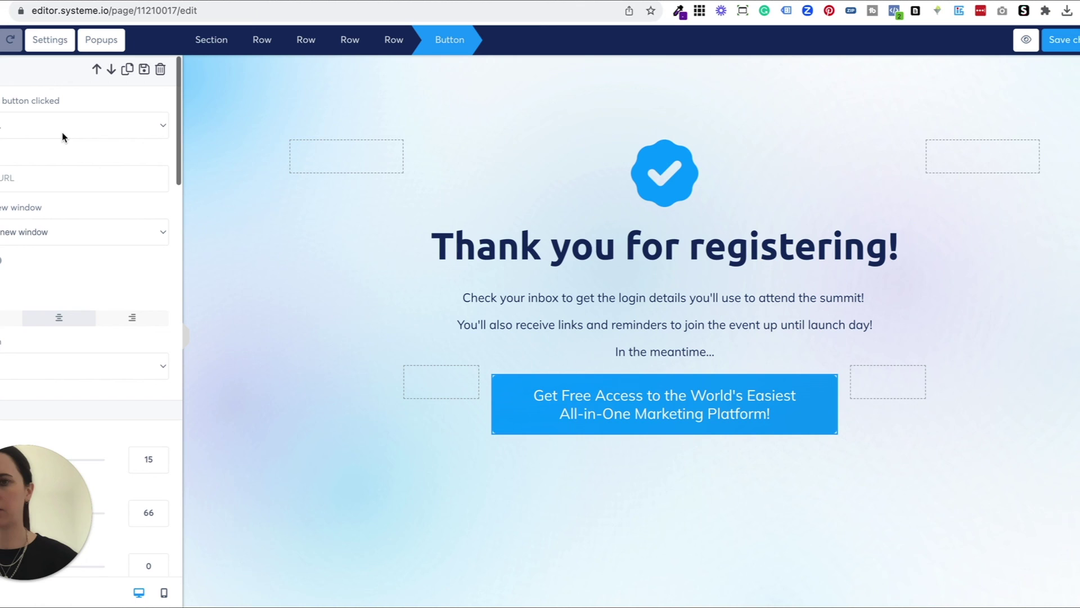
{"action": "scroll", "coordinate": [56, 168], "scroll_direction": "down", "scroll_amount": 1}
{"action": "scroll", "coordinate": [57, 168], "scroll_direction": "down", "scroll_amount": 4}
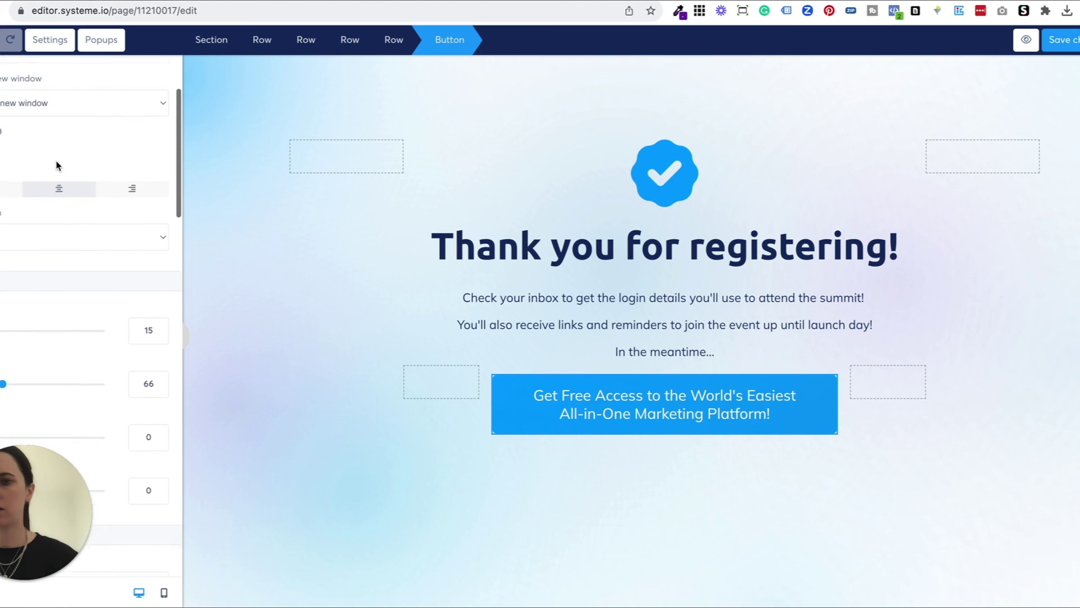
Change the call-to-action button's label to 'Download Now'
{"action": "left_click", "coordinate": [530, 392]}
{"action": "left_click", "coordinate": [509, 410]}
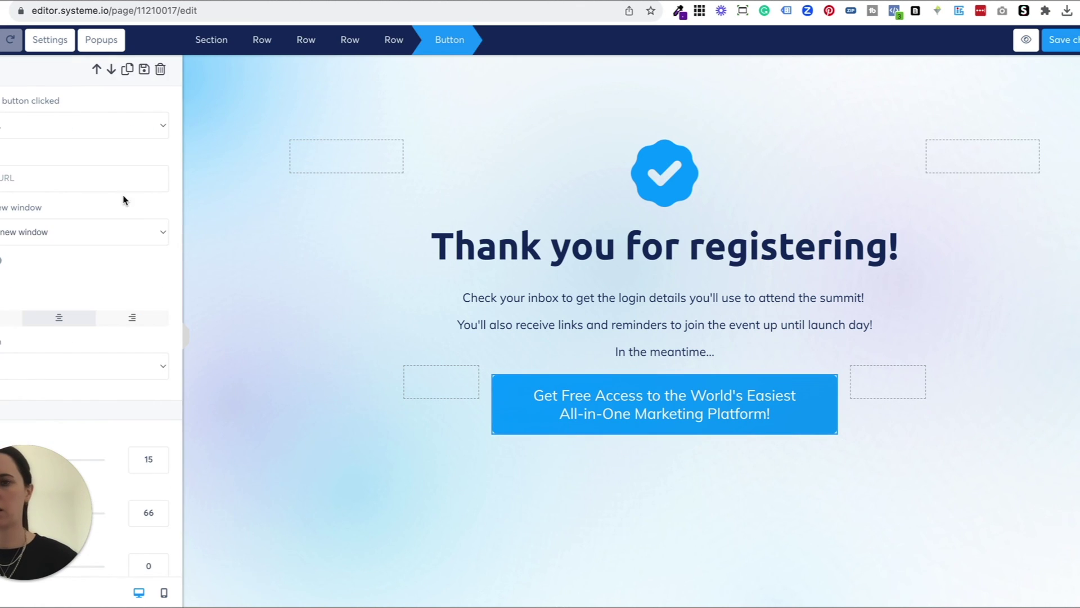
{"action": "scroll", "coordinate": [85, 176], "scroll_direction": "down", "scroll_amount": 1}
{"action": "scroll", "coordinate": [84, 179], "scroll_direction": "down", "scroll_amount": 4}
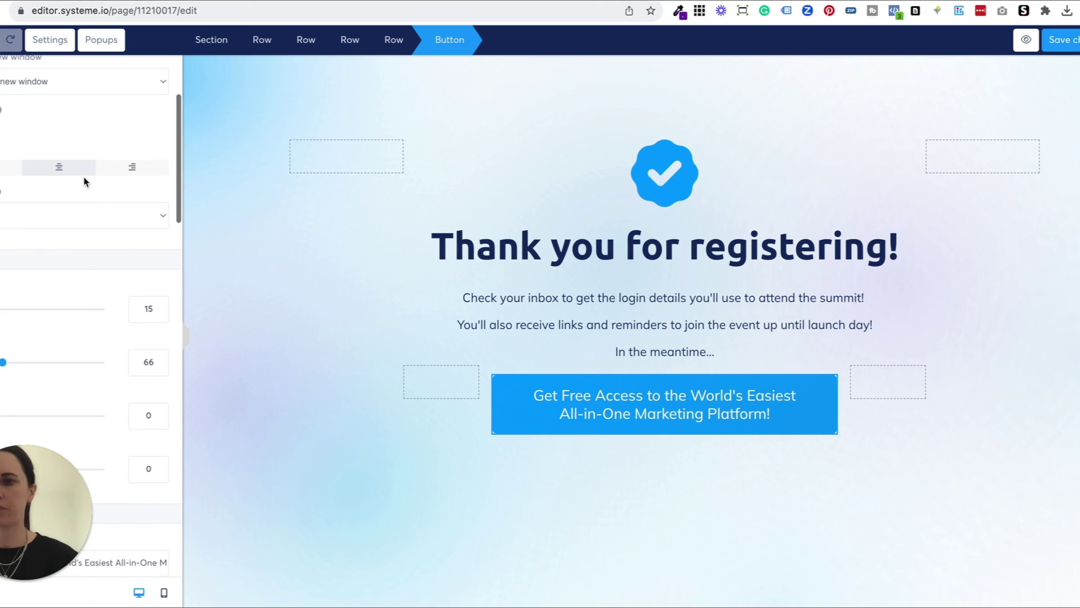
{"action": "scroll", "coordinate": [84, 181], "scroll_direction": "down", "scroll_amount": 5}
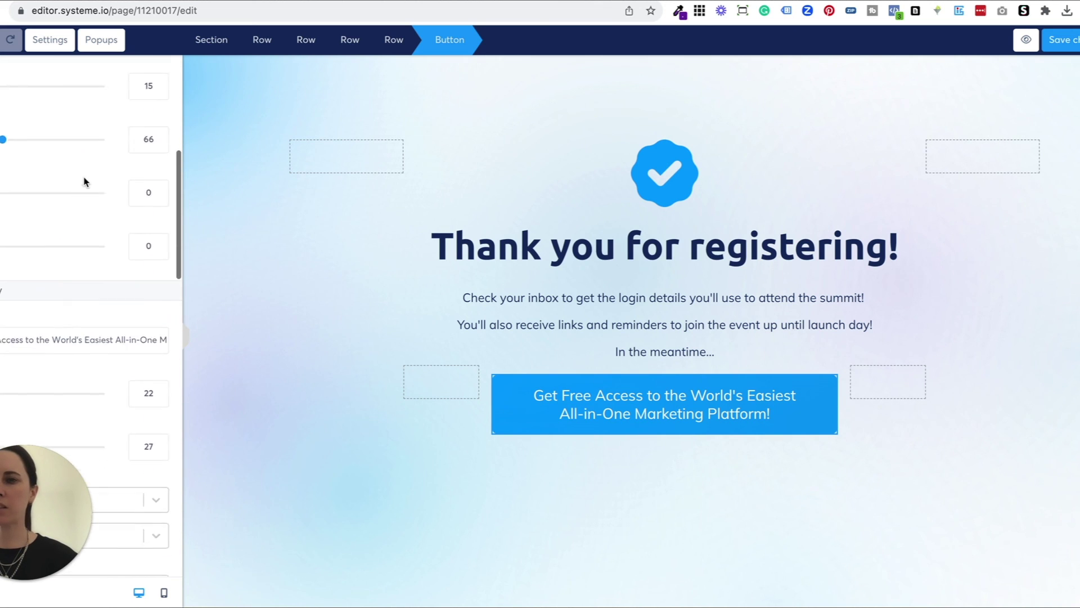
{"action": "scroll", "coordinate": [84, 181], "scroll_direction": "down", "scroll_amount": 1}
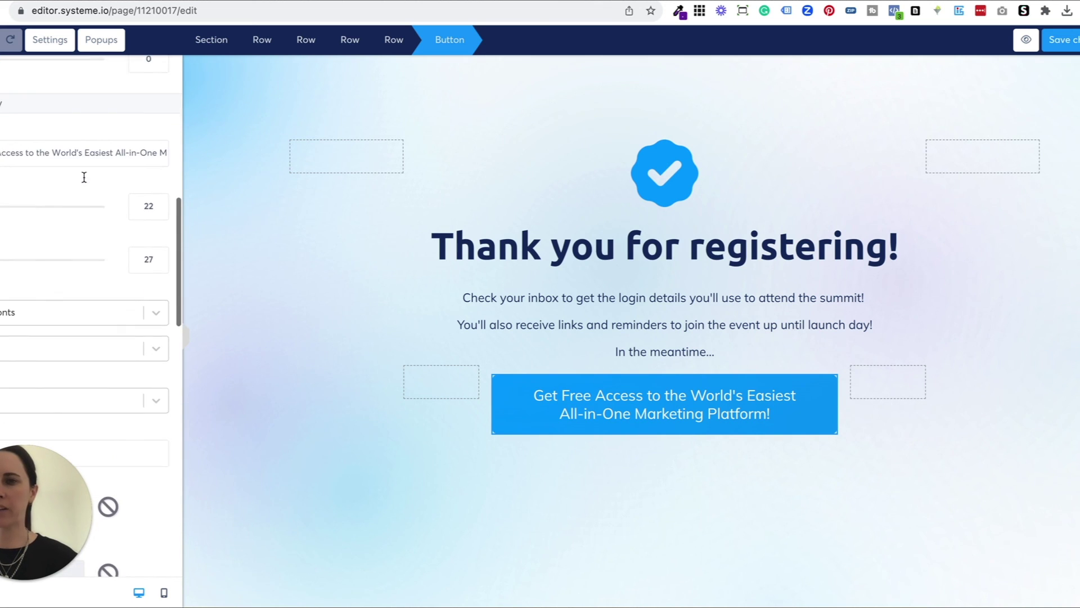
{"action": "triple_click", "coordinate": [79, 144]}
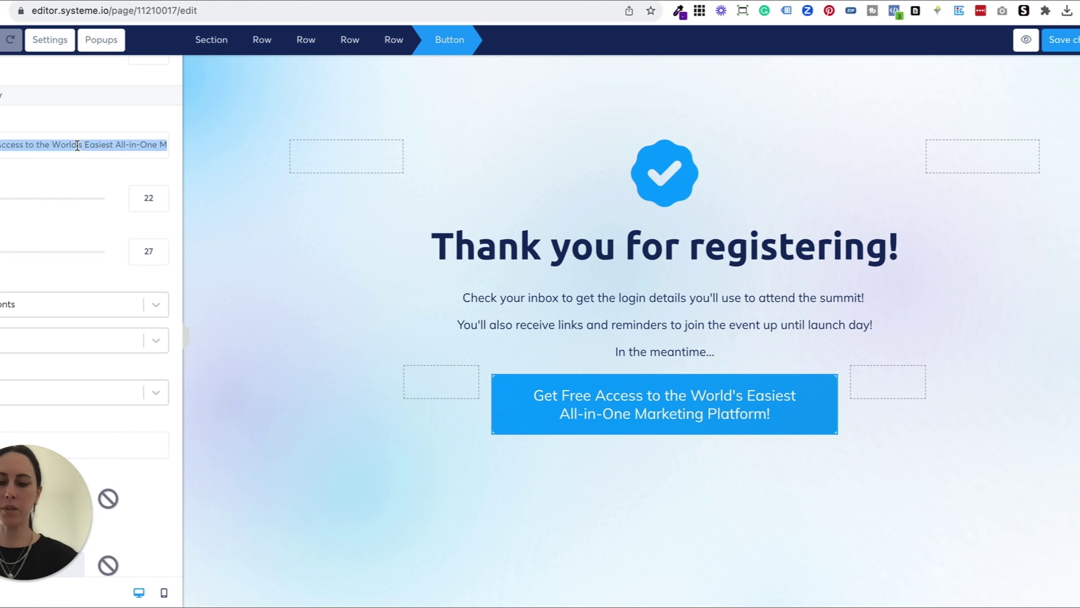
{"action": "type", "text": "Download D"}
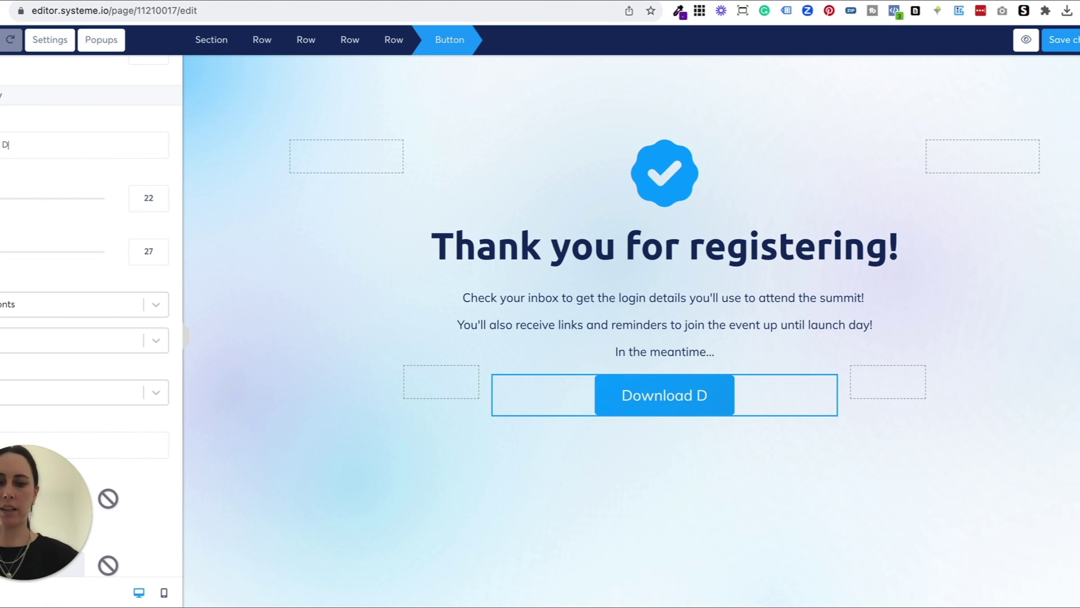
{"action": "key", "text": "BackSpace"}
{"action": "type", "text": "Now"}
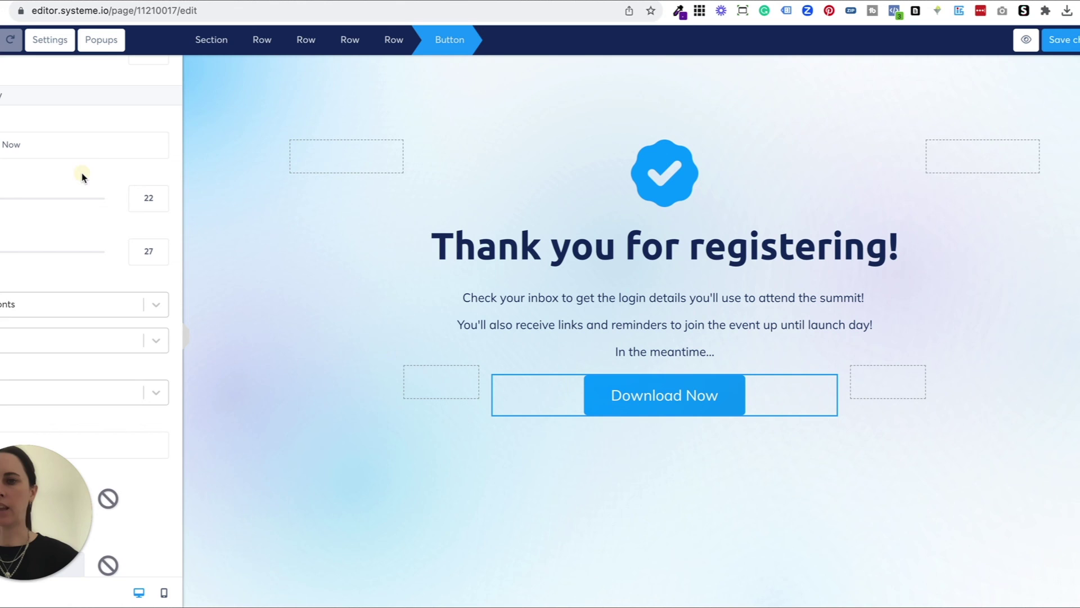
{"action": "scroll", "coordinate": [83, 173], "scroll_direction": "up", "scroll_amount": 8}
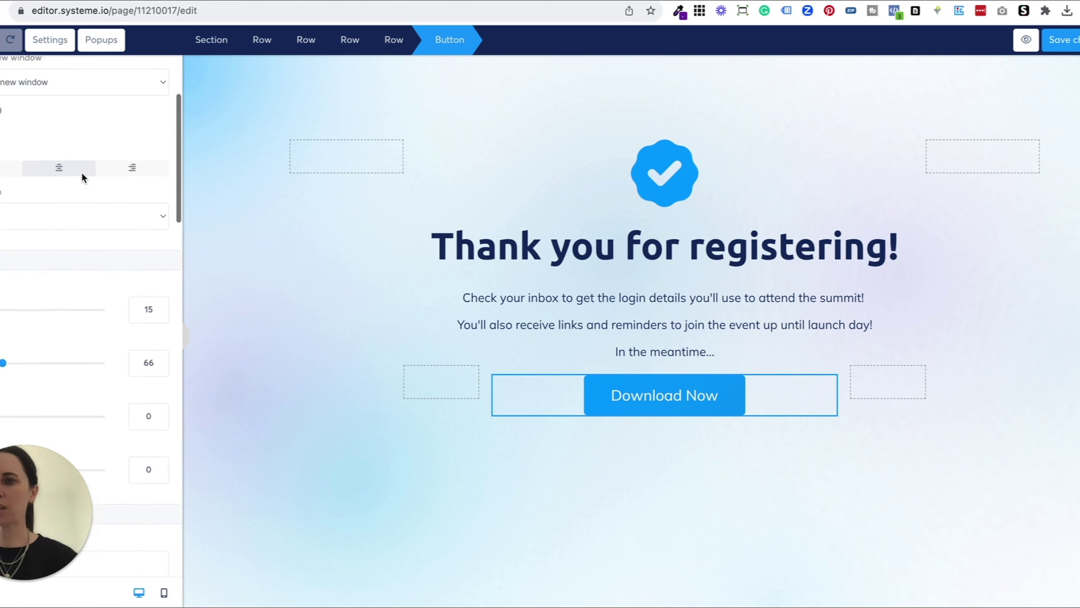
{"action": "scroll", "coordinate": [82, 173], "scroll_direction": "up", "scroll_amount": 3}
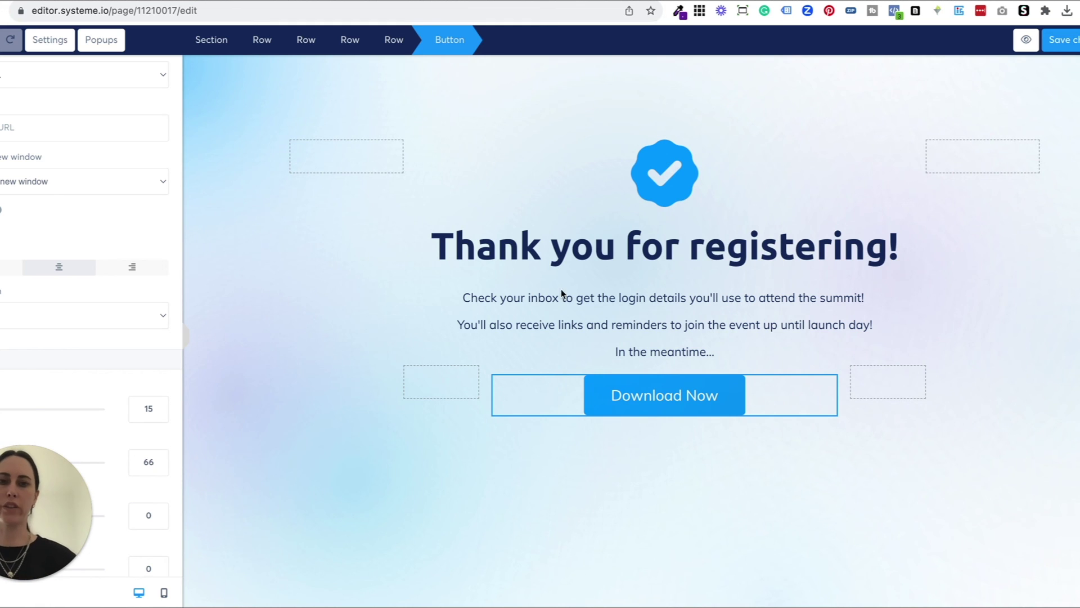
{"action": "left_click", "coordinate": [721, 338]}
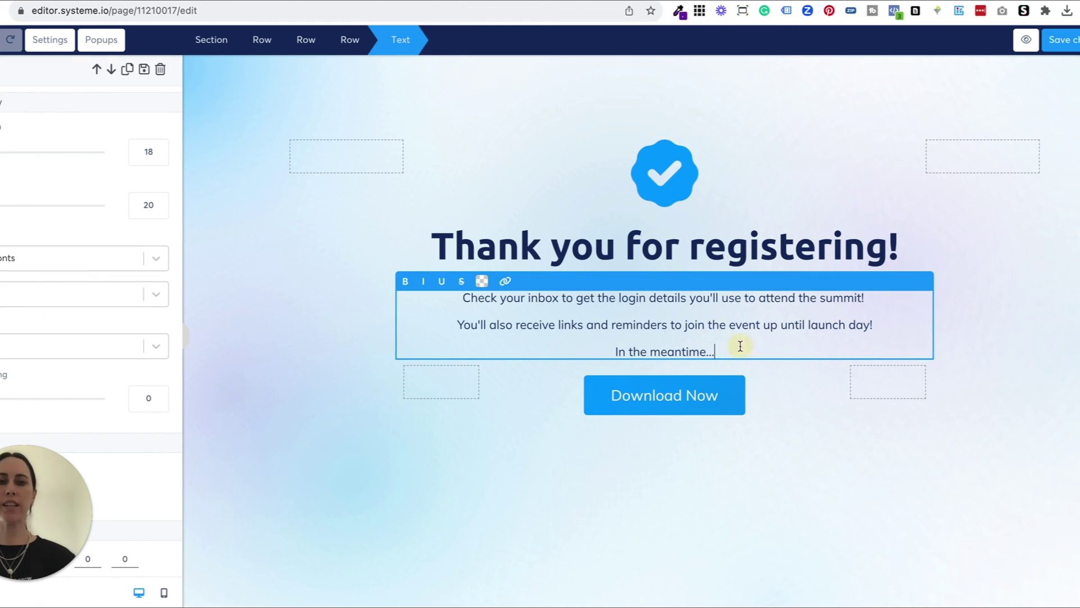
{"action": "left_click_drag", "start_coordinate": [741, 344], "coordinate": [473, 283]}
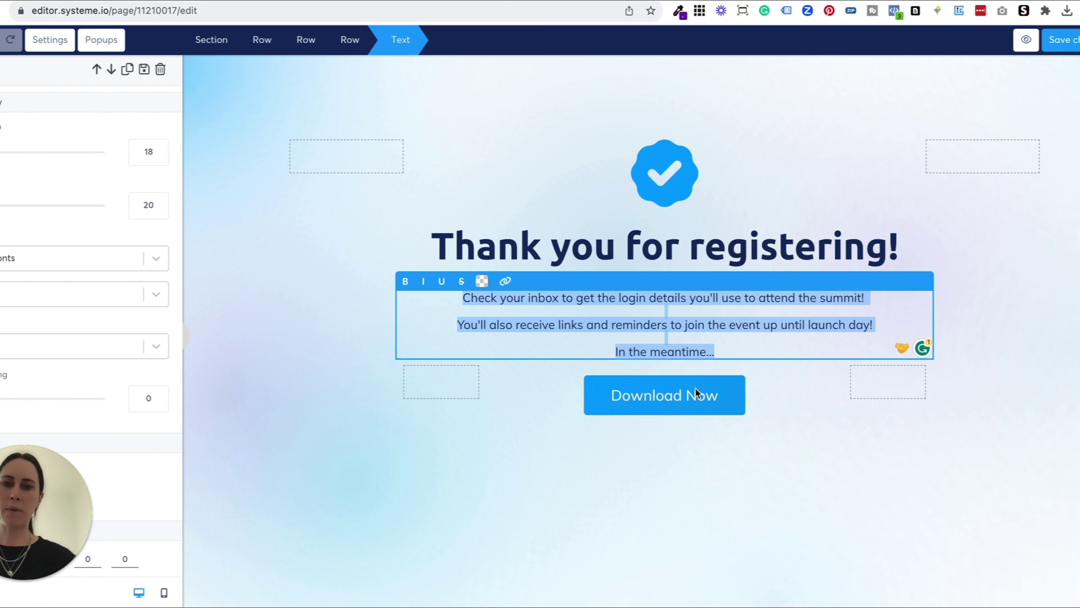
{"action": "left_click", "coordinate": [532, 418]}
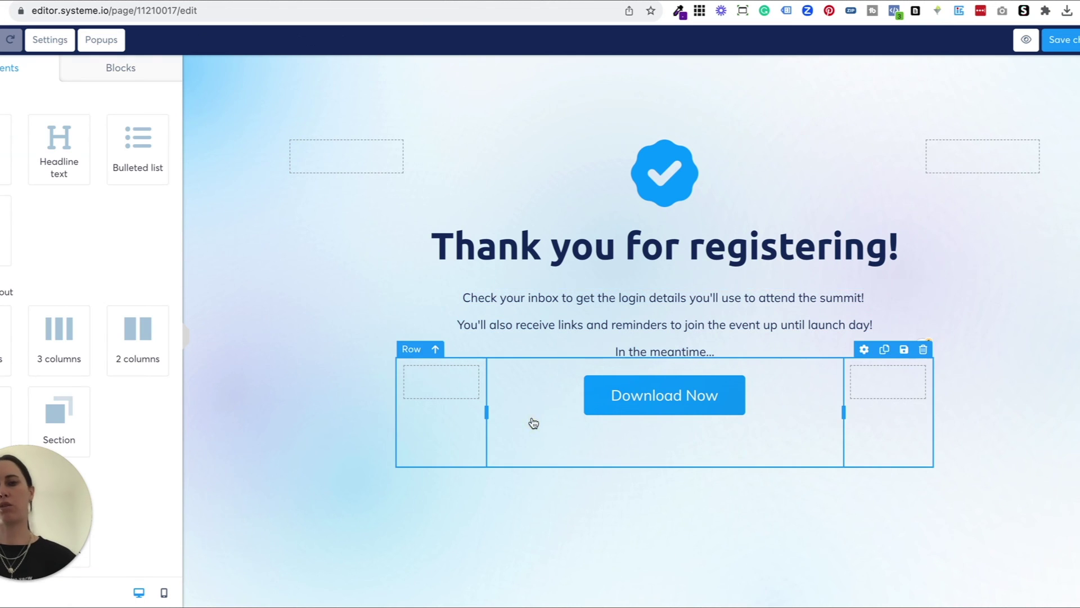